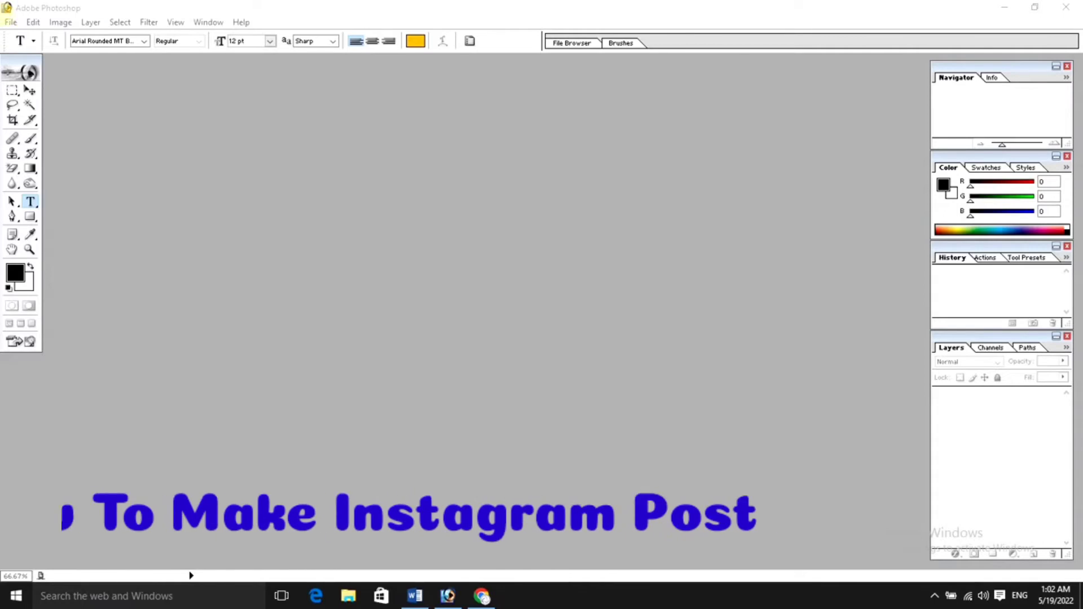
# Create a new blank white 1000 × 1000-pixel document, Untitled-1
pyautogui.click(11, 22)
pyautogui.click(35, 38)
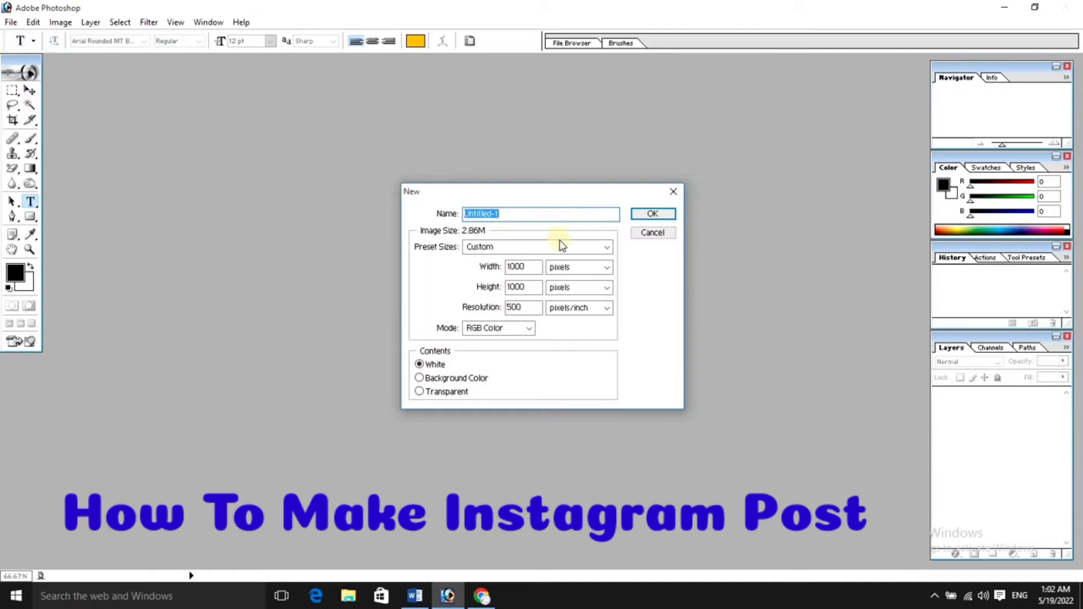
pyautogui.click(481, 271)
pyautogui.write('1')
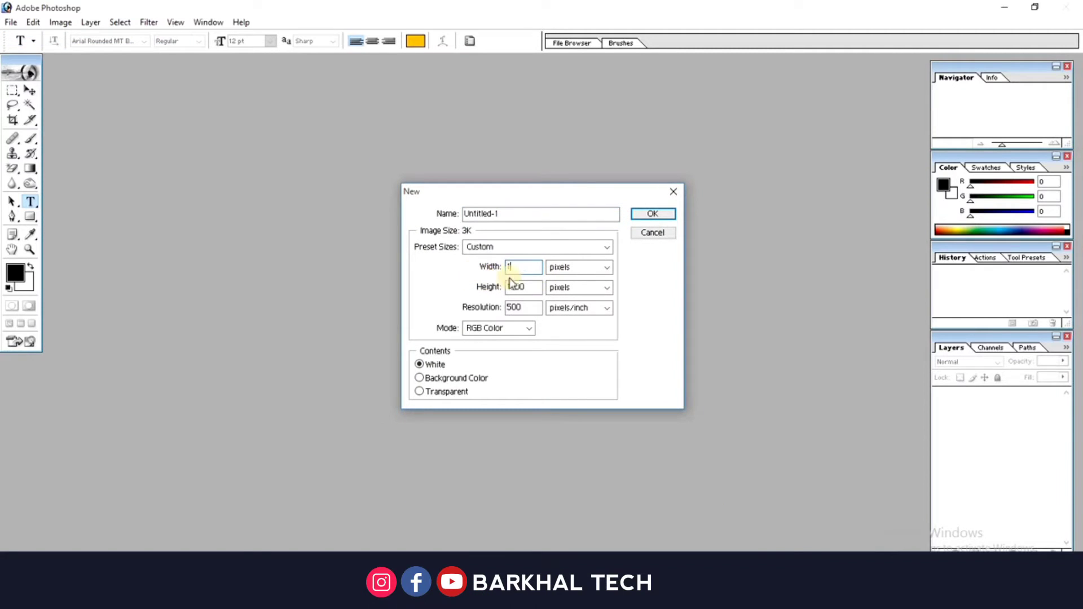
pyautogui.click(494, 287)
pyautogui.write('1000')
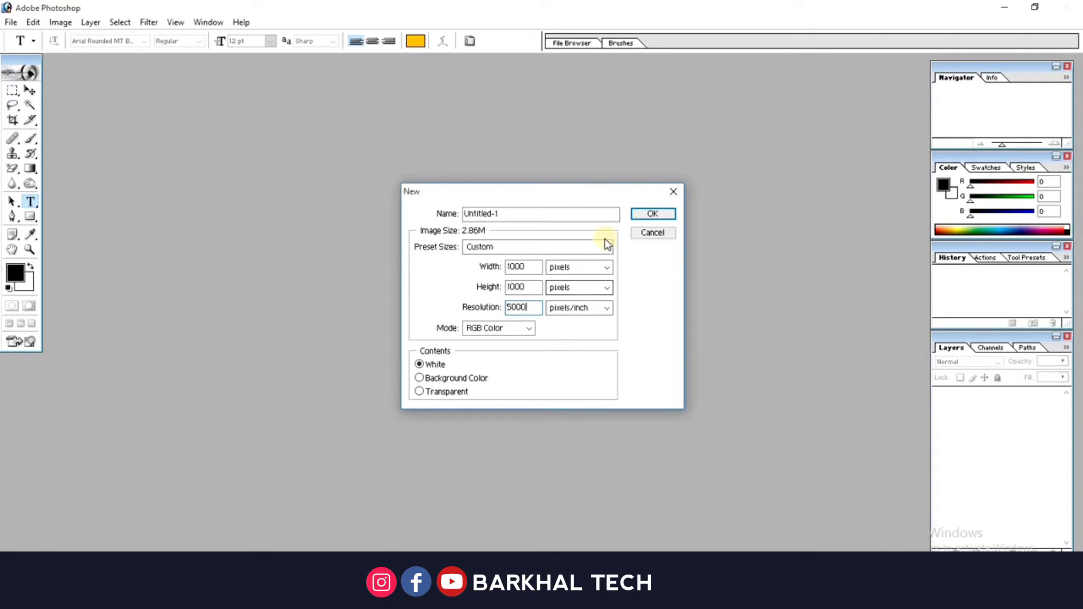
pyautogui.press('Return')
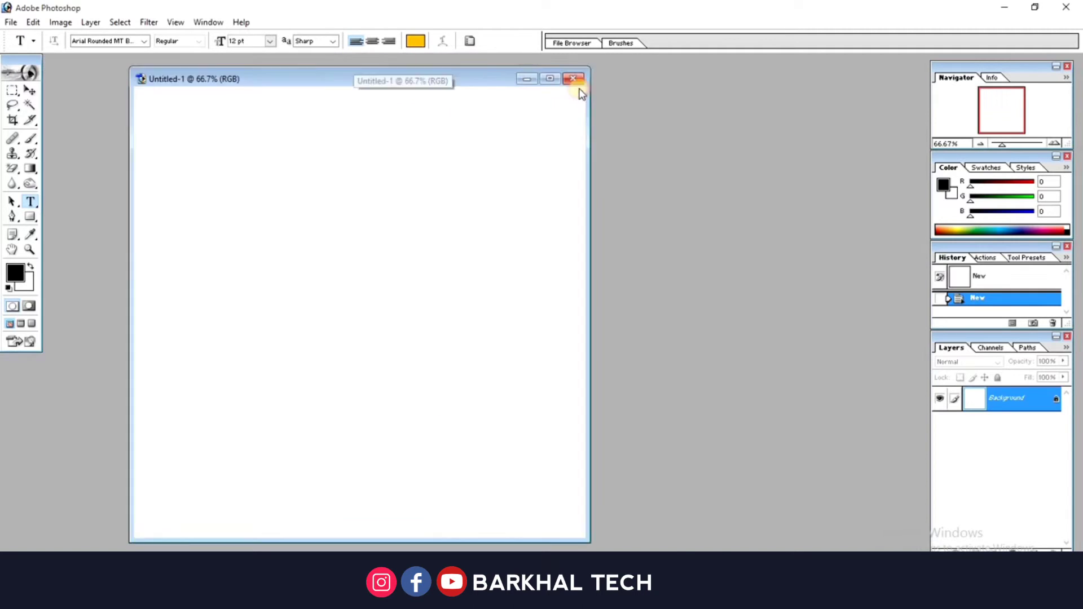
# With the Gradient tool active, set the foreground colour to a muted teal
pyautogui.click(30, 172)
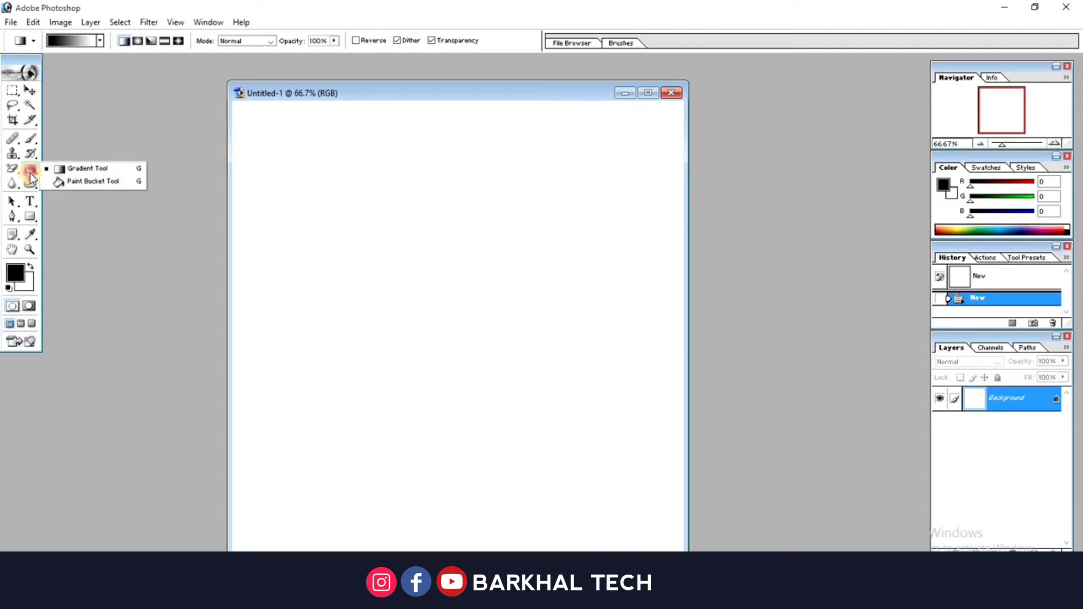
pyautogui.click(14, 275)
pyautogui.click(575, 295)
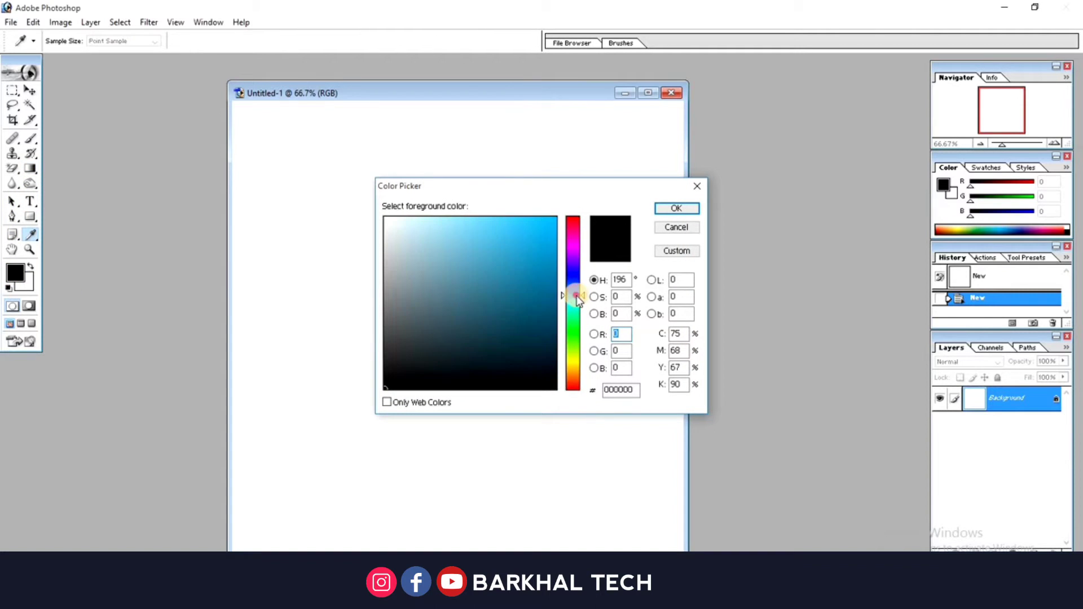
pyautogui.click(462, 309)
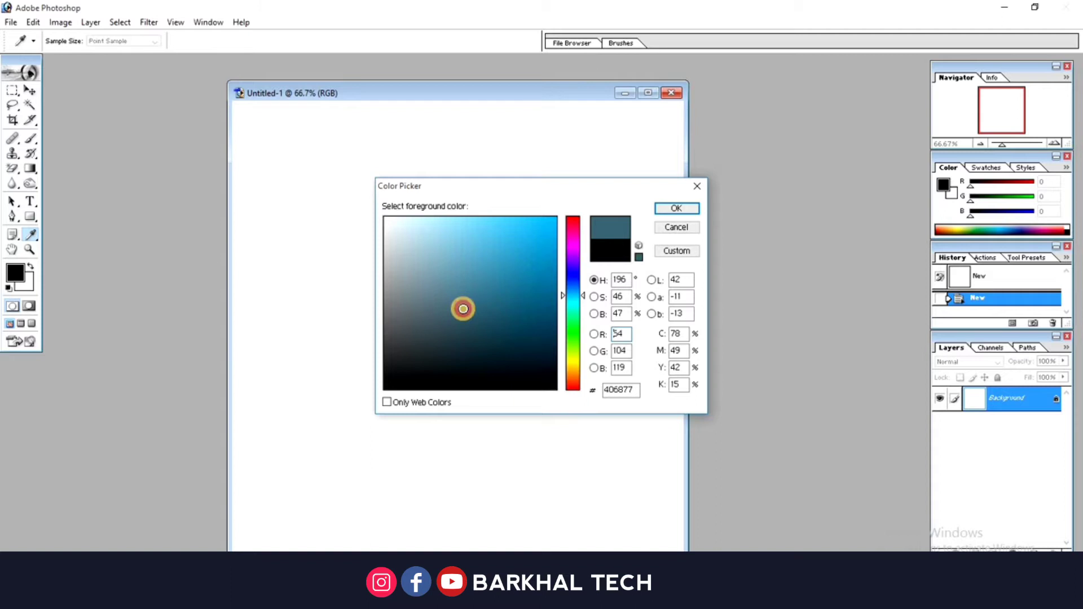
pyautogui.click(661, 210)
# Set the second gradient colour to a dark teal shade
pyautogui.click(31, 266)
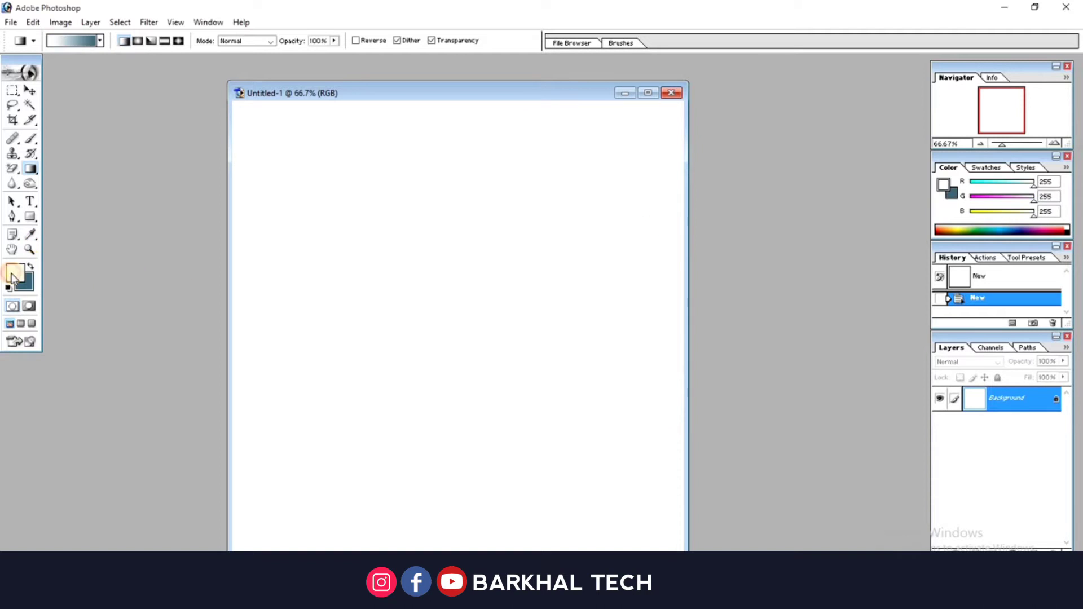
pyautogui.click(573, 296)
pyautogui.click(484, 307)
pyautogui.moveTo(484, 306); pyautogui.dragTo(492, 307)
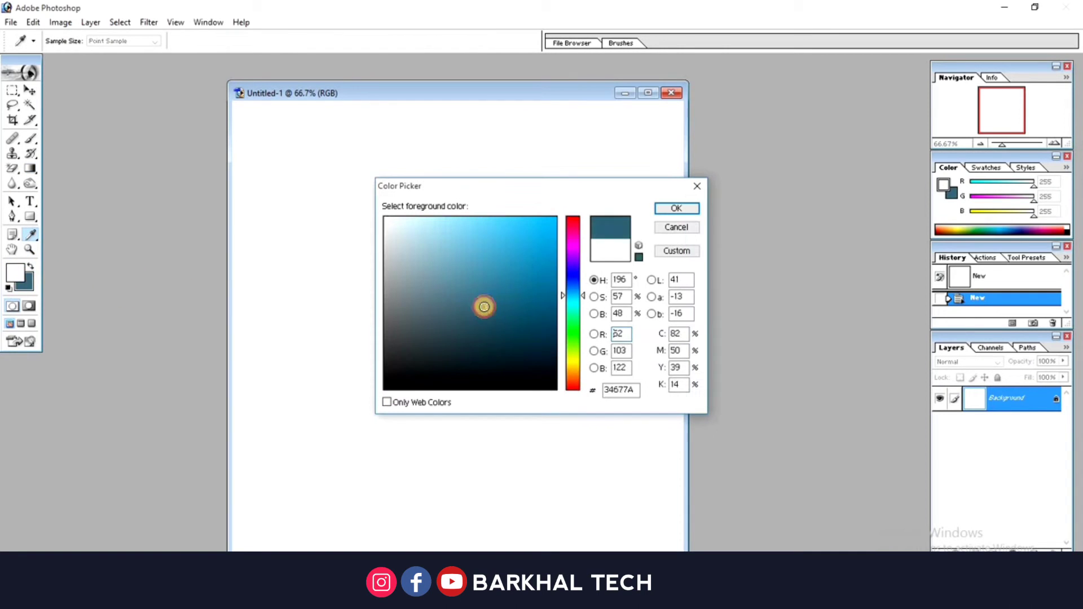
pyautogui.click(661, 213)
pyautogui.click(30, 169)
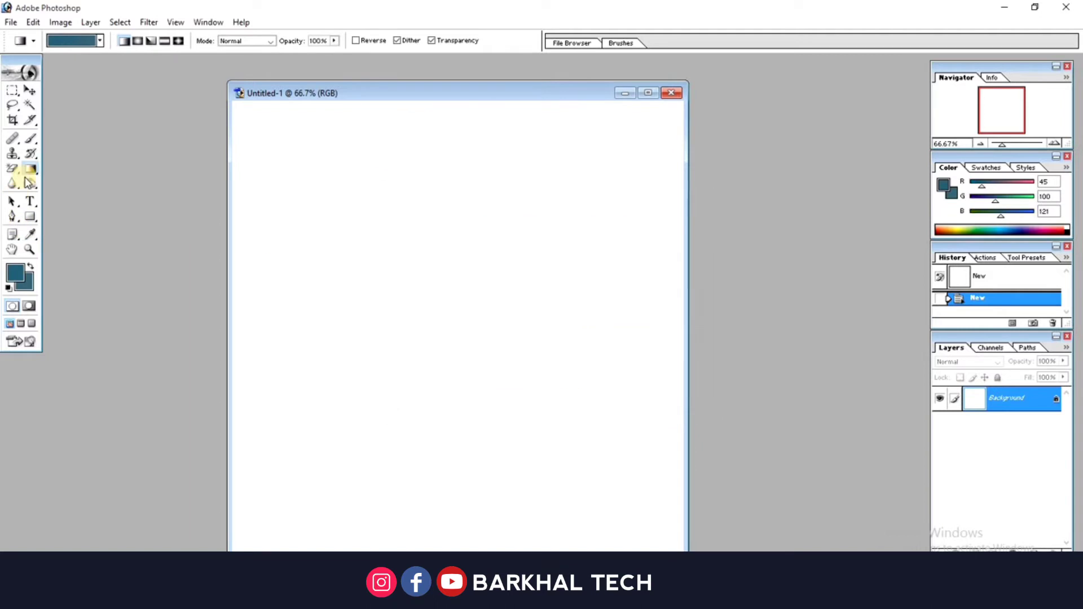
# Drag a top-to-bottom teal gradient across the whole canvas
pyautogui.moveTo(471, 220); pyautogui.dragTo(462, 427)
pyautogui.moveTo(466, 174); pyautogui.dragTo(467, 404)
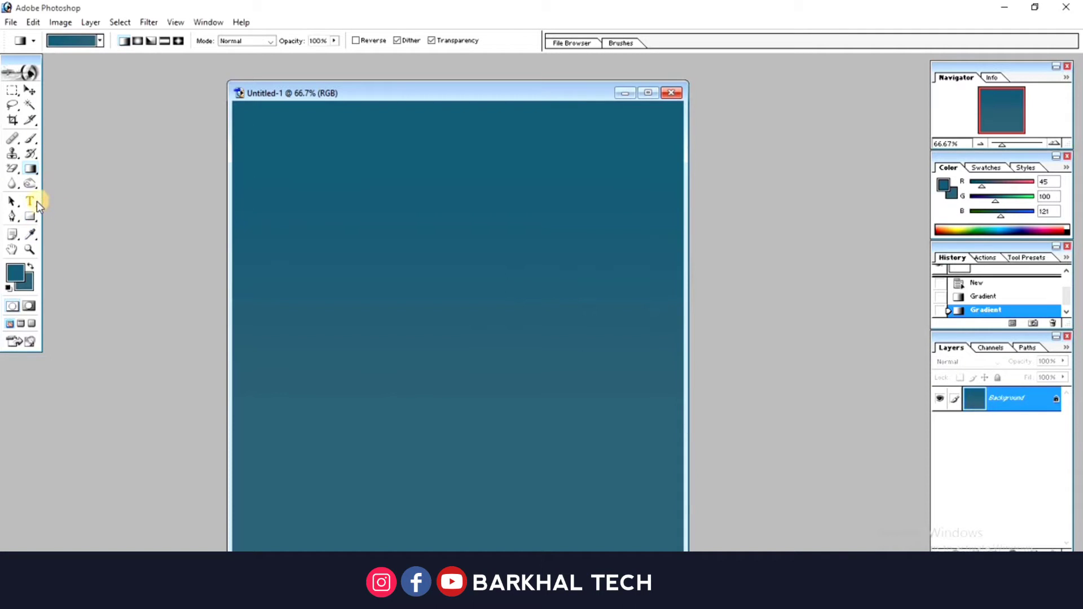
pyautogui.click(31, 201)
# Draw a text box near the top of the canvas and type CHICKEN
pyautogui.click(8, 289)
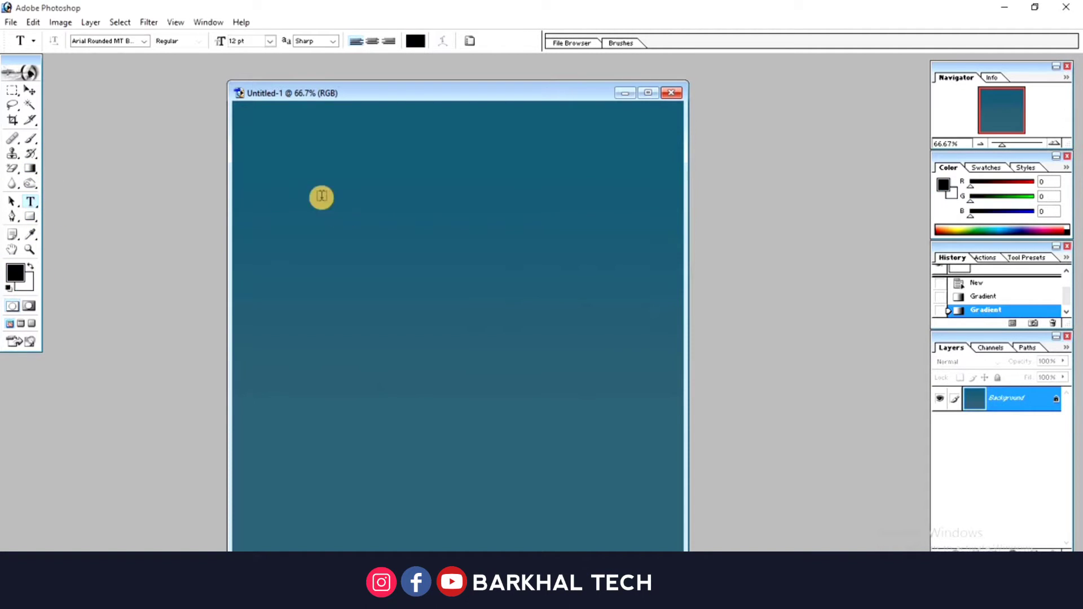
pyautogui.moveTo(287, 197); pyautogui.dragTo(561, 294)
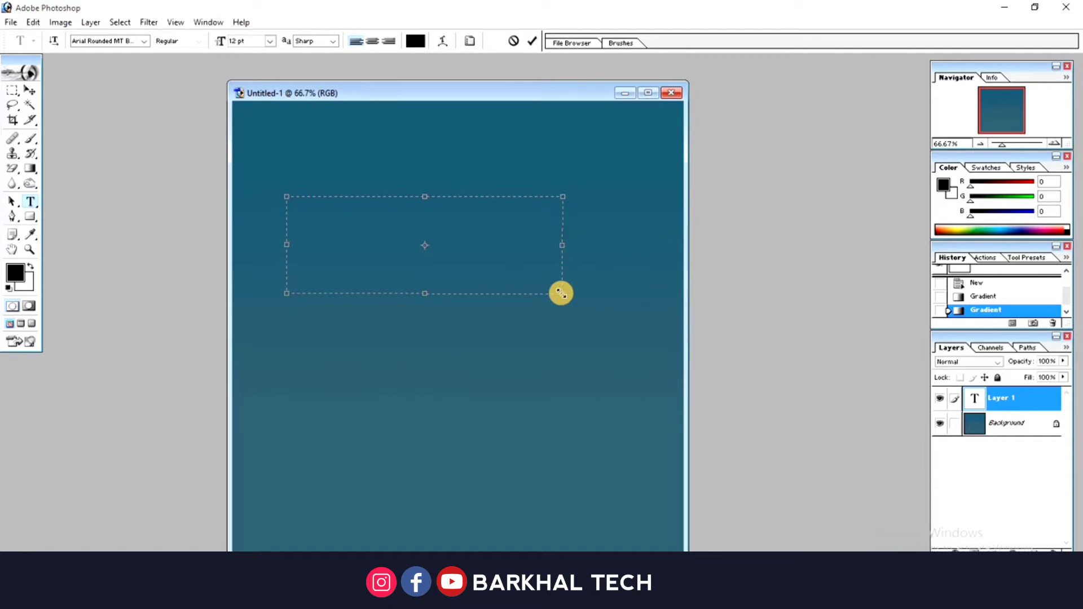
pyautogui.write('CHICKEN')
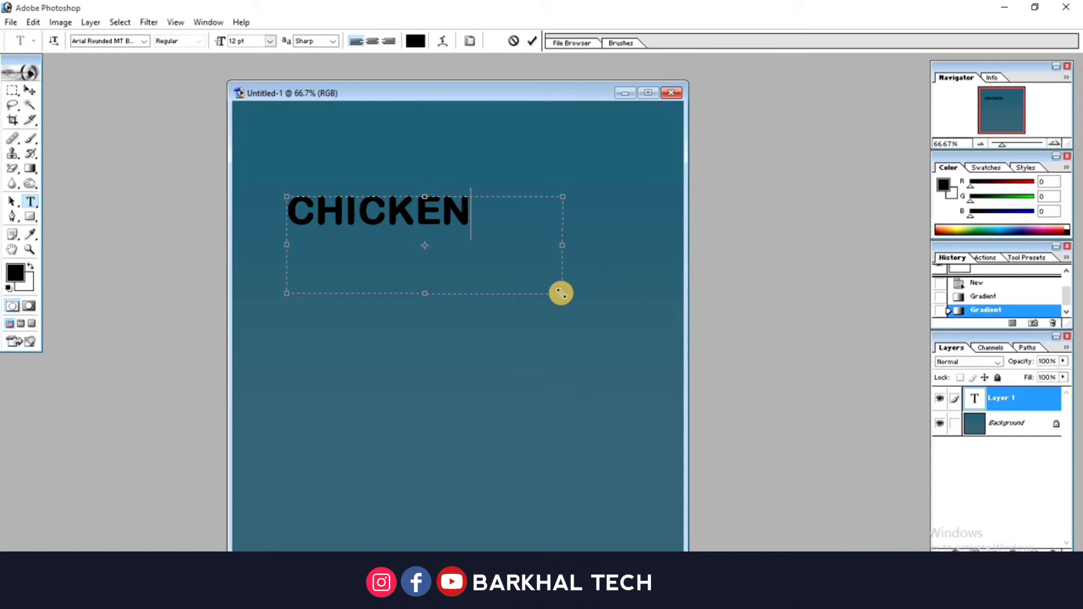
pyautogui.hotkey('ctrl', 'a')
# Make CHICKEN bright orange, move it top-left, and drag a duplicate just below
pyautogui.click(421, 44)
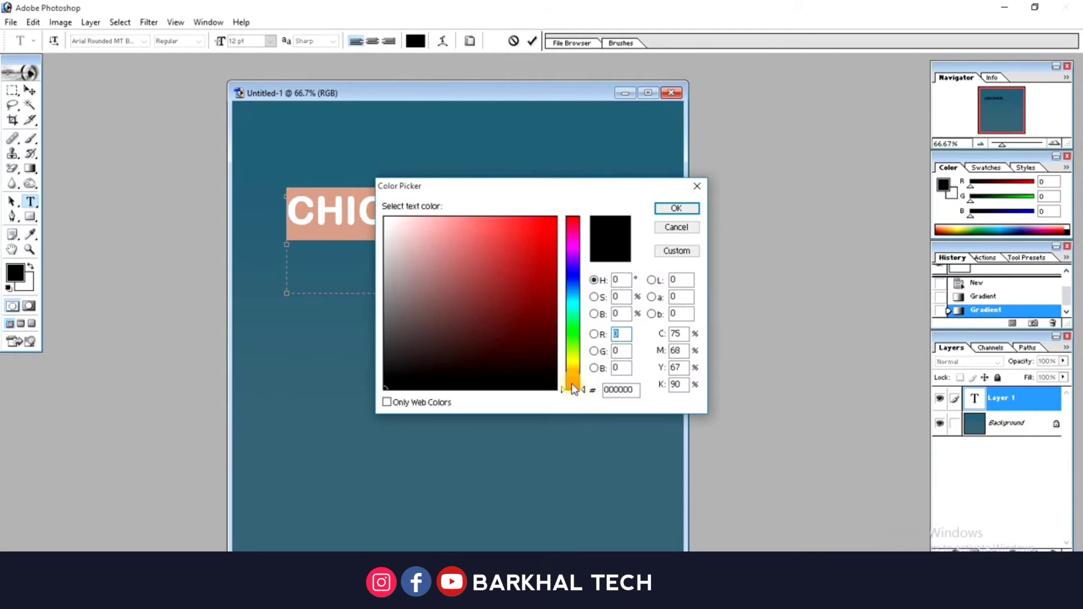
pyautogui.click(574, 370)
pyautogui.moveTo(538, 265); pyautogui.dragTo(535, 190)
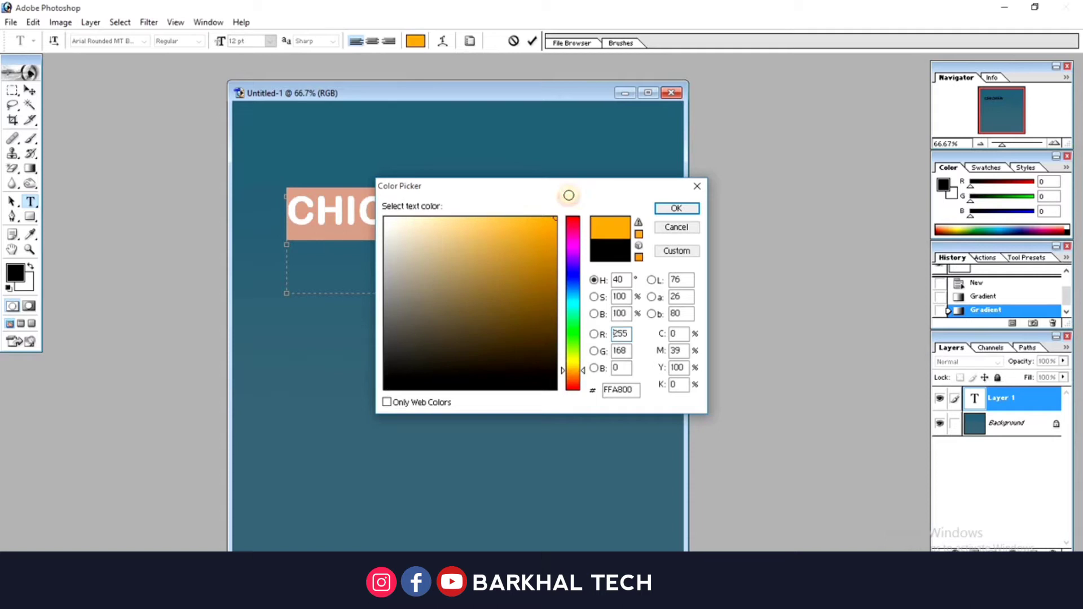
pyautogui.press('Return')
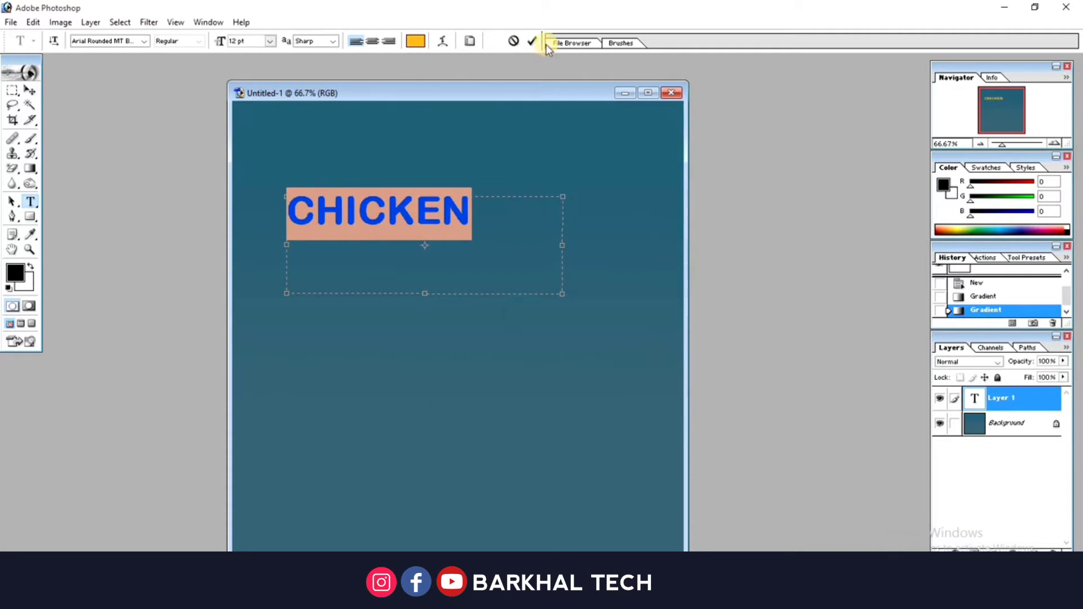
pyautogui.hotkey('ctrl', 'Return')
pyautogui.moveTo(380, 179); pyautogui.dragTo(373, 156)
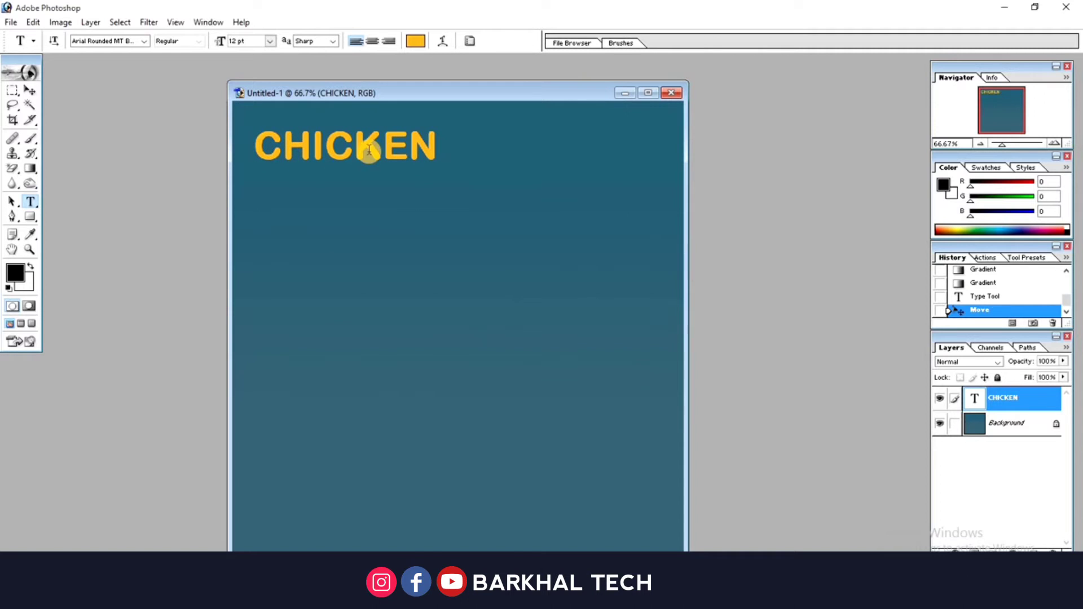
pyautogui.keyDown('ctrl'); pyautogui.keyDown('alt'); pyautogui.moveTo(373, 156); pyautogui.dragTo(379, 190); pyautogui.keyUp('alt'); pyautogui.keyUp('ctrl')
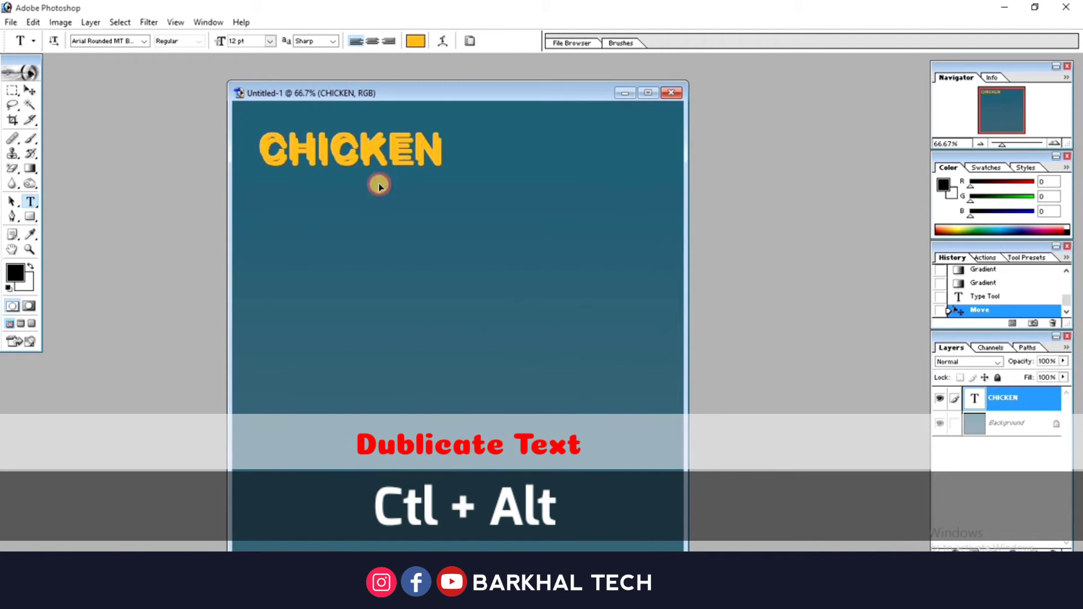
# Retype the duplicated CHICKEN text as WINGS
pyautogui.click(379, 189)
pyautogui.hotkey('ctrl', 'a')
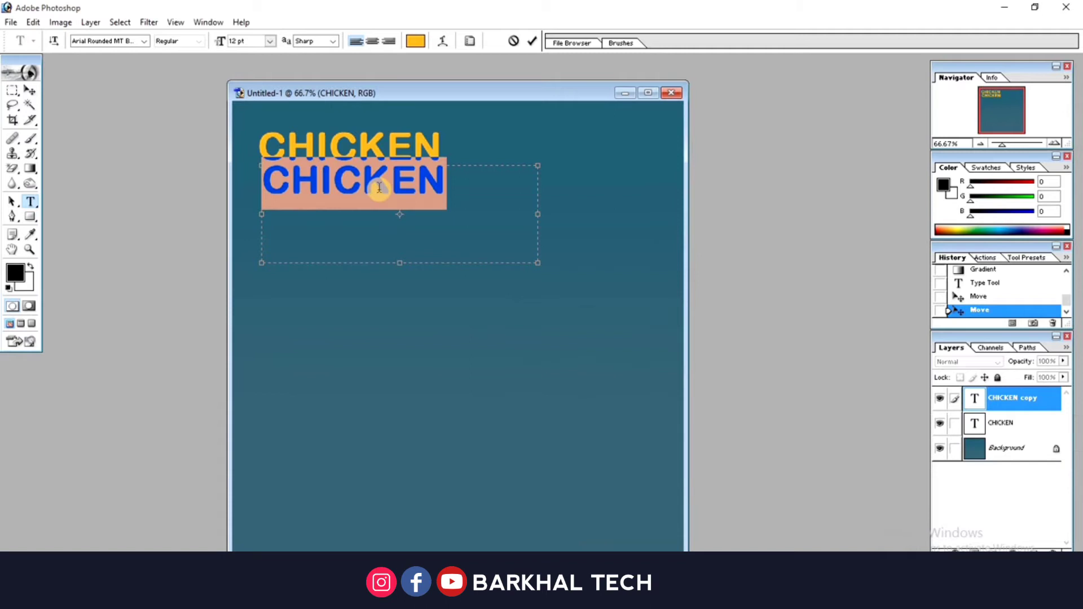
pyautogui.write('WINGS')
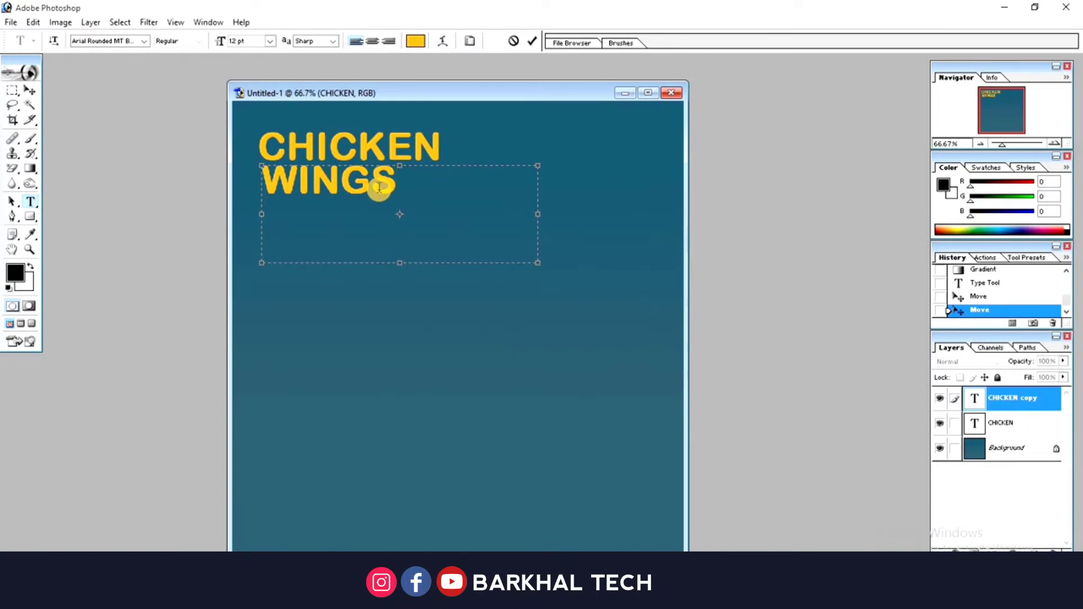
pyautogui.hotkey('ctrl', 'a')
pyautogui.rightClick(368, 184)
pyautogui.click(181, 84)
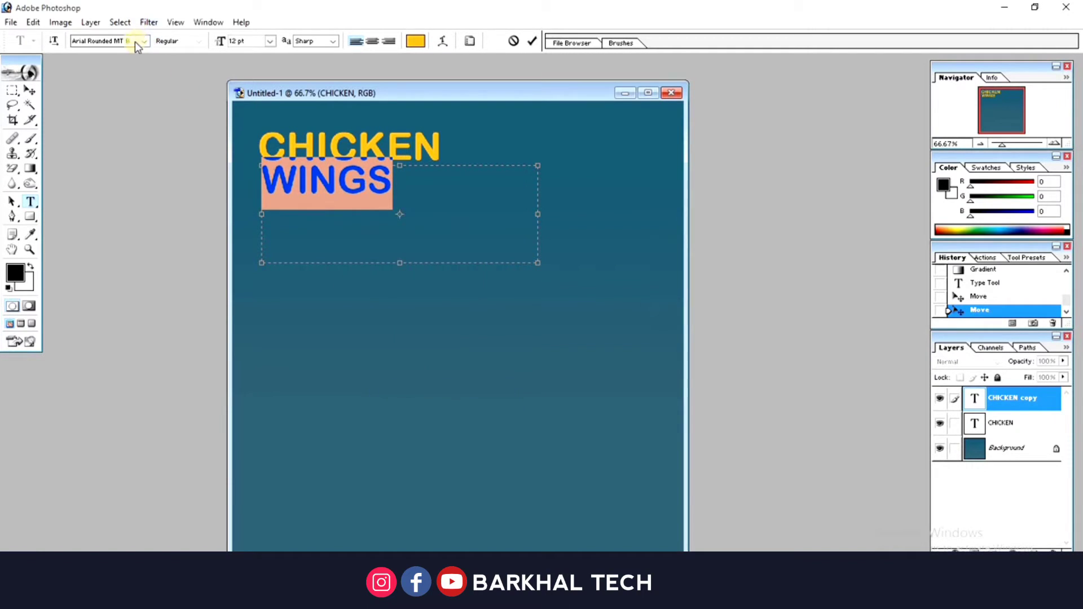
# Set WINGS to white 10 pt Baskerville Old Face and position it under CHICKEN
pyautogui.click(138, 42)
pyautogui.click(138, 88)
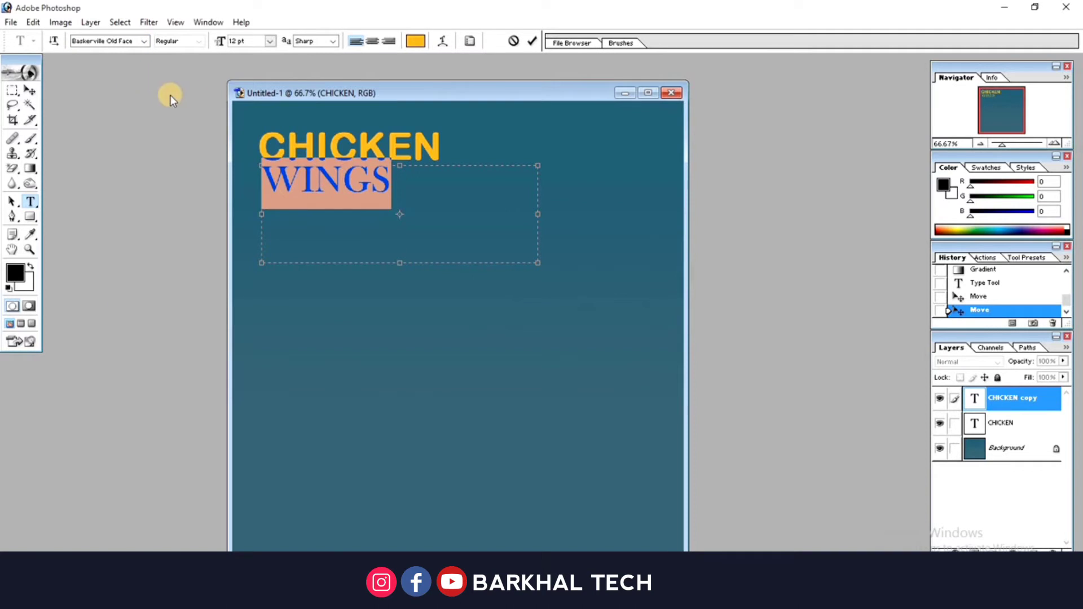
pyautogui.click(268, 41)
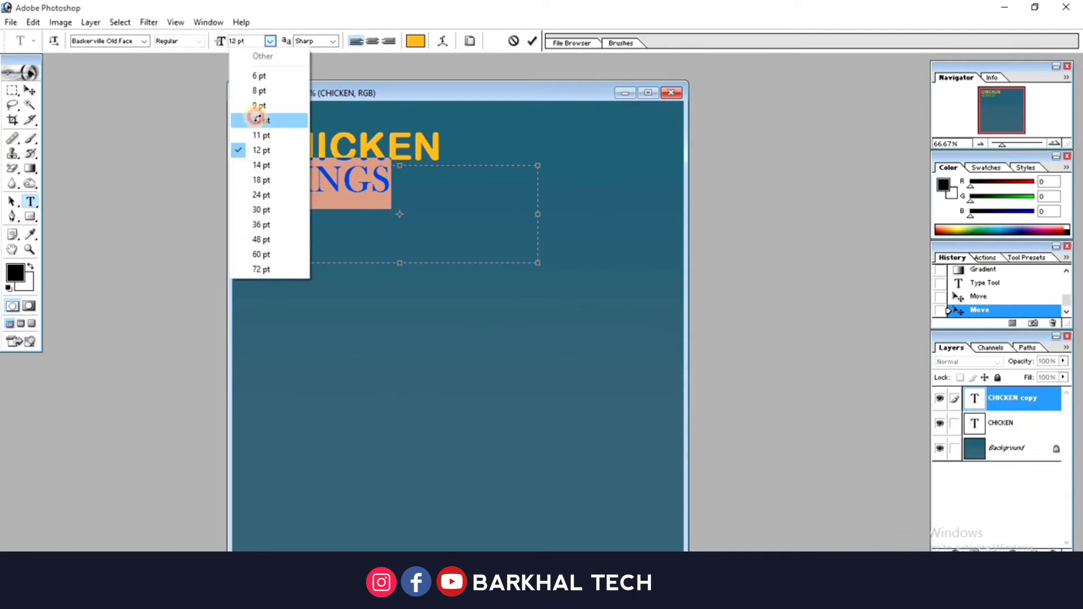
pyautogui.click(259, 118)
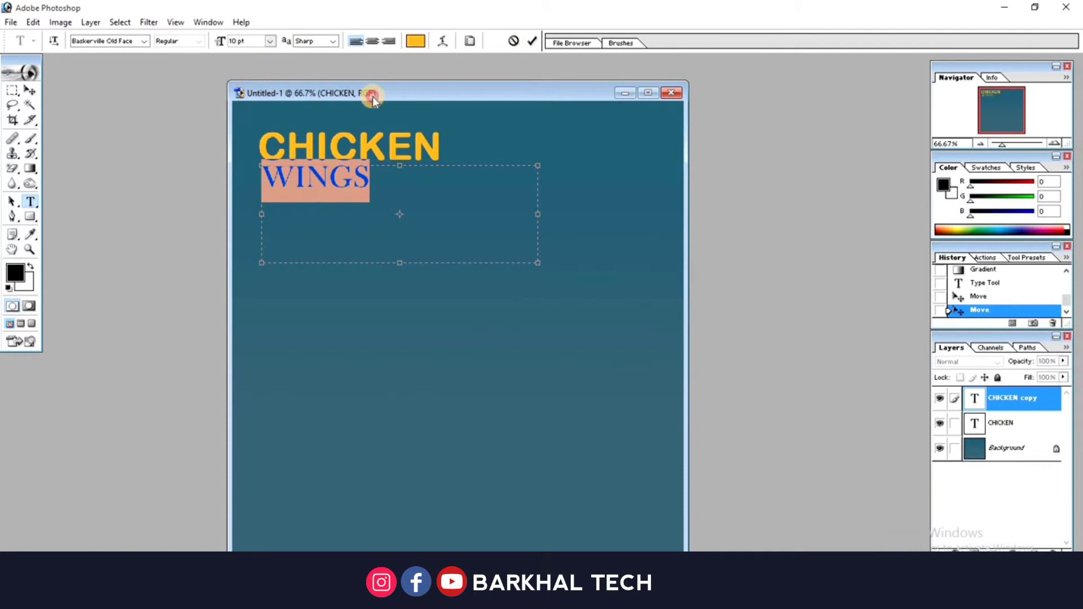
pyautogui.click(415, 40)
pyautogui.click(385, 217)
pyautogui.click(677, 208)
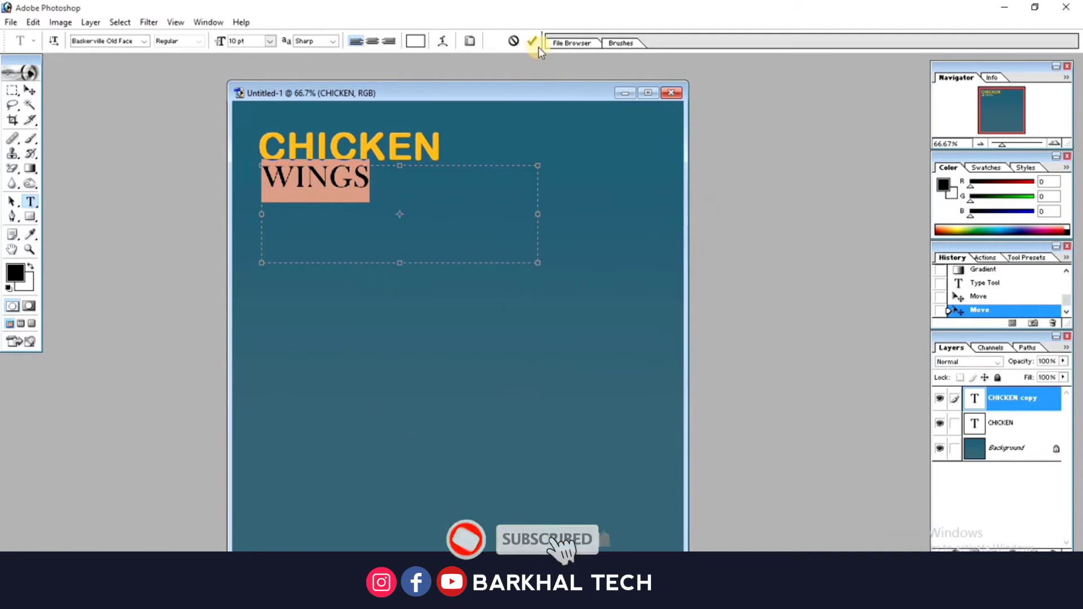
pyautogui.click(533, 42)
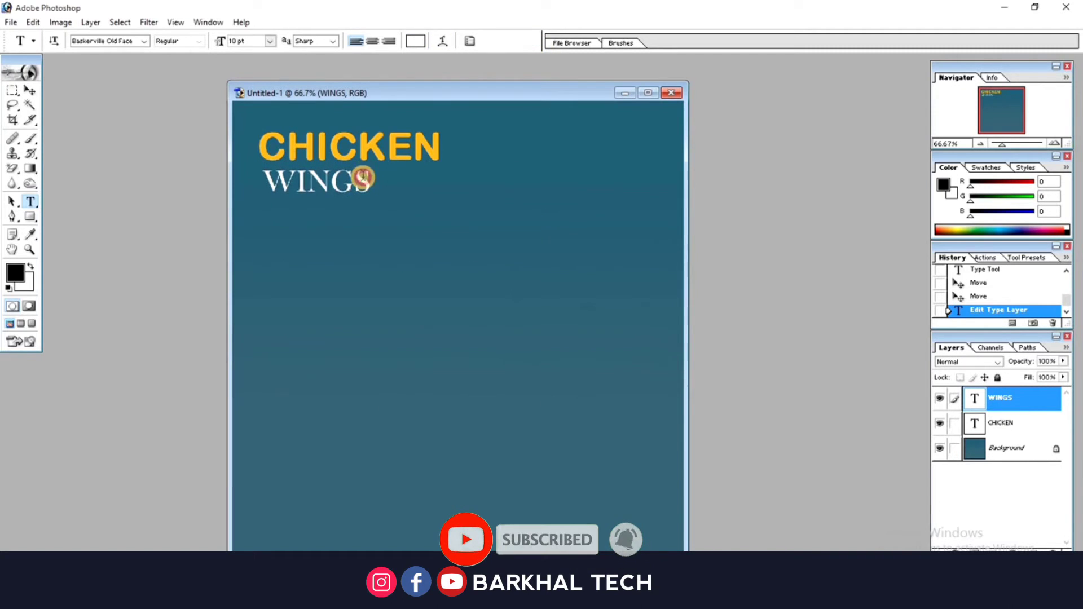
pyautogui.moveTo(363, 178); pyautogui.dragTo(364, 179)
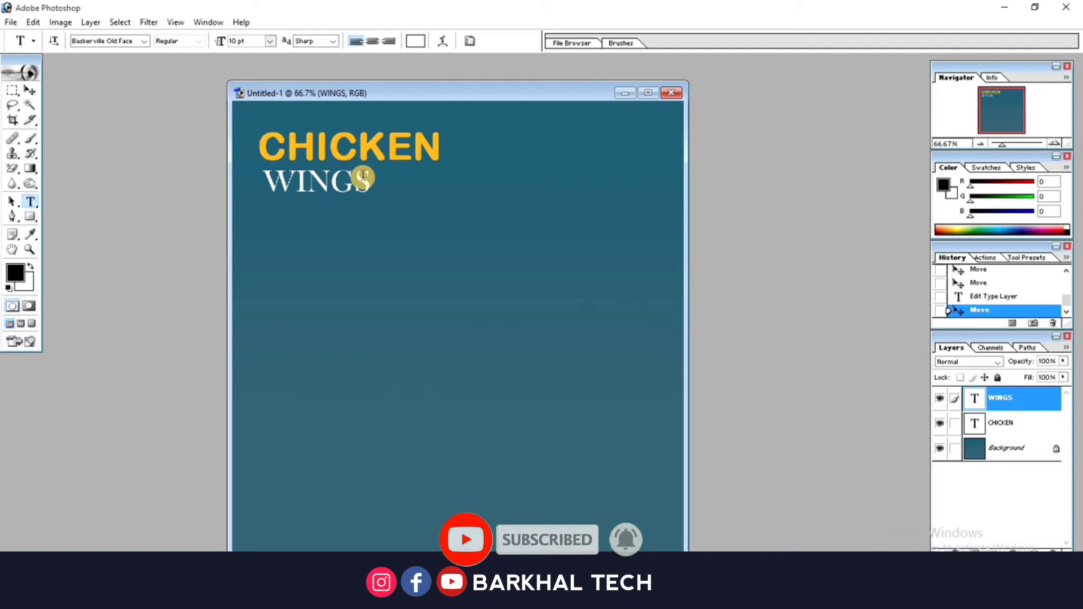
# Paint a thin white strip beside WINGS on the Background layer, then deselect
pyautogui.click(13, 91)
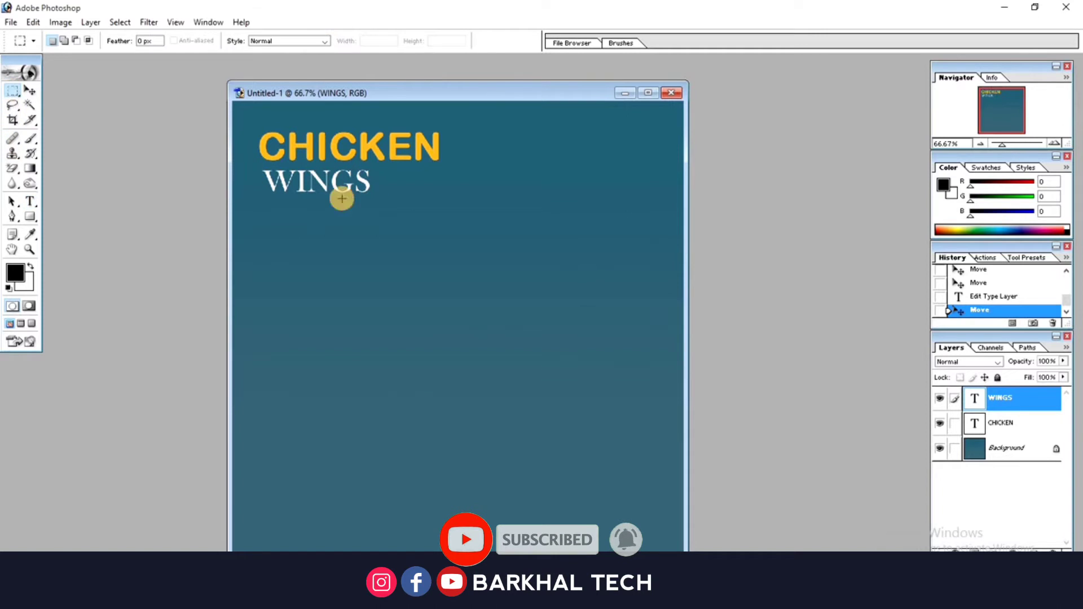
pyautogui.rightClick(431, 214)
pyautogui.click(433, 209)
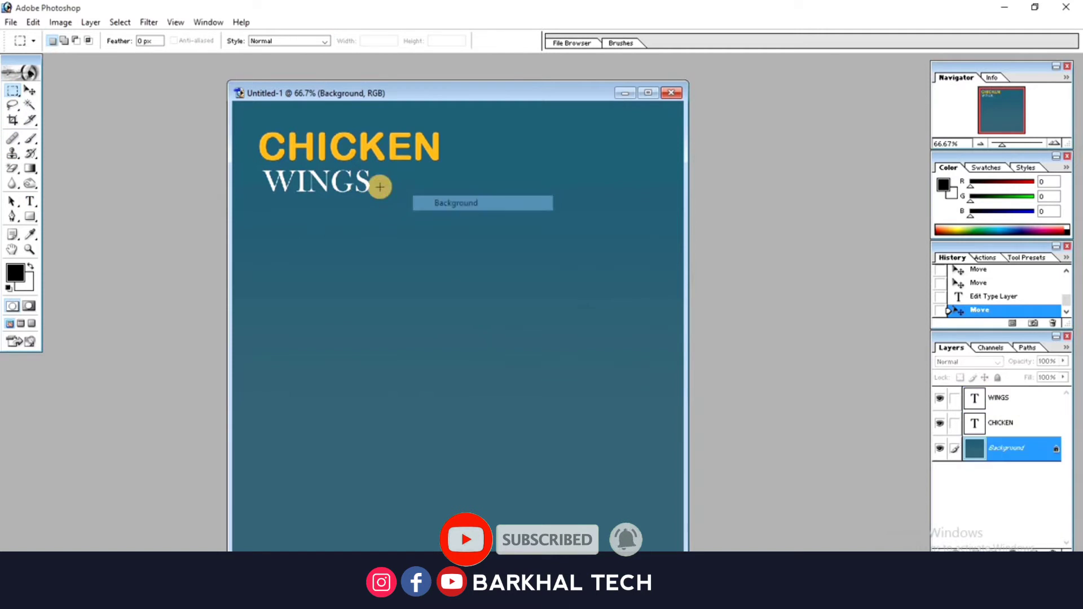
pyautogui.moveTo(375, 186); pyautogui.dragTo(456, 188)
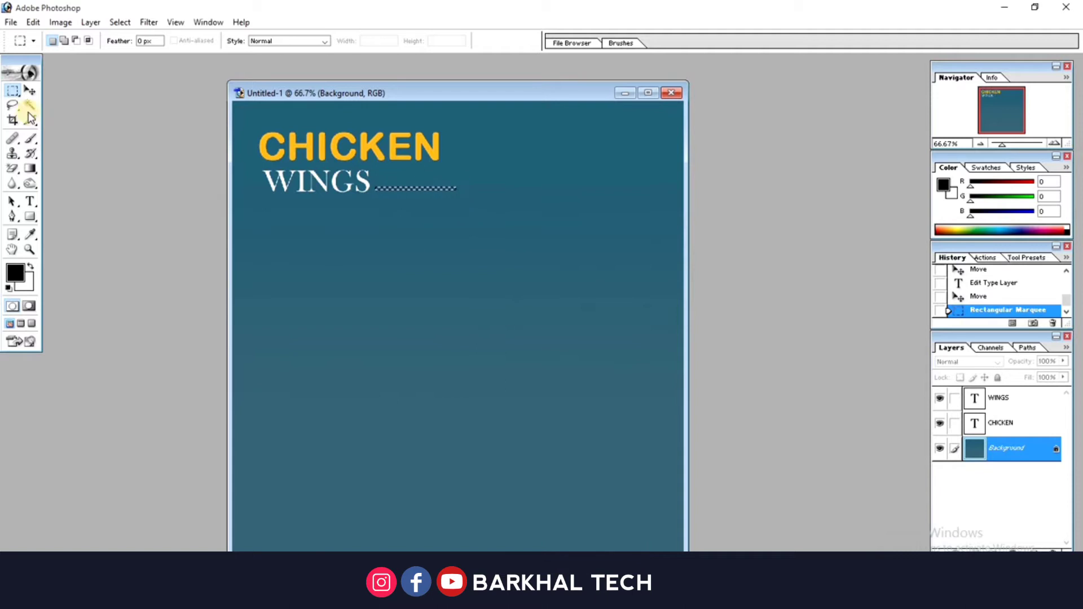
pyautogui.click(30, 138)
pyautogui.click(31, 266)
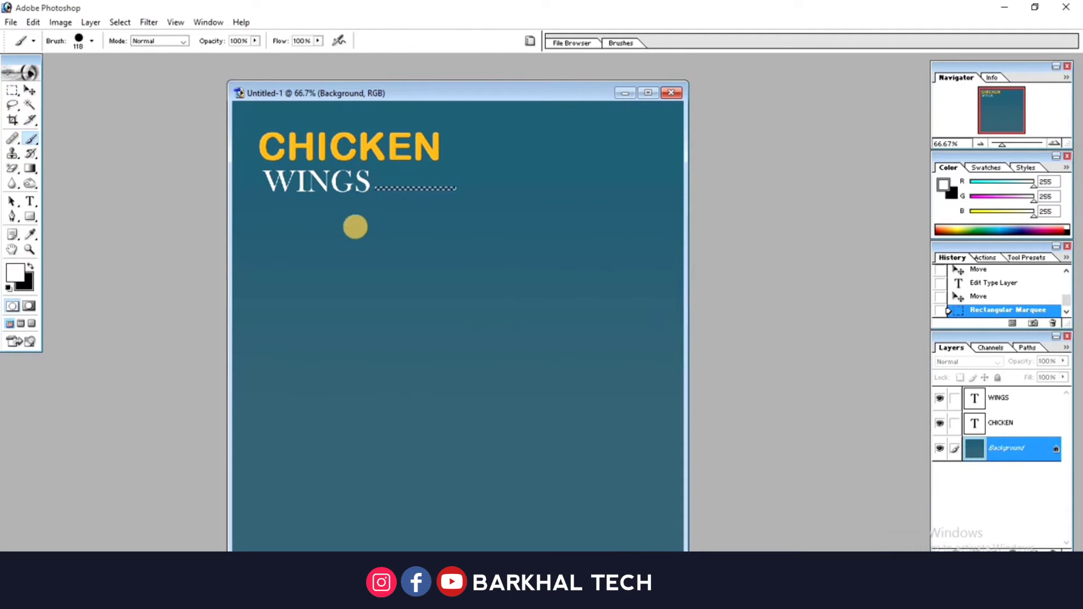
pyautogui.moveTo(369, 195); pyautogui.dragTo(472, 189)
pyautogui.press('m')
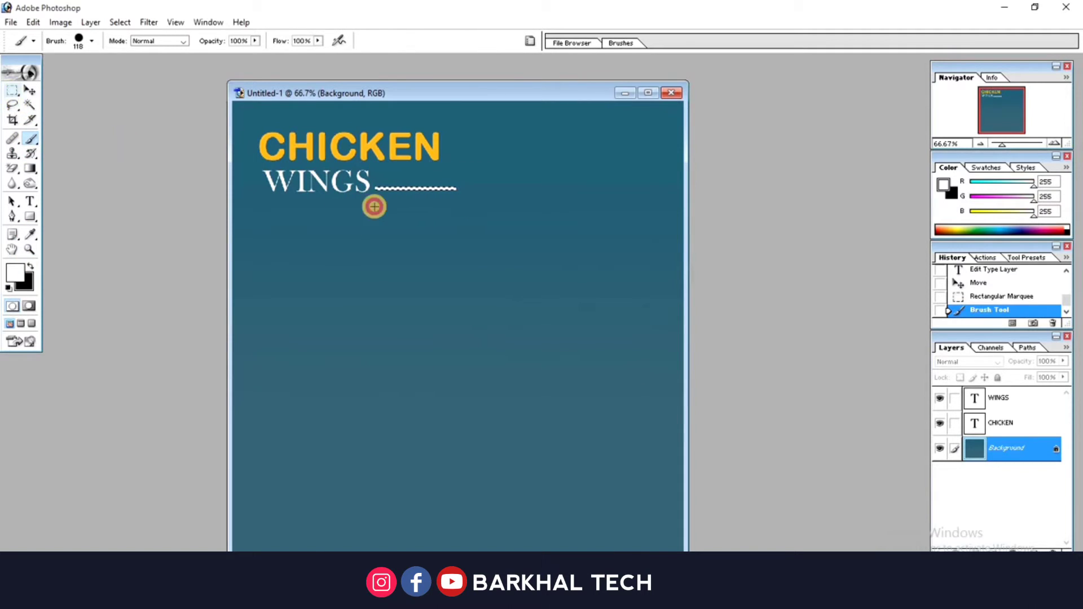
pyautogui.hotkey('ctrl', 'd')
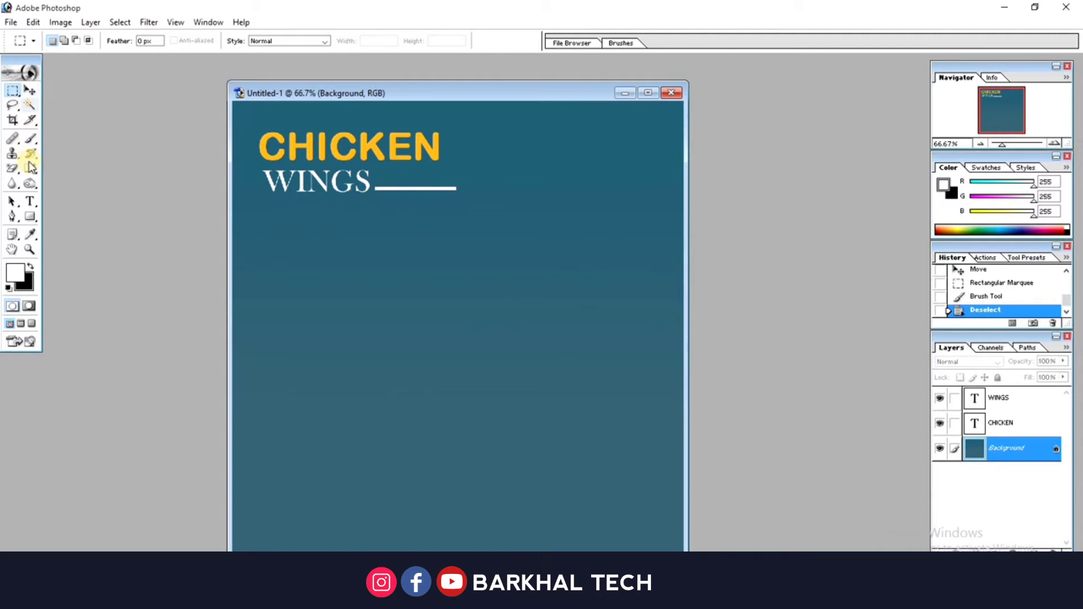
pyautogui.click(31, 200)
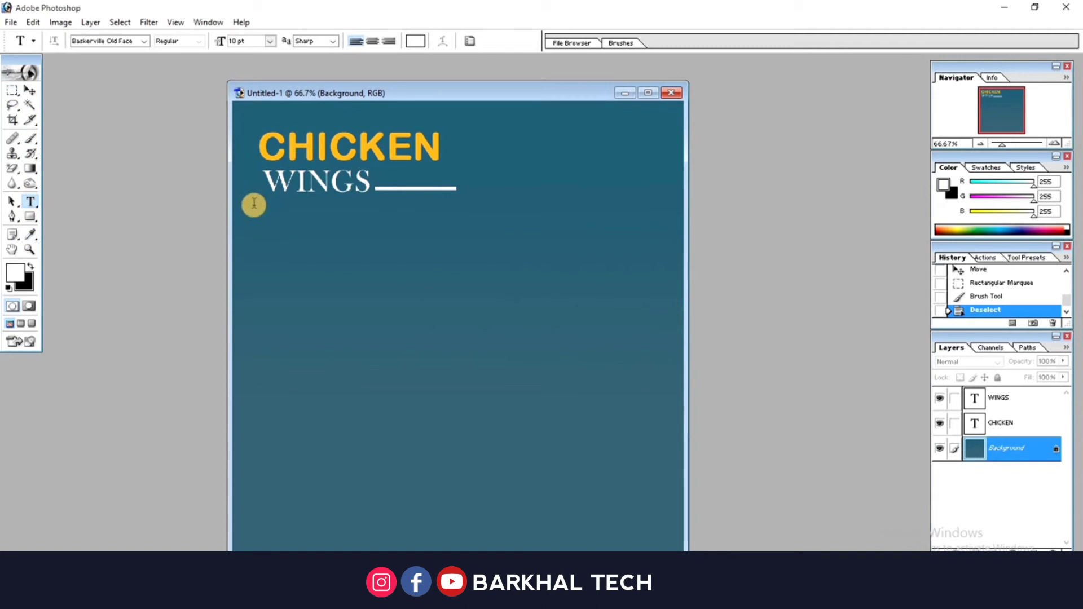
# Add the Whopper offer paragraph below WINGS in small Arial and move it lower
pyautogui.moveTo(248, 206); pyautogui.dragTo(501, 303)
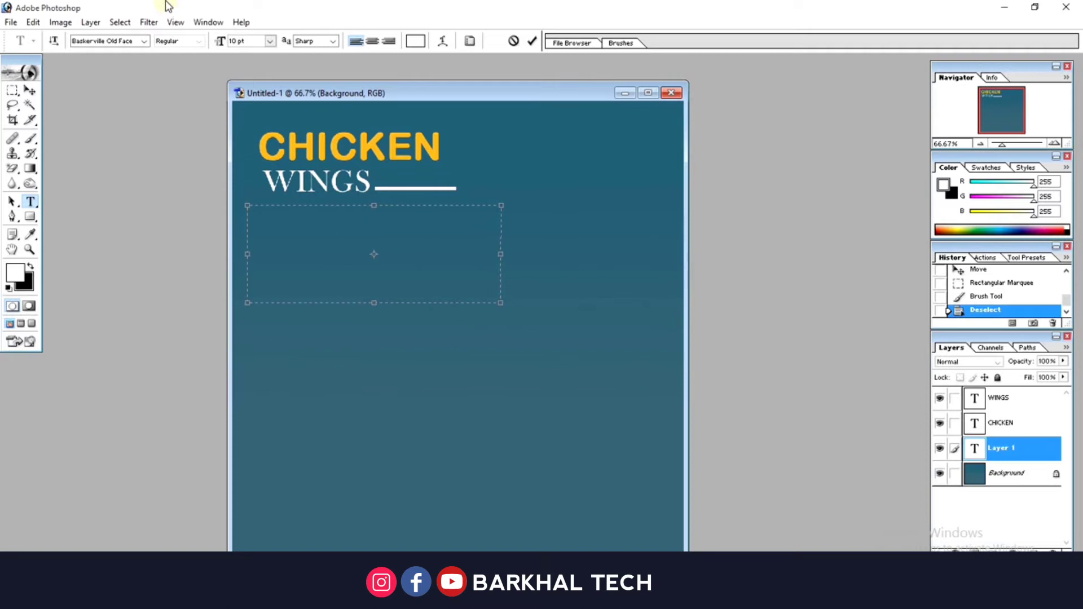
pyautogui.click(145, 40)
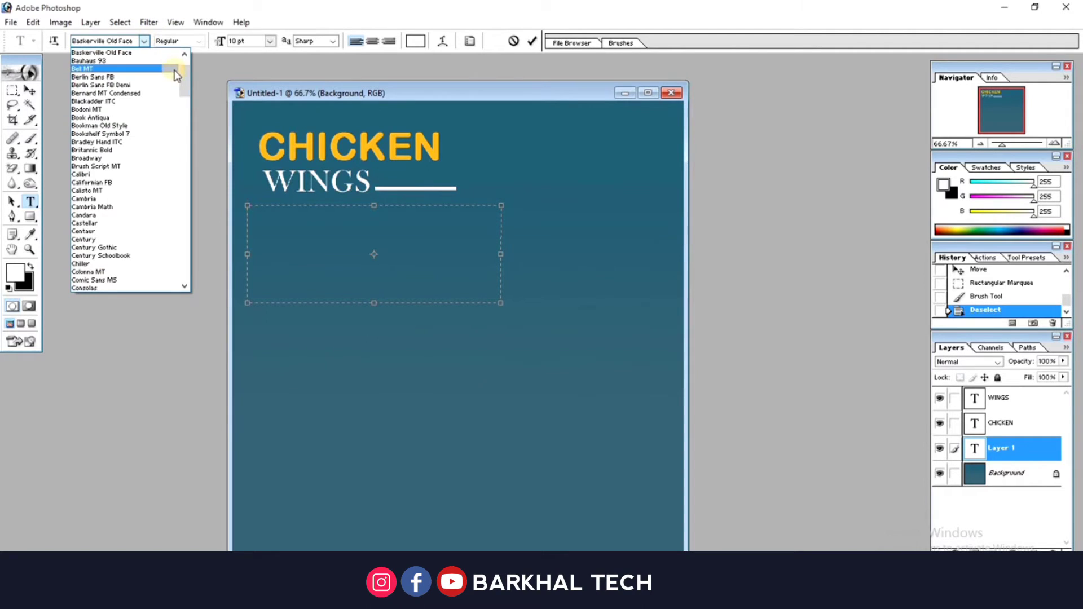
pyautogui.scroll(3, 185, 56)
pyautogui.click(85, 77)
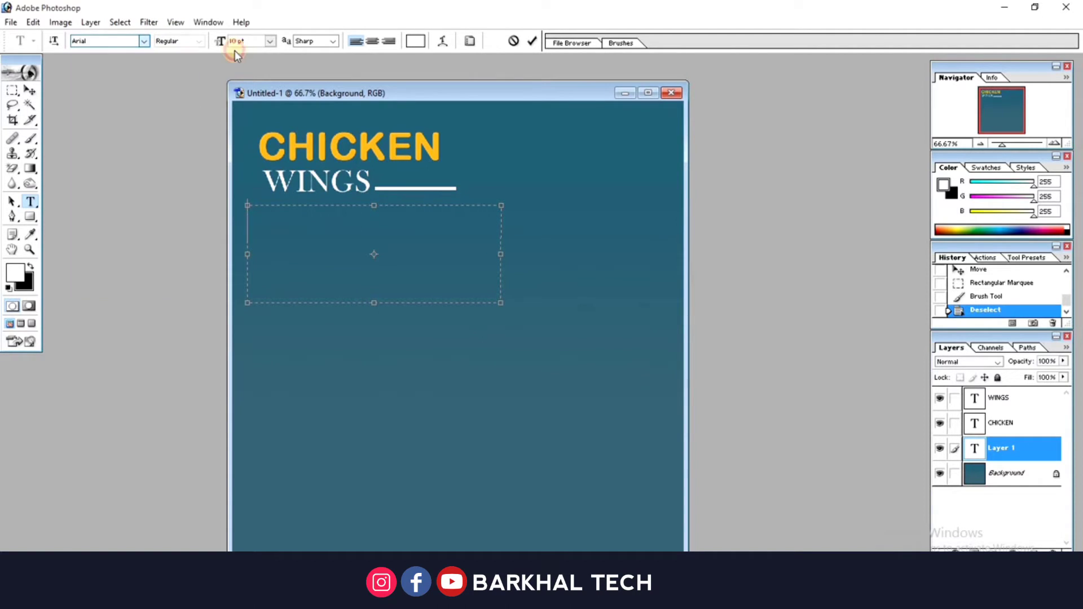
pyautogui.click(269, 41)
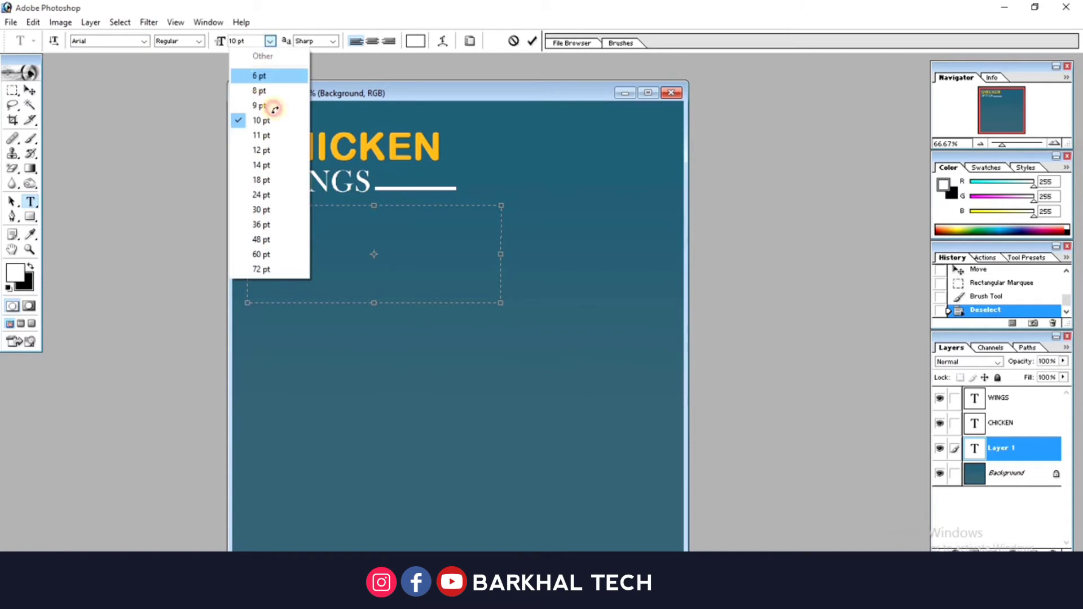
pyautogui.click(258, 79)
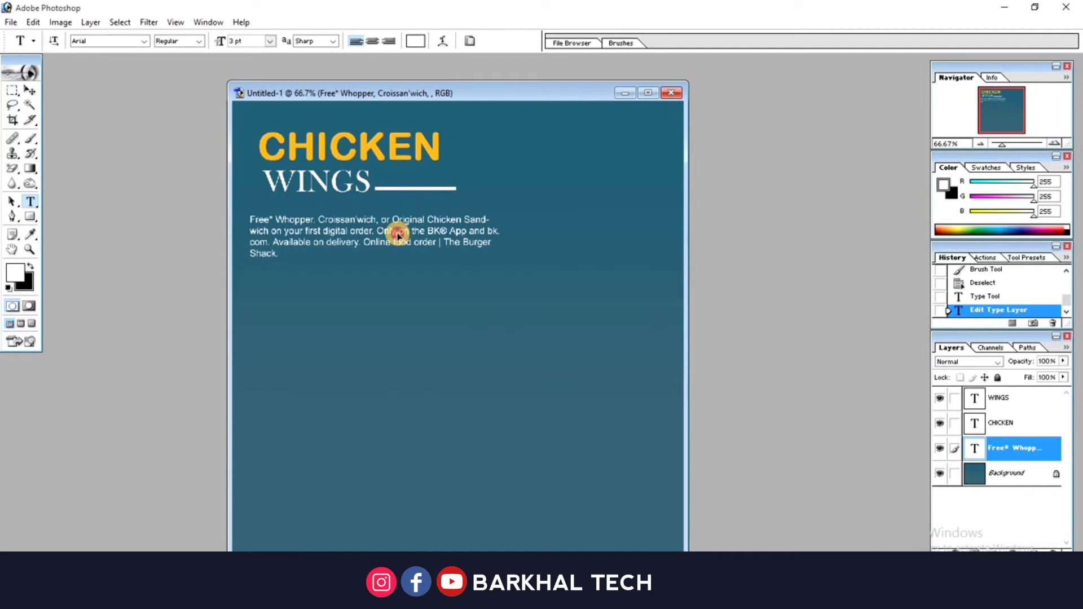
pyautogui.moveTo(399, 236); pyautogui.dragTo(397, 274)
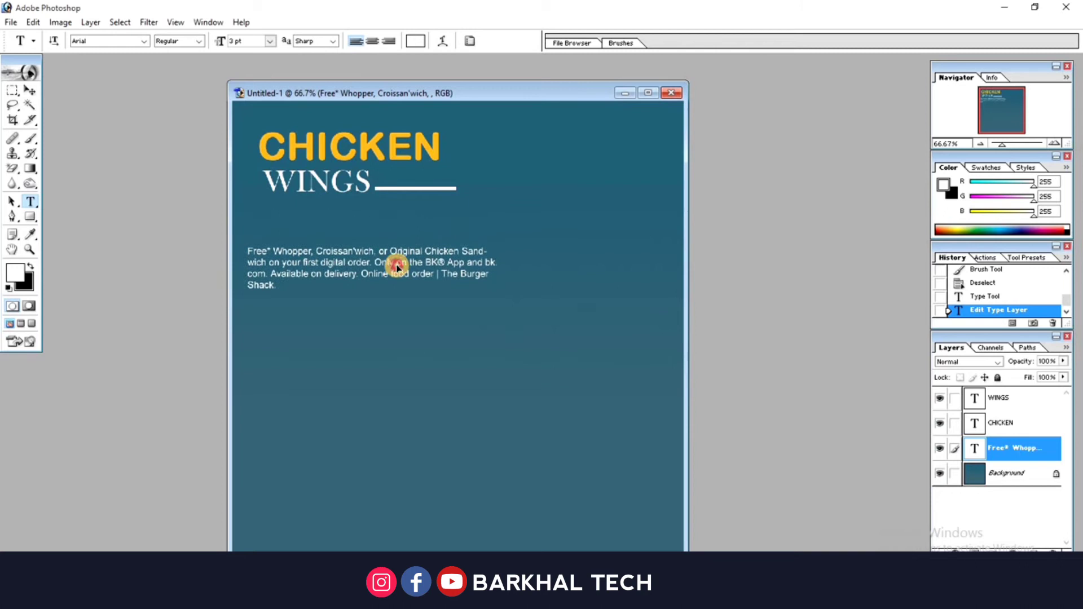
# On the Background layer, select a rectangle just above the paragraph
pyautogui.click(13, 90)
pyautogui.rightClick(316, 217)
pyautogui.click(339, 225)
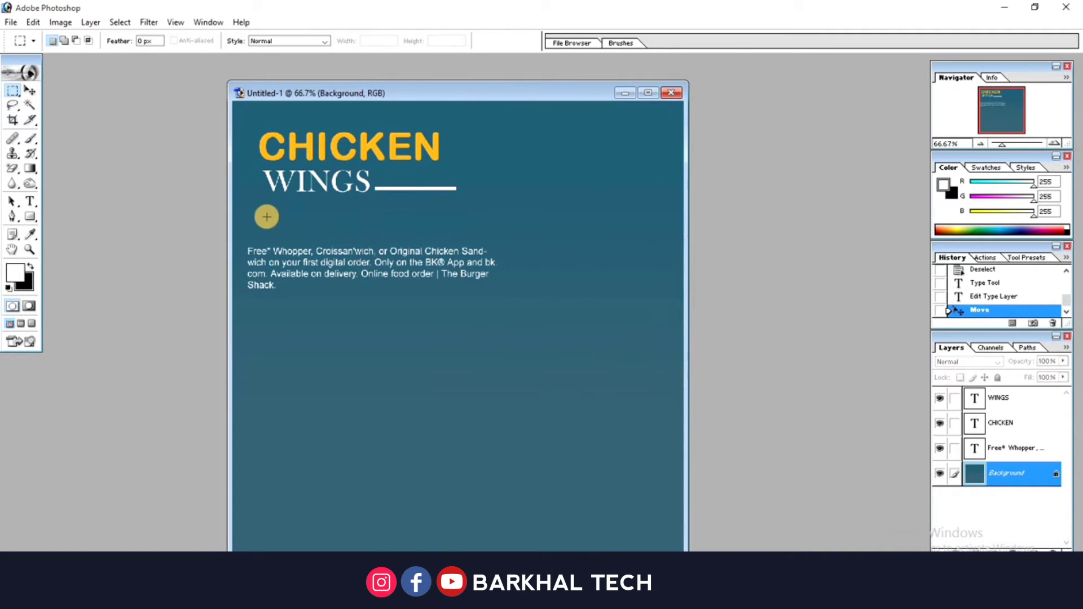
pyautogui.moveTo(388, 243)
pyautogui.mouseDown()
pyautogui.moveTo(406, 239)
pyautogui.moveTo(398, 244)
pyautogui.mouseUp()
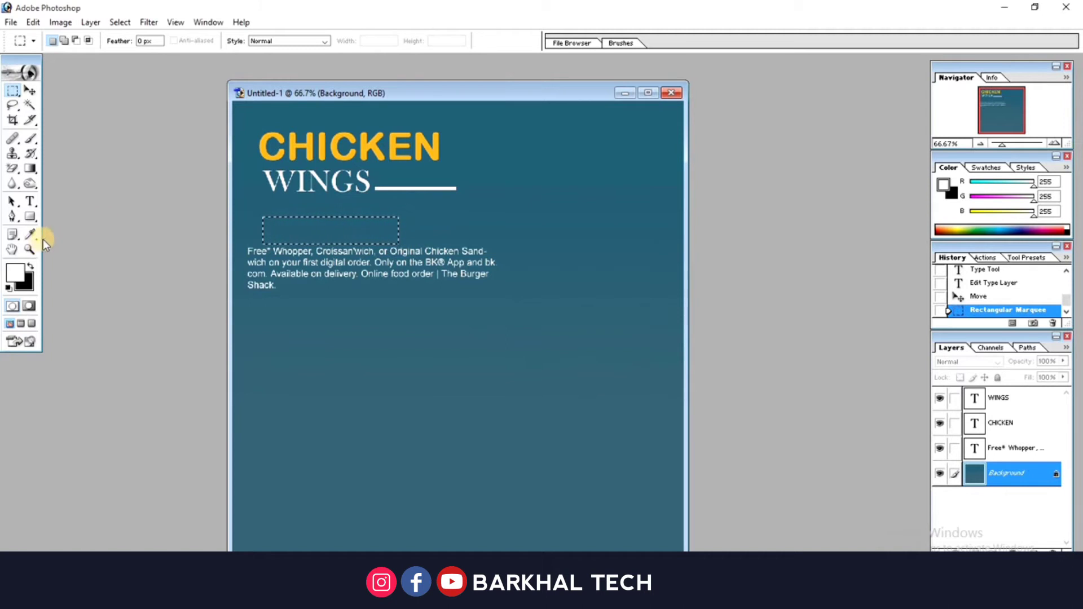
# Brush the selected rectangle solid white and clear the selection
pyautogui.click(31, 139)
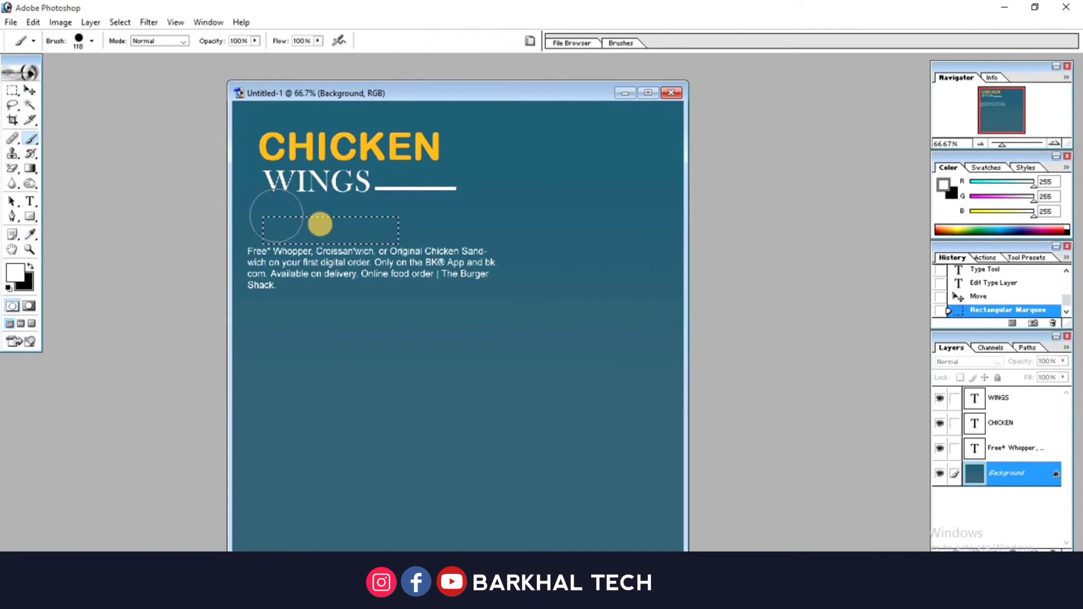
pyautogui.rightClick(287, 229)
pyautogui.click(325, 231)
pyautogui.moveTo(329, 225)
pyautogui.mouseDown()
pyautogui.moveTo(244, 230)
pyautogui.moveTo(435, 254)
pyautogui.mouseUp()
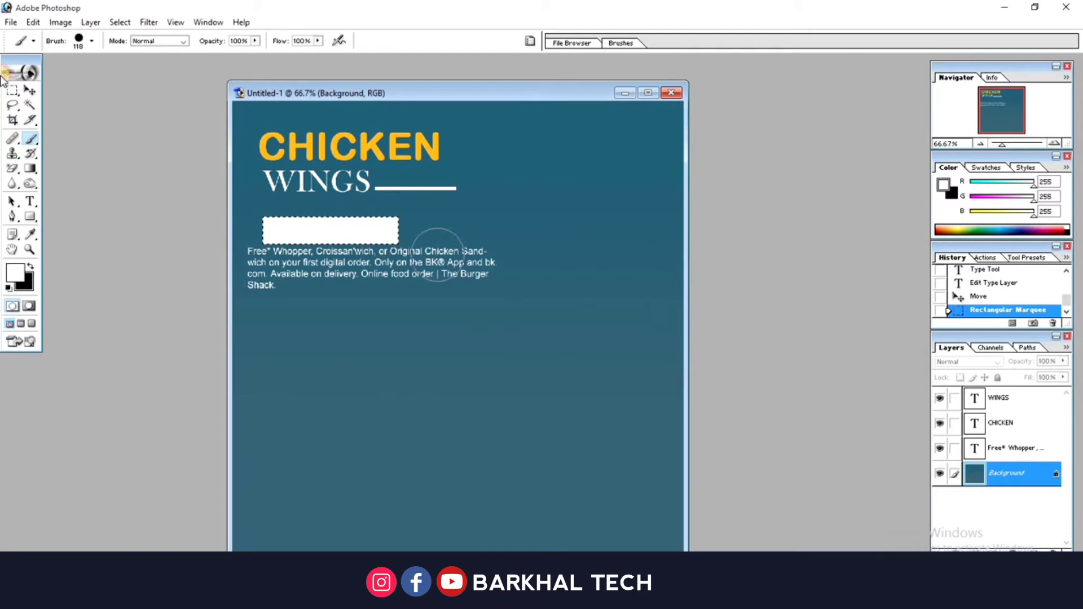
pyautogui.click(10, 89)
pyautogui.click(358, 198)
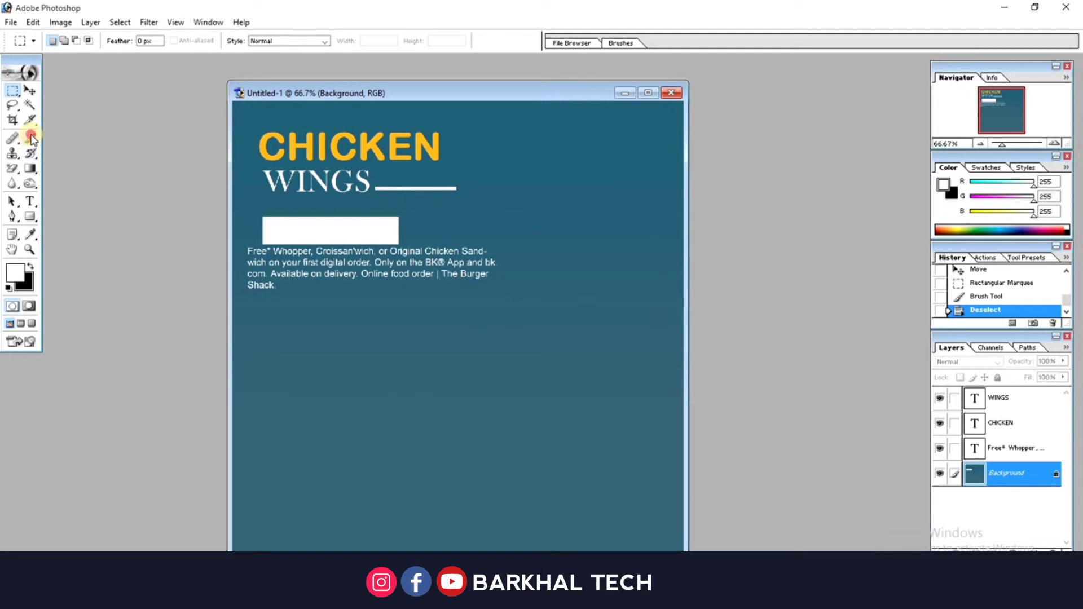
pyautogui.click(31, 138)
pyautogui.click(30, 201)
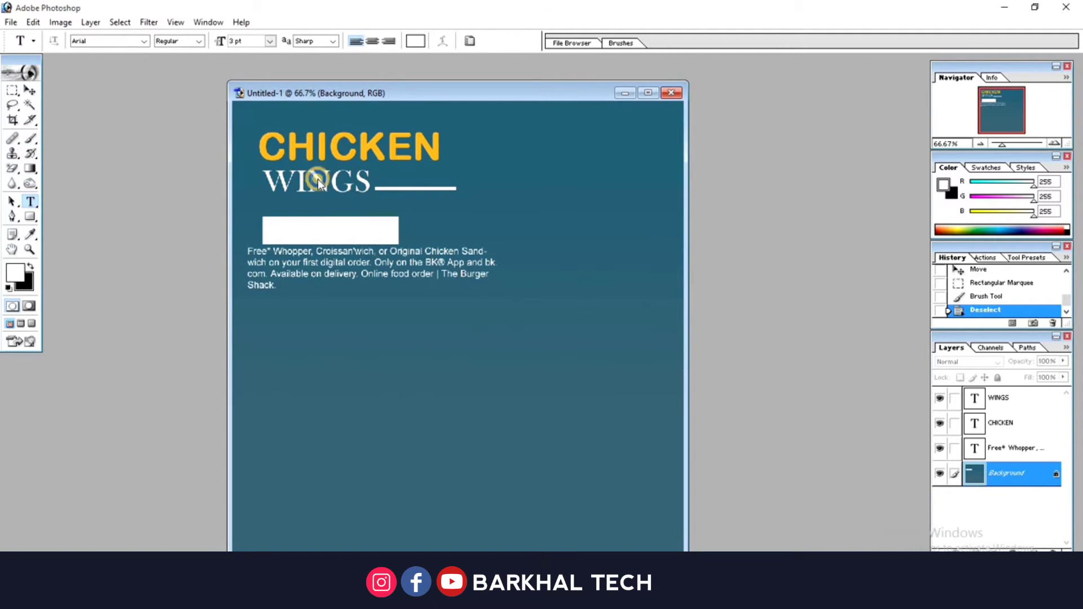
# Copy WINGS into the white box as BARBECUE, coloured the teal background shade
pyautogui.moveTo(318, 182); pyautogui.dragTo(322, 228)
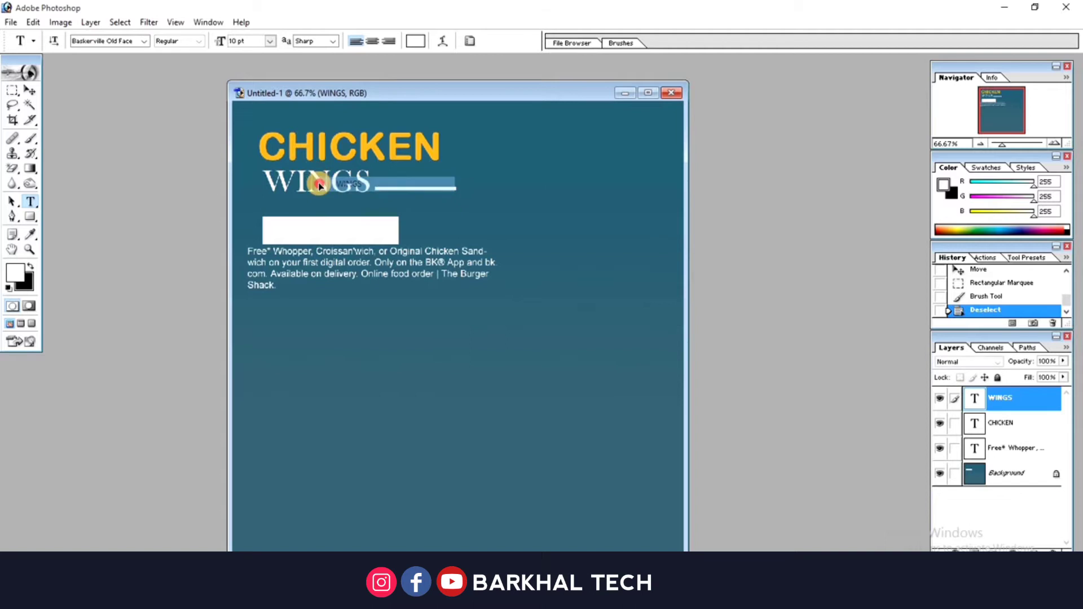
pyautogui.doubleClick(322, 229)
pyautogui.click(415, 43)
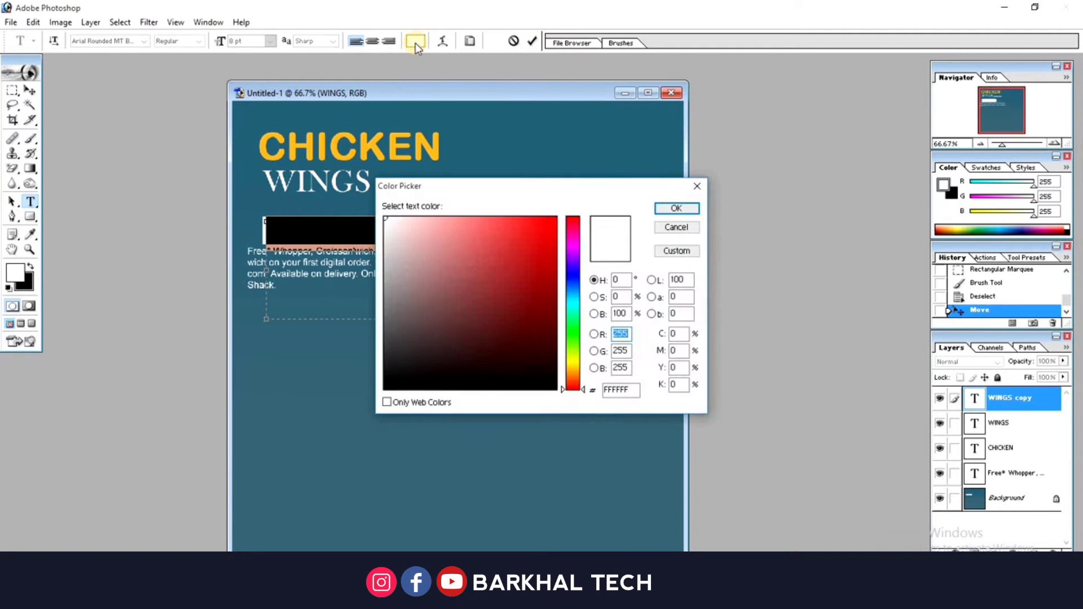
pyautogui.click(310, 207)
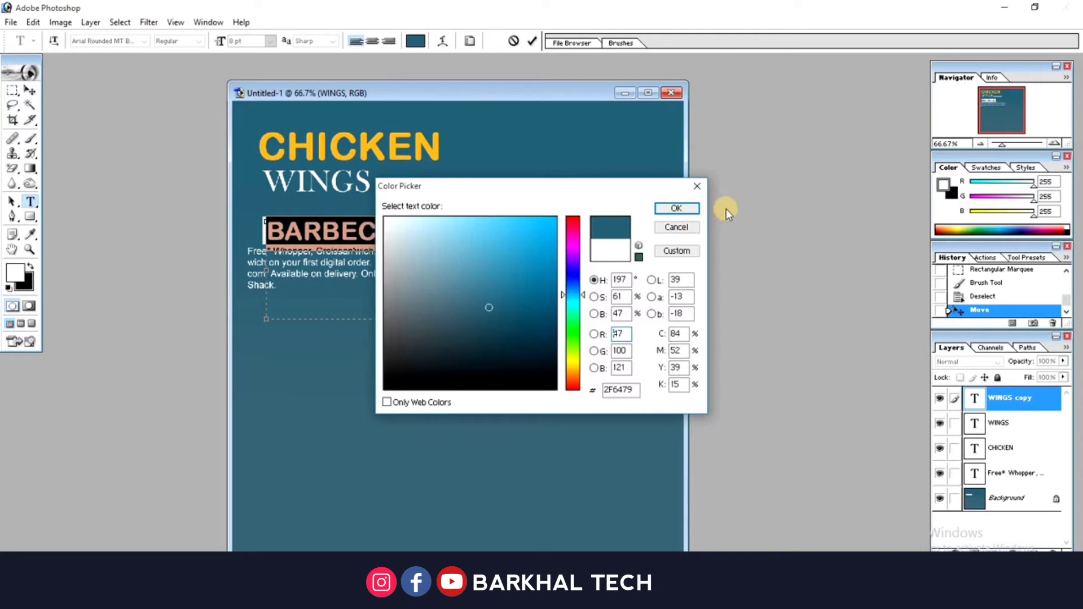
pyautogui.click(677, 208)
pyautogui.click(520, 165)
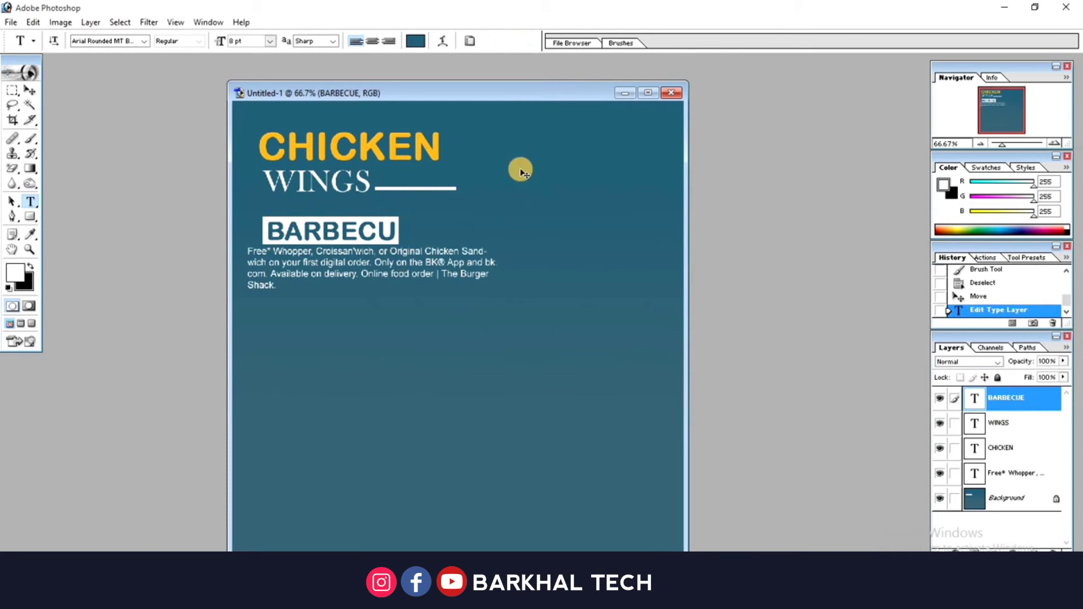
# Shrink BARBECUE to fit inside the white box and nudge it left
pyautogui.hotkey('ctrl', 't')
pyautogui.moveTo(542, 316); pyautogui.dragTo(504, 306)
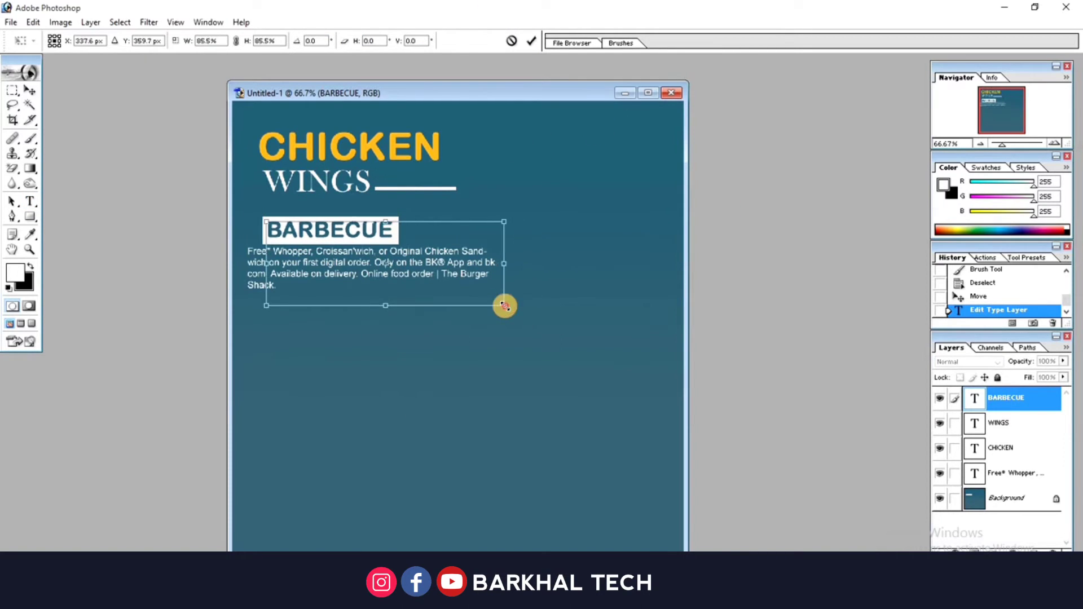
pyautogui.click(531, 40)
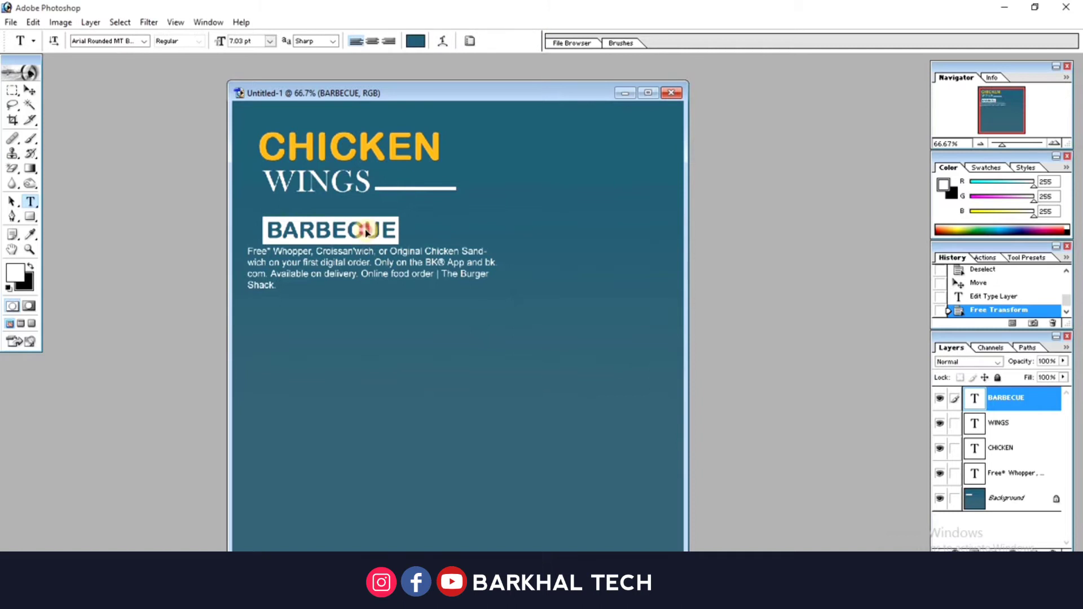
pyautogui.moveTo(367, 231); pyautogui.dragTo(364, 231)
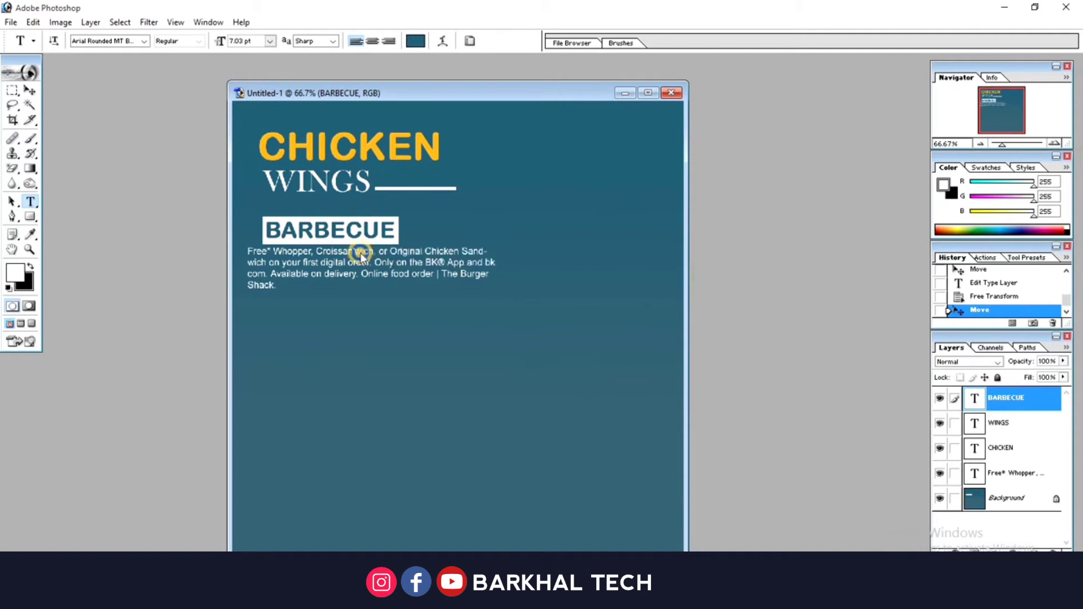
# Move the Whopper paragraph slightly lower, just below BARBECUE
pyautogui.rightClick(361, 255)
pyautogui.rightClick(362, 257)
pyautogui.click(366, 262)
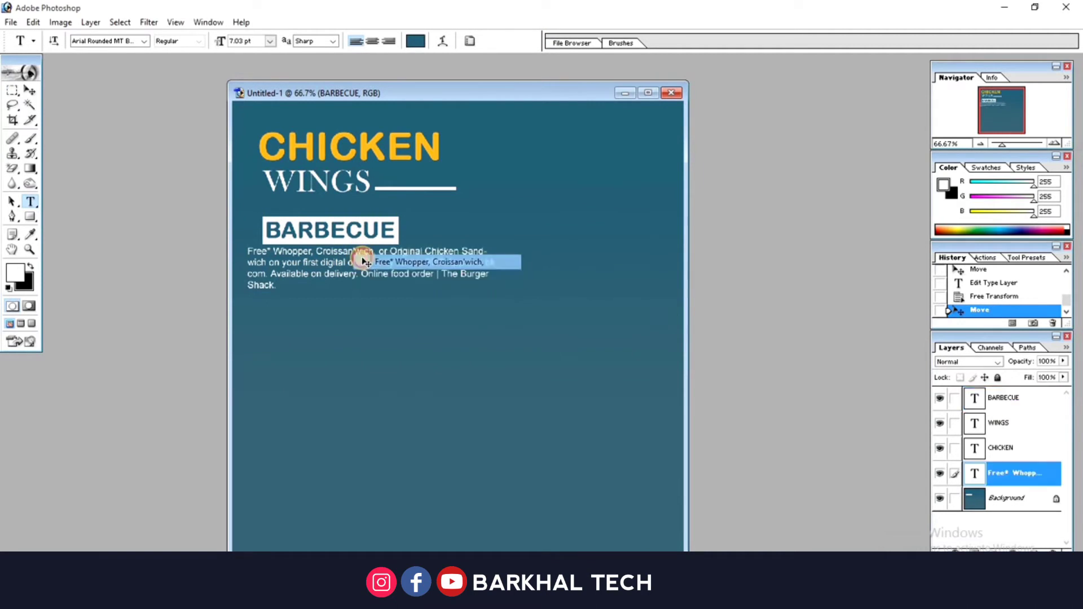
pyautogui.moveTo(366, 262); pyautogui.dragTo(365, 278)
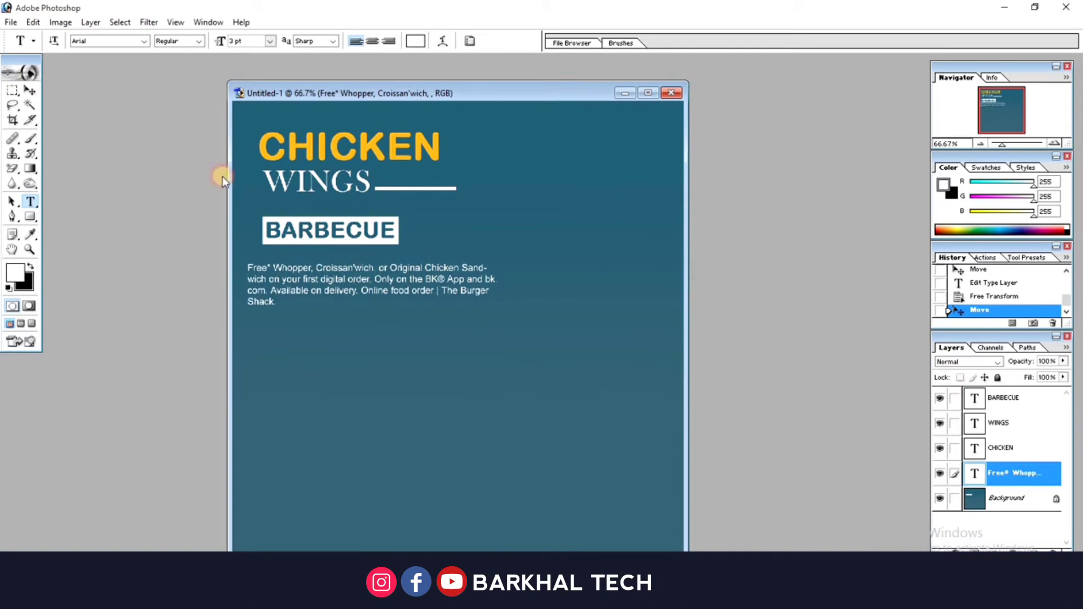
pyautogui.moveTo(1012, 144); pyautogui.dragTo(1024, 145)
# Zoom in and Magic Wand-select the white BARBECUE box on the Background layer, offsetting the selection
pyautogui.click(660, 93)
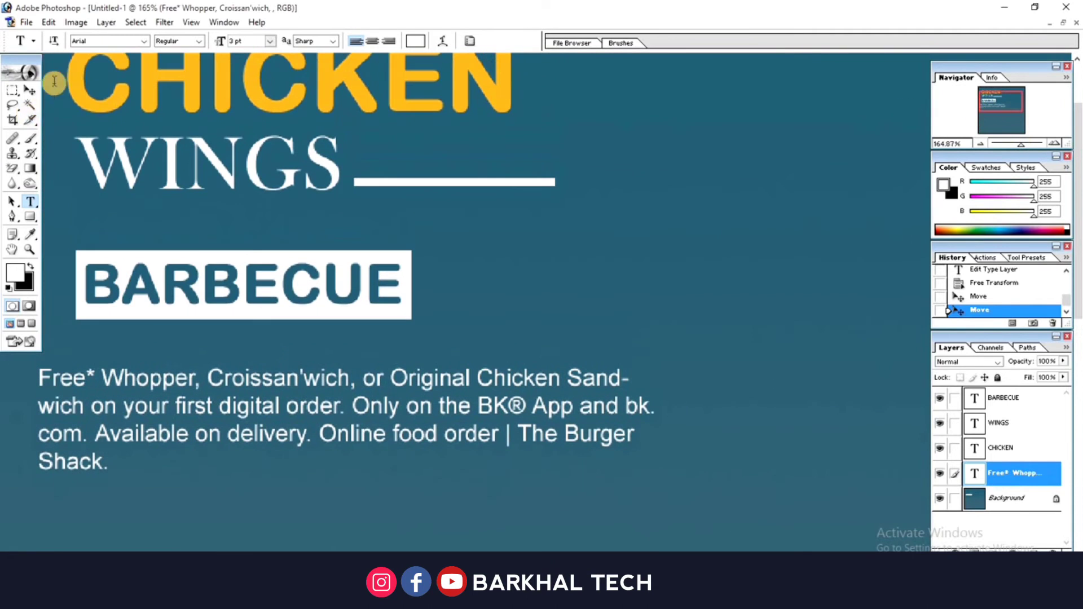
pyautogui.hotkey('alt', '[')
pyautogui.press('w')
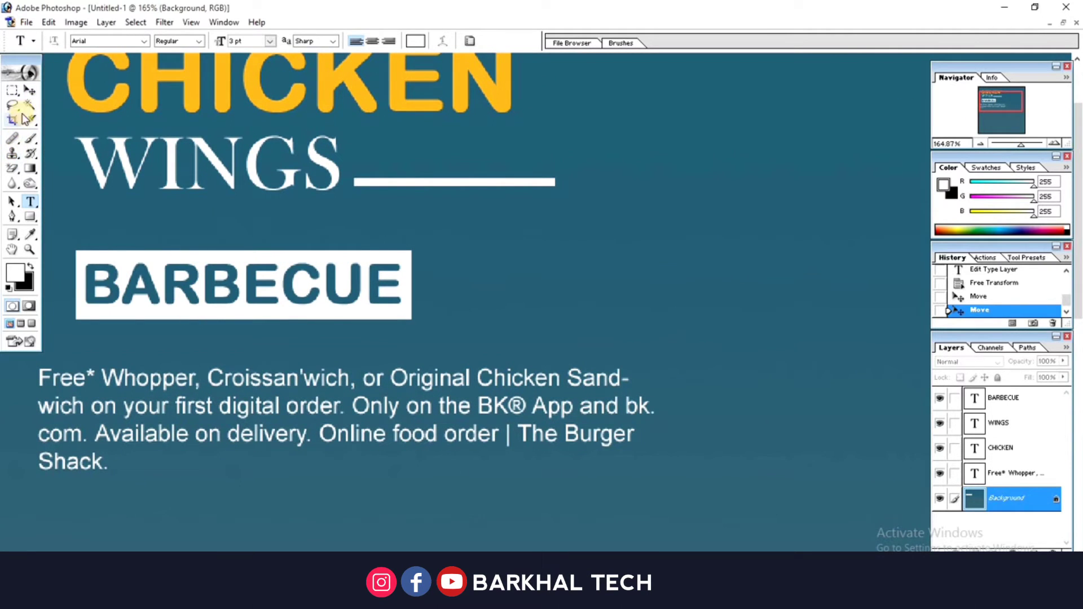
pyautogui.click(120, 252)
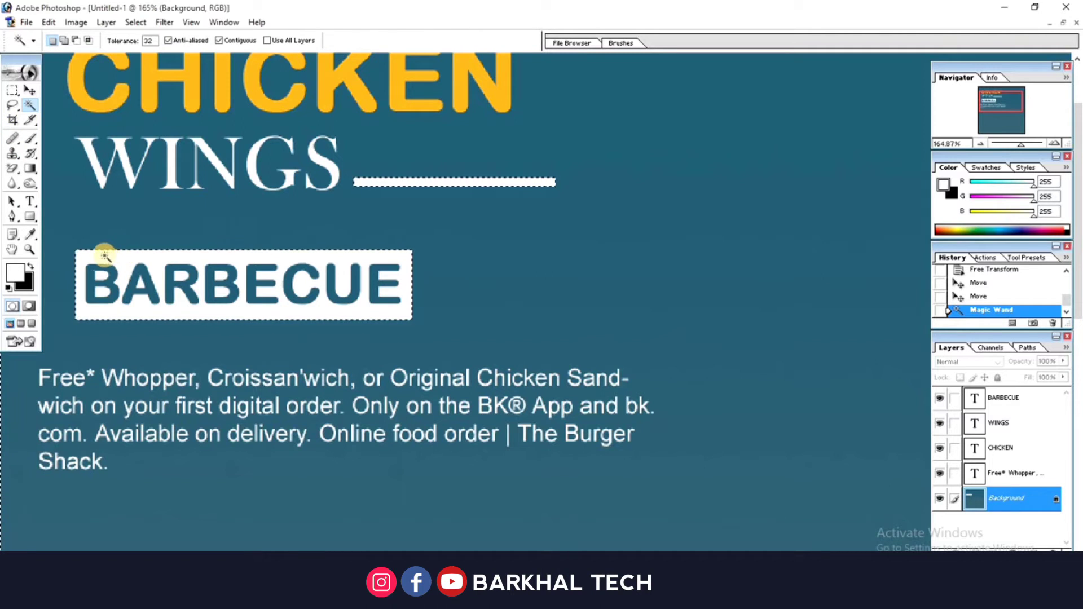
pyautogui.click(136, 261)
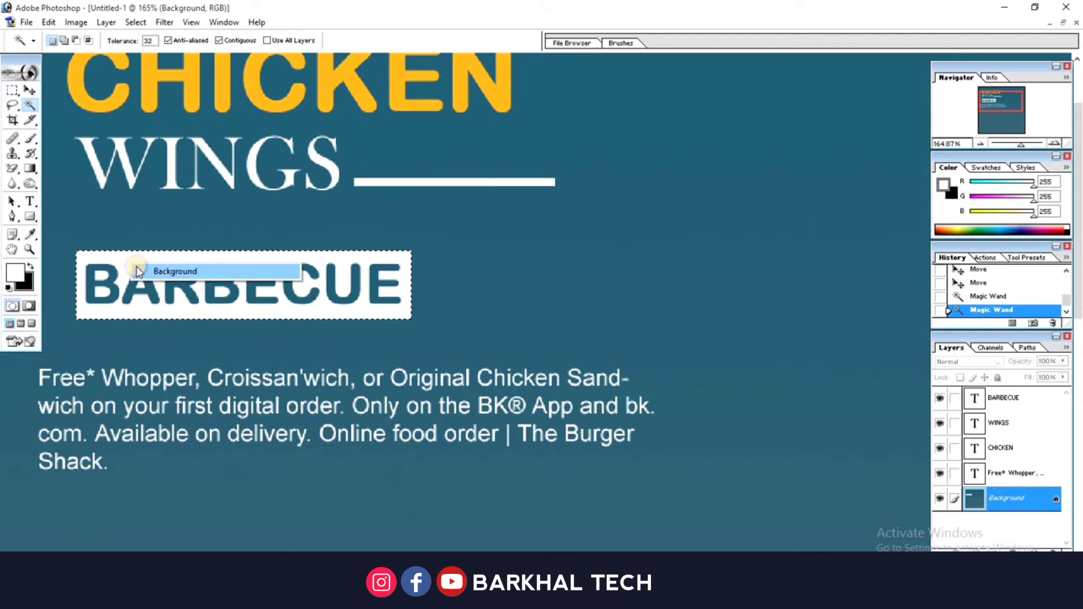
pyautogui.moveTo(111, 257); pyautogui.dragTo(103, 252)
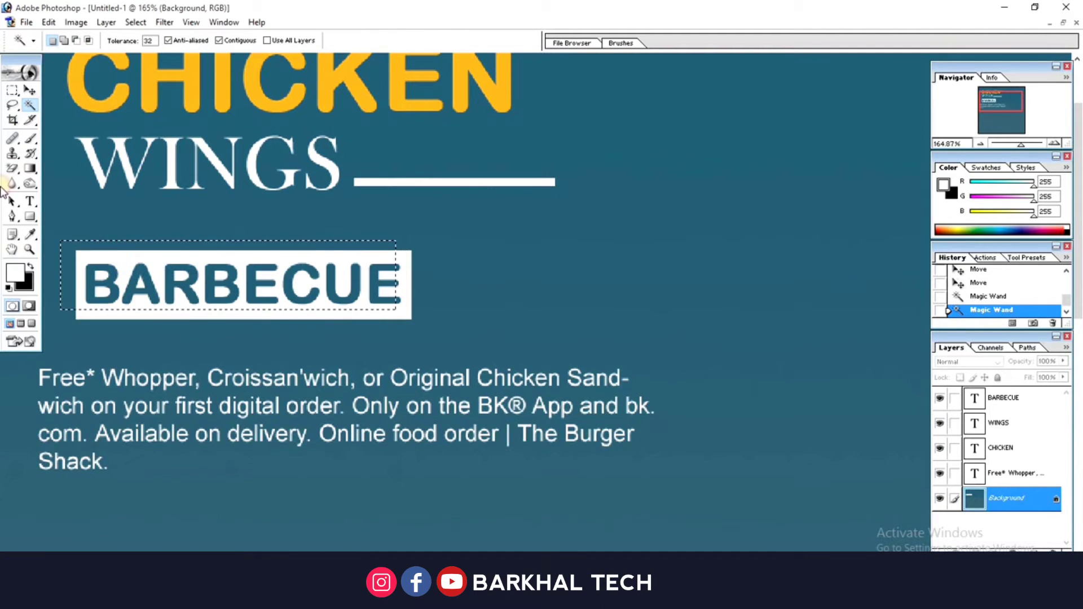
# Sample orange from CHICKEN and cream from the box, making cream the foreground colour
pyautogui.click(31, 233)
pyautogui.click(91, 102)
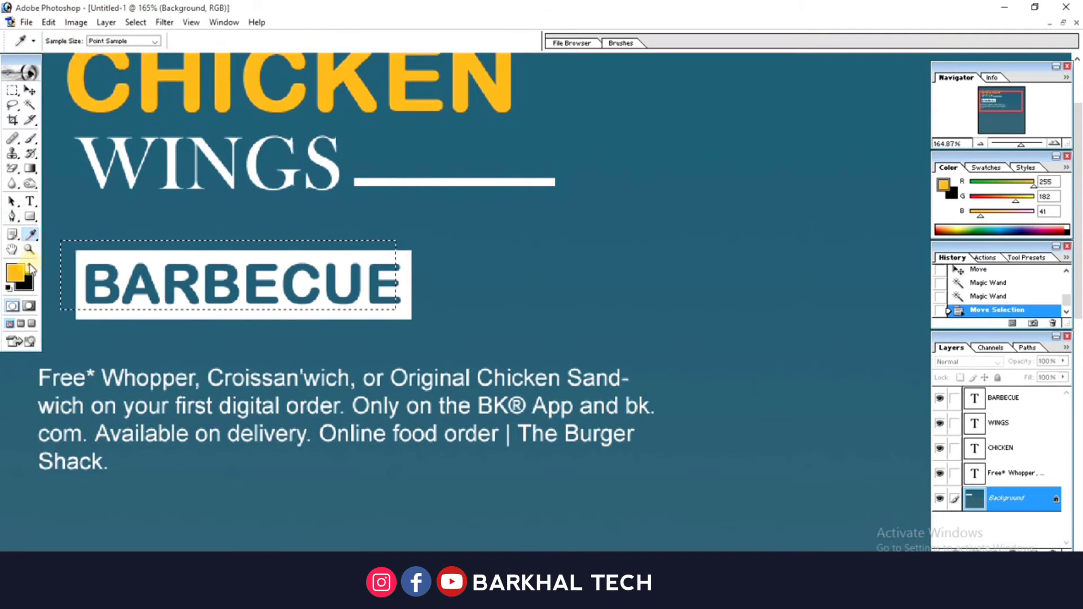
pyautogui.click(26, 282)
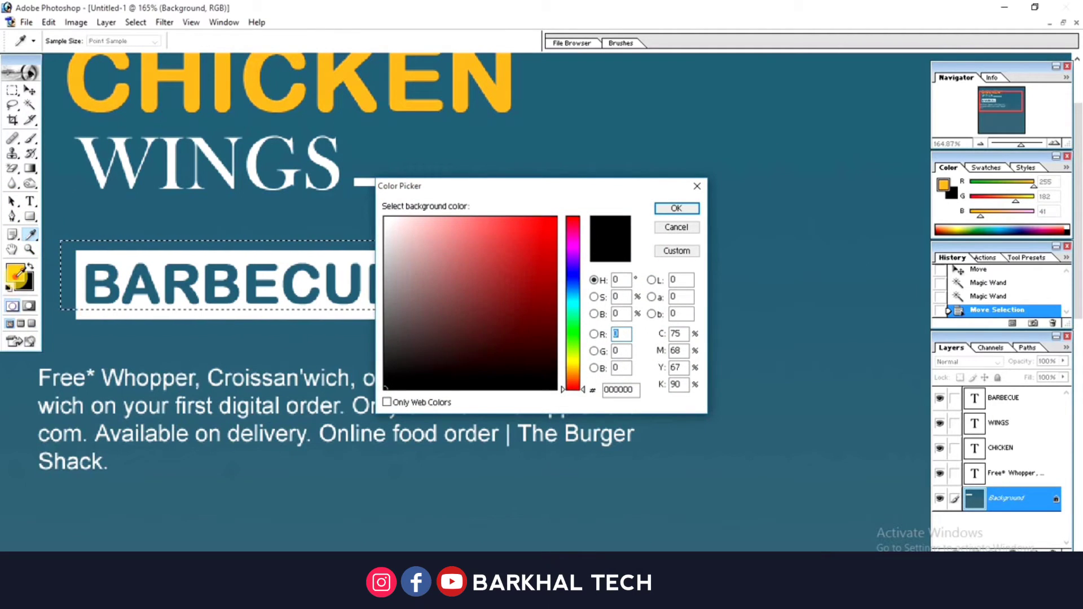
pyautogui.click(136, 255)
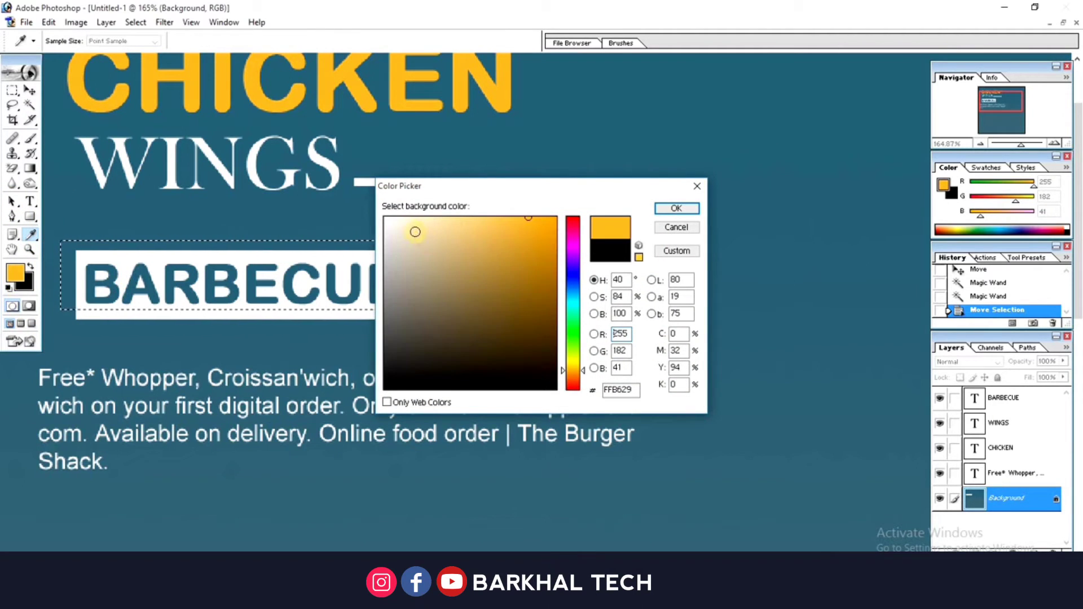
pyautogui.click(676, 208)
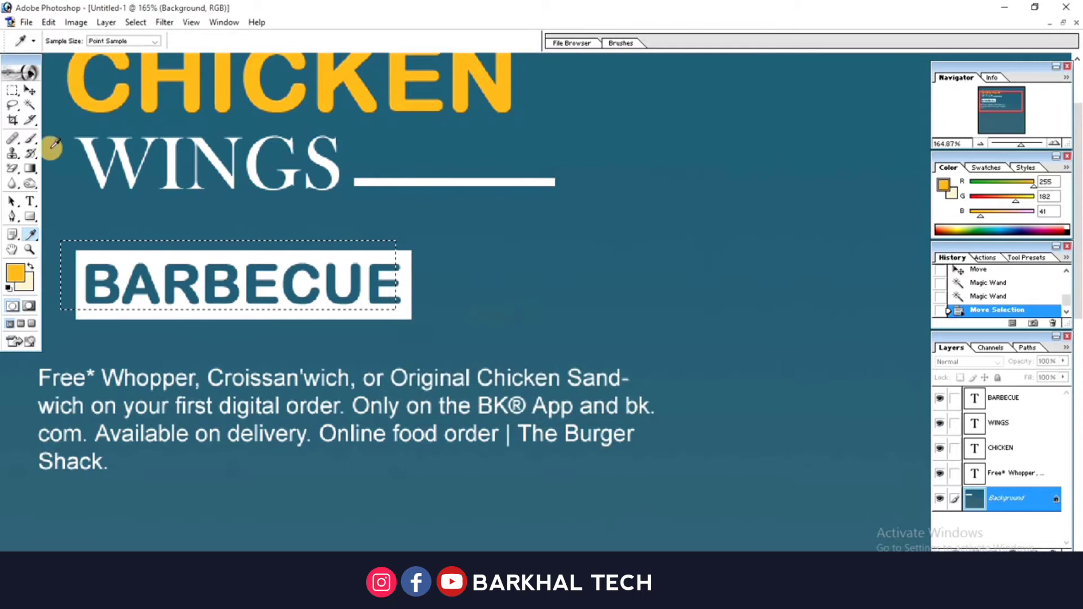
pyautogui.click(31, 266)
pyautogui.moveTo(31, 168); pyautogui.dragTo(68, 186)
pyautogui.click(68, 186)
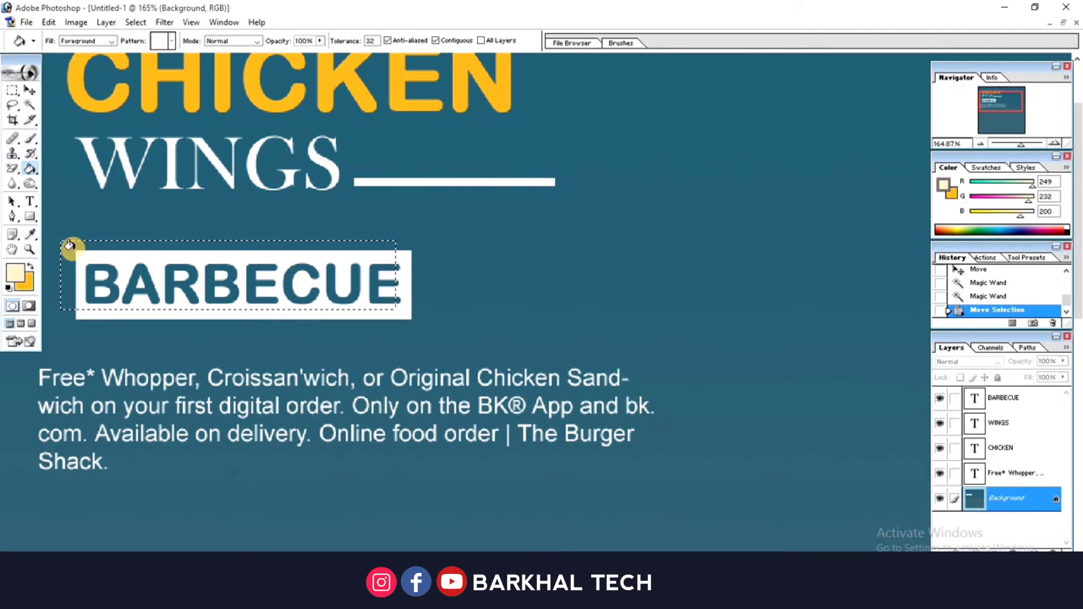
# Shift the selection right and down, fill the exposed strip cream, deselect, and zoom out
pyautogui.press('m')
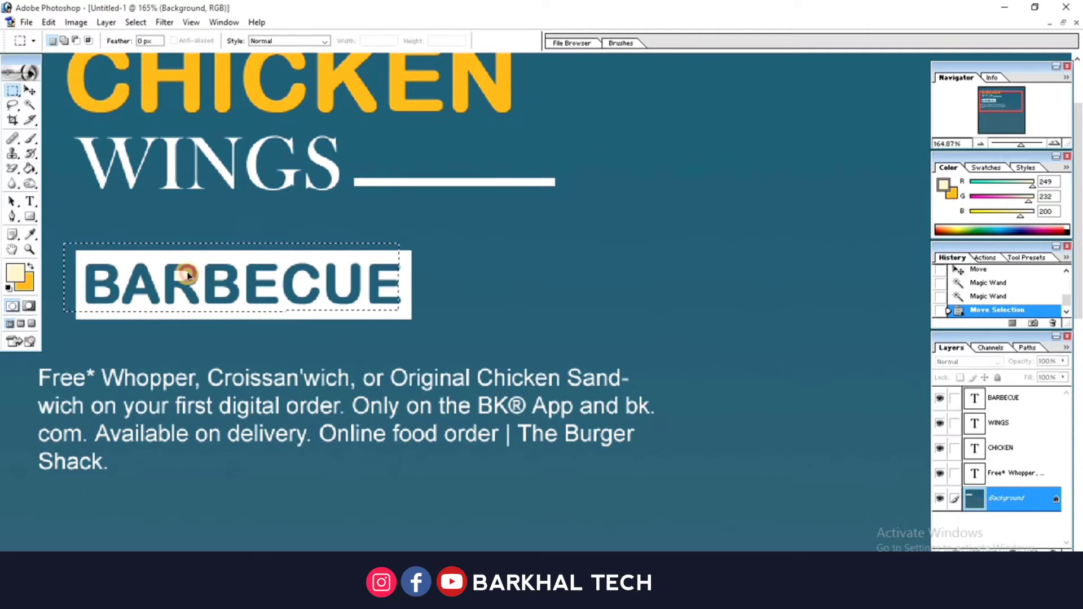
pyautogui.moveTo(198, 296); pyautogui.dragTo(205, 297)
pyautogui.click(30, 168)
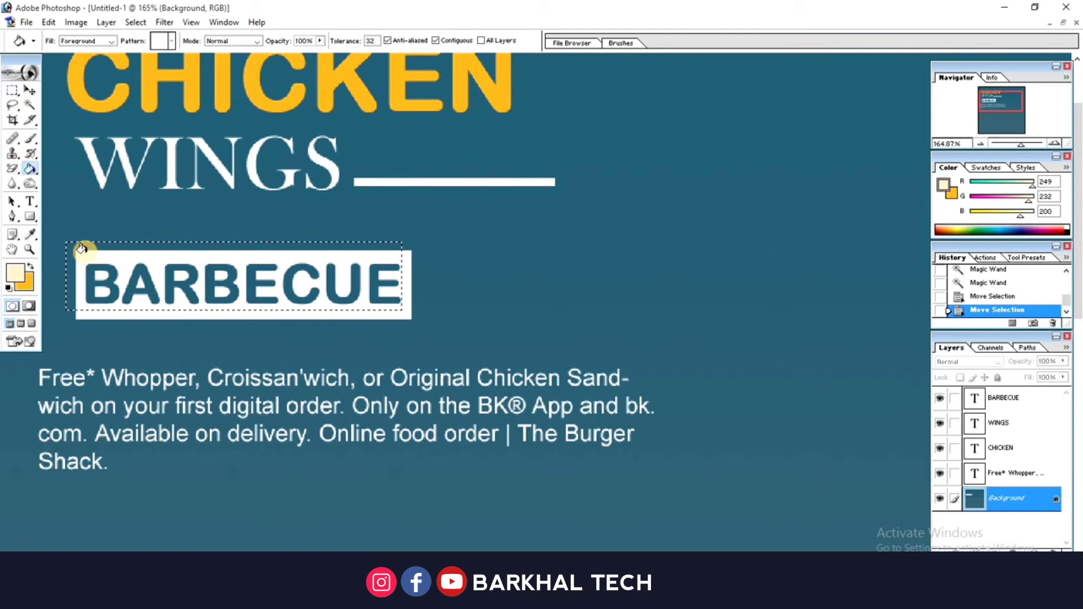
pyautogui.click(71, 276)
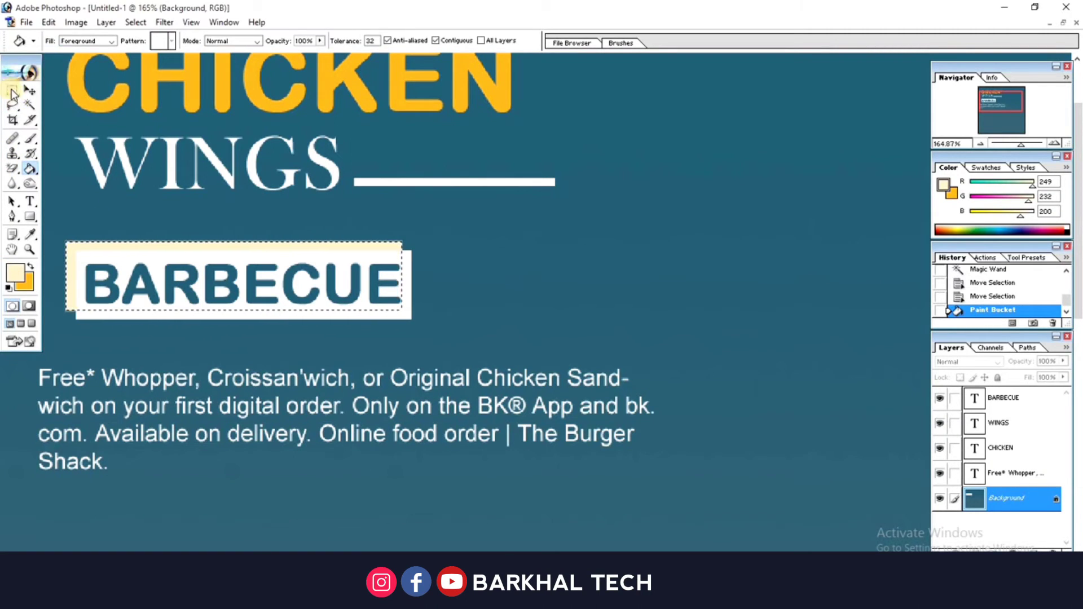
pyautogui.click(12, 90)
pyautogui.click(721, 216)
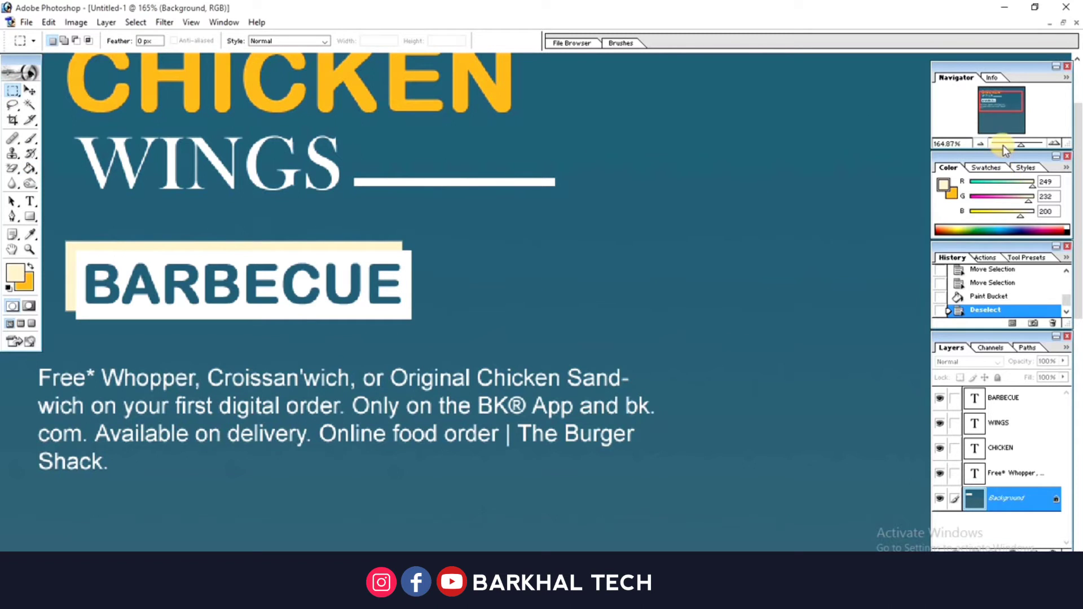
pyautogui.moveTo(1003, 145); pyautogui.dragTo(1010, 148)
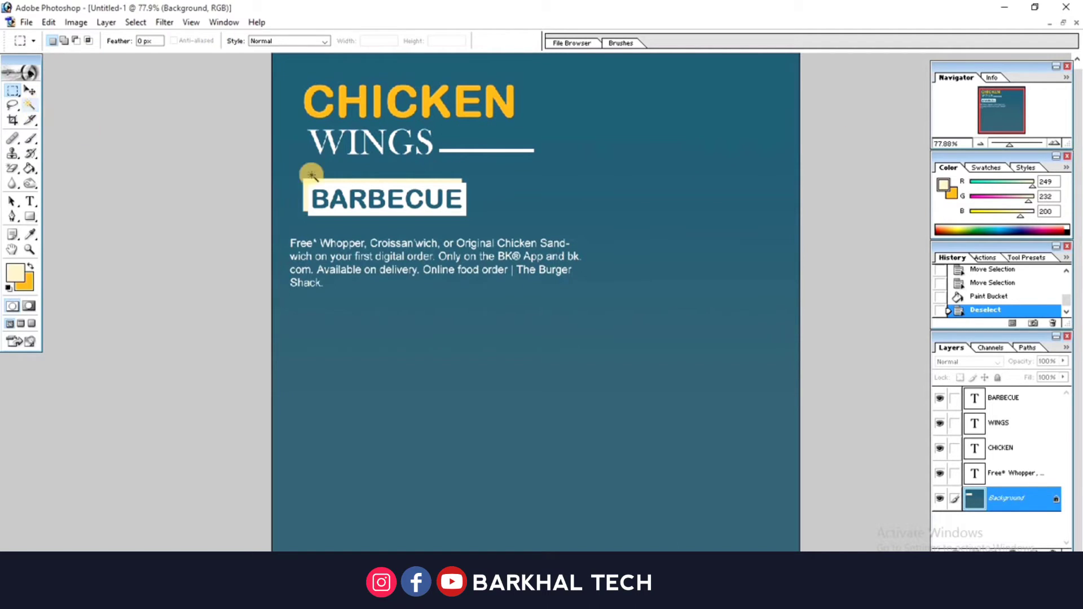
# Copy the white box below the paragraph and make the copy narrower
pyautogui.press('w')
pyautogui.rightClick(399, 211)
pyautogui.click(412, 215)
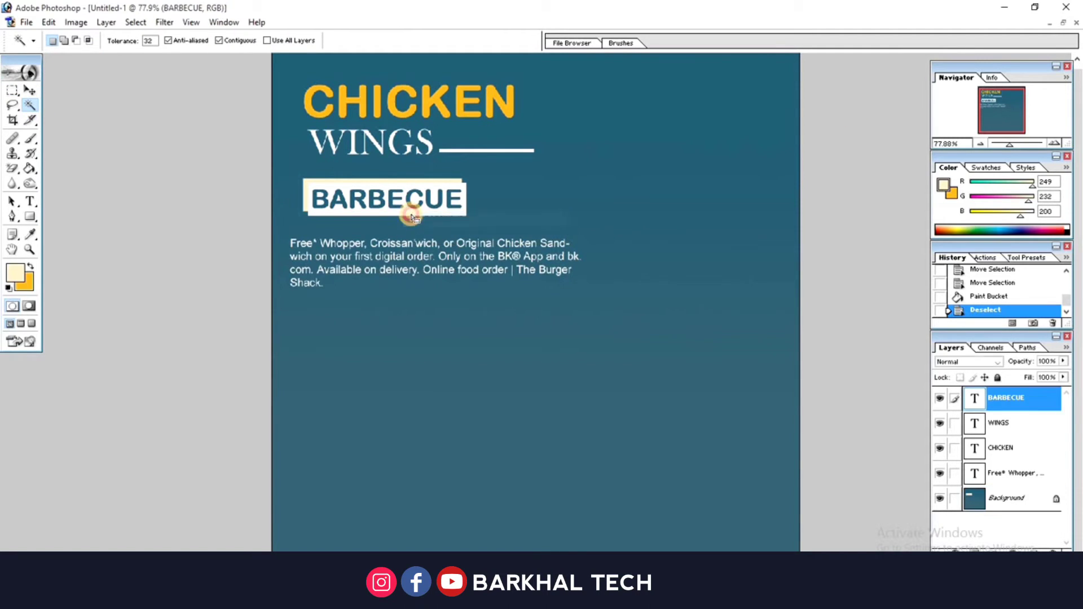
pyautogui.hotkey('ctrl', 'd')
pyautogui.rightClick(411, 213)
pyautogui.click(420, 218)
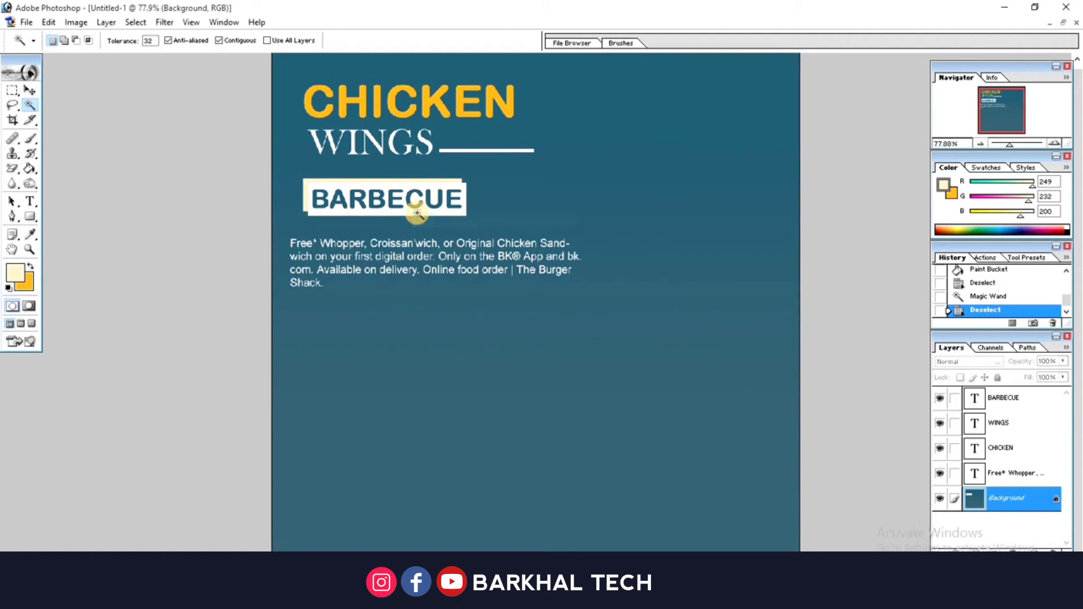
pyautogui.moveTo(417, 214); pyautogui.dragTo(416, 352)
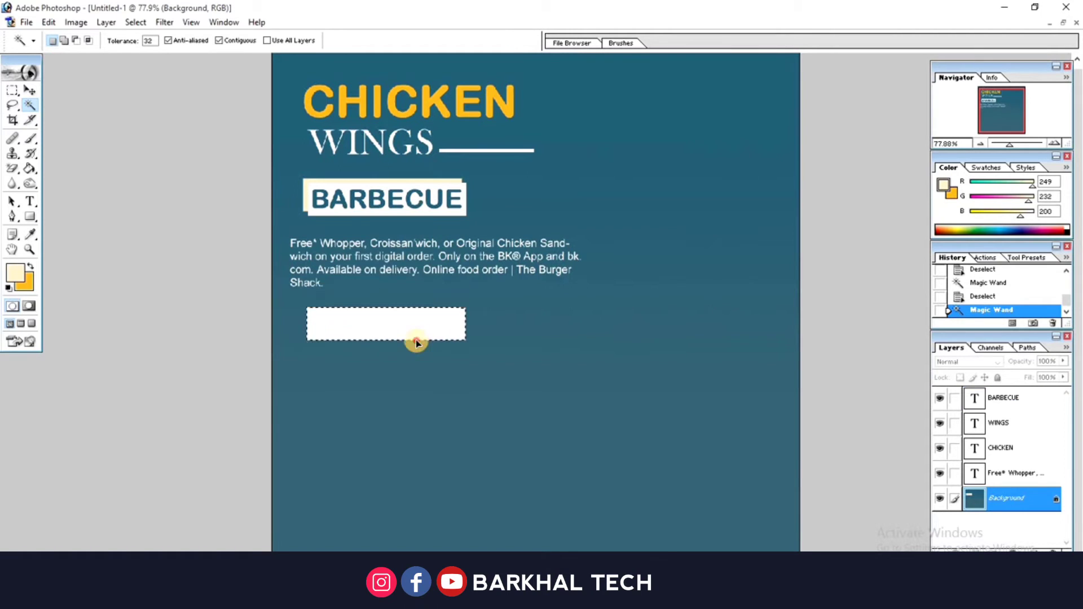
pyautogui.hotkey('ctrl', 't')
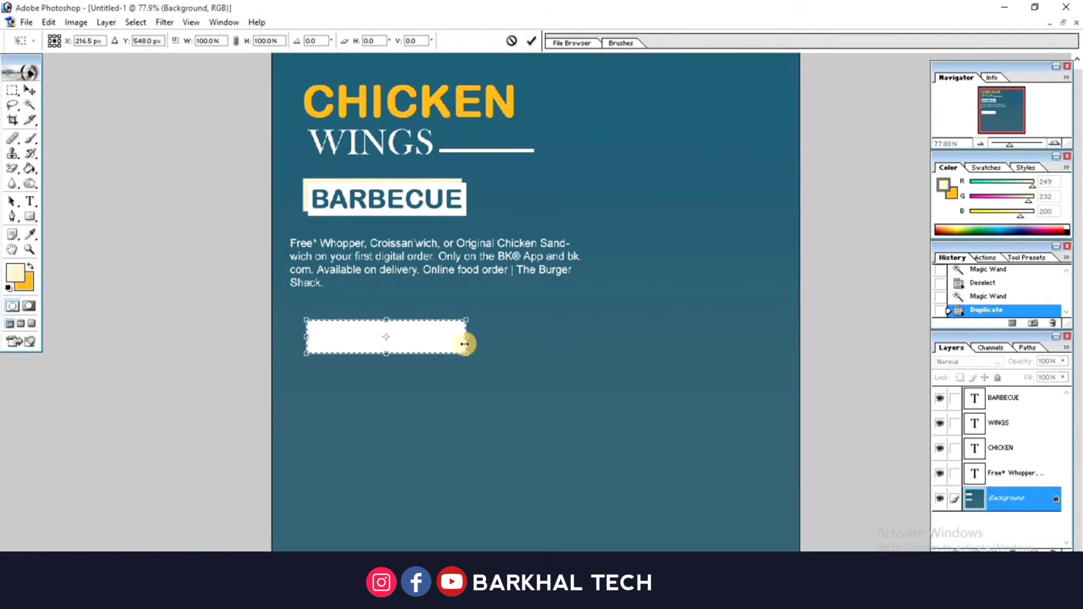
pyautogui.moveTo(465, 339); pyautogui.dragTo(414, 344)
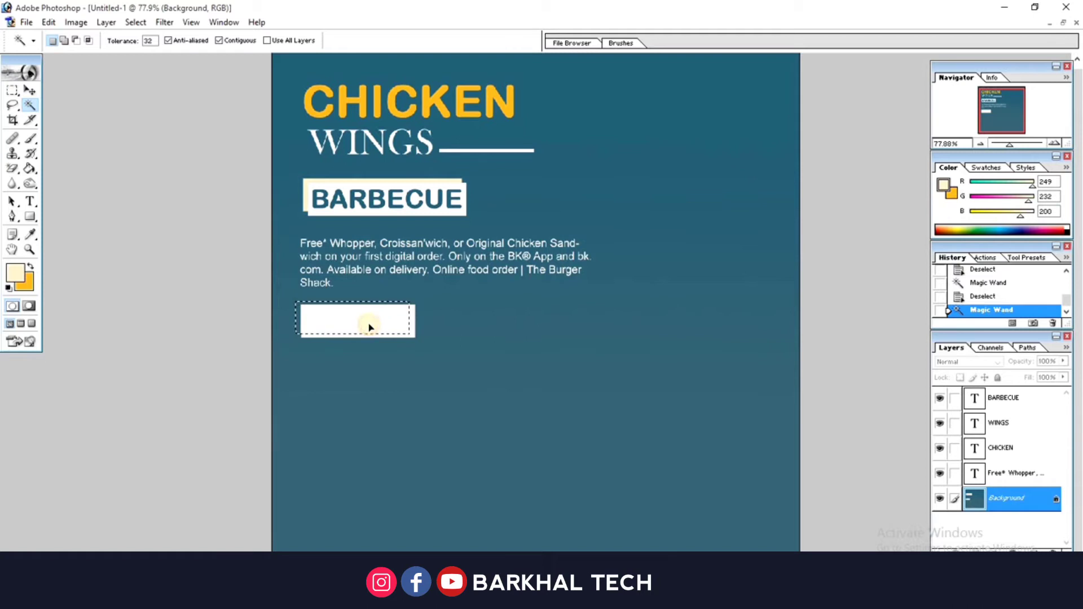
# Fill an offset strip along the copy's top-left edge with orange, then deselect
pyautogui.click(370, 326)
pyautogui.click(31, 266)
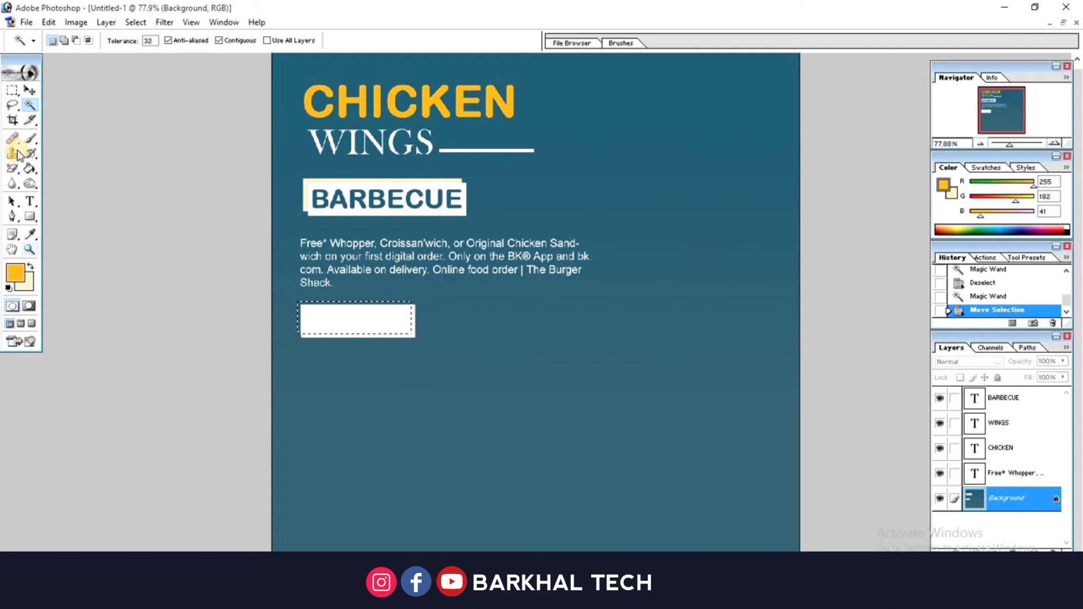
pyautogui.click(30, 169)
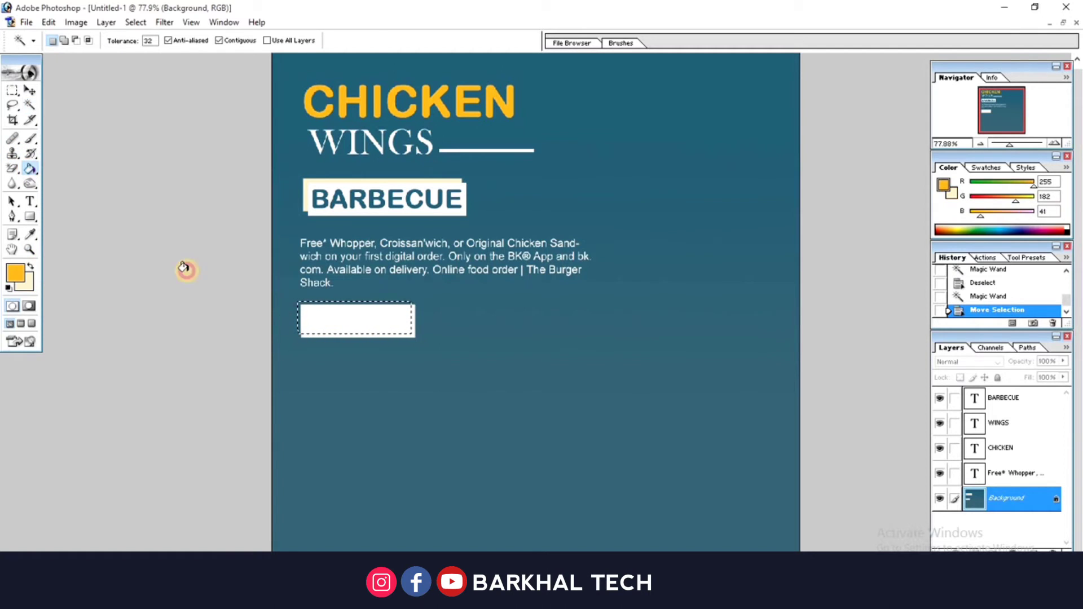
pyautogui.click(296, 307)
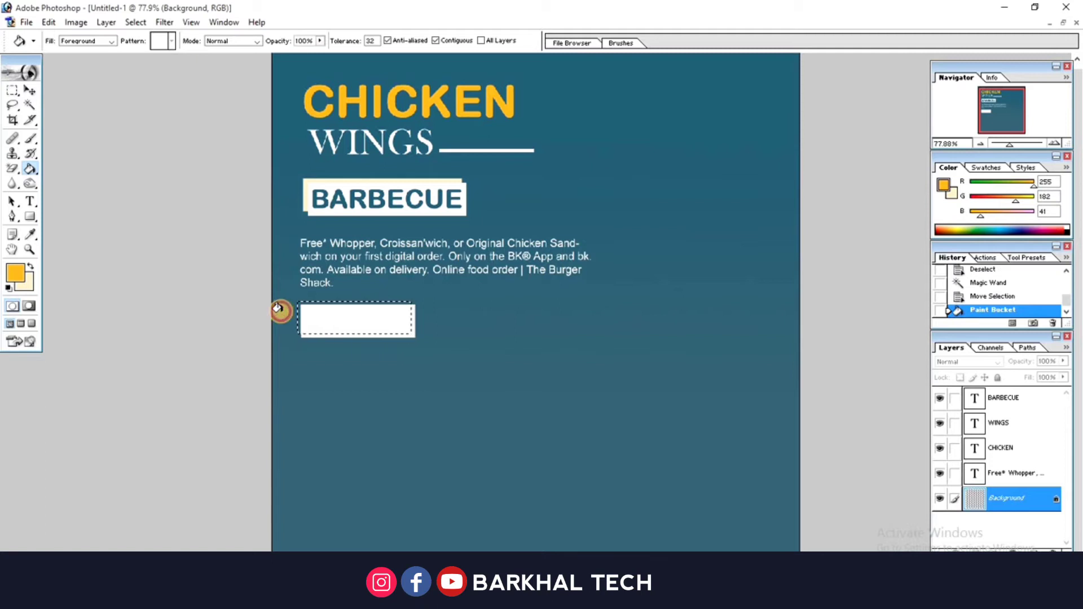
pyautogui.click(8, 90)
pyautogui.hotkey('ctrl', 'd')
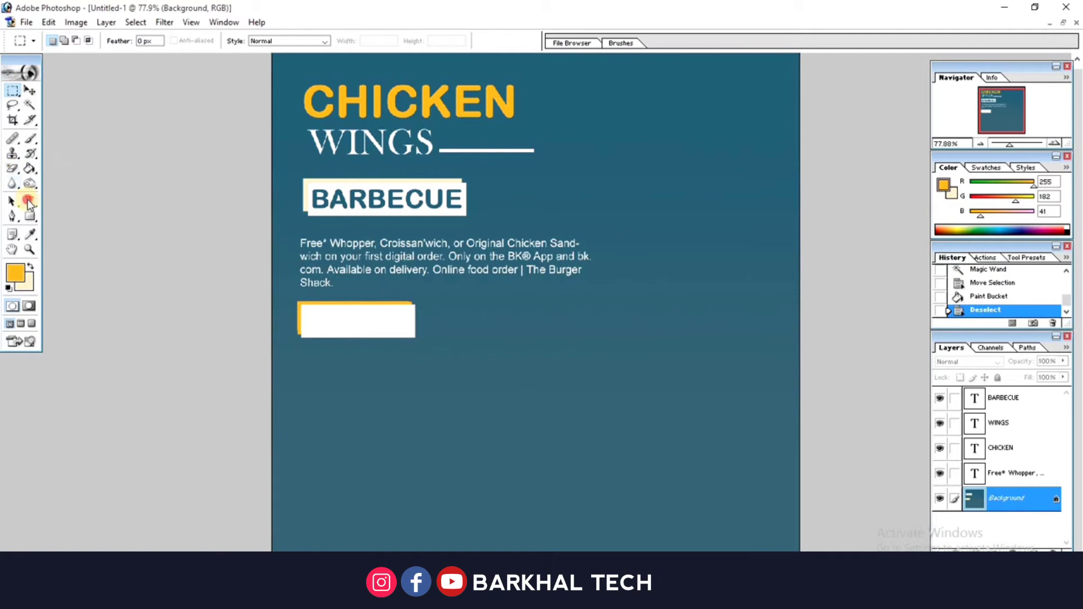
# Copy the BARBECUE text into the lower white box and retype it as ORDER NOW at 6 pt
pyautogui.click(28, 202)
pyautogui.rightClick(372, 204)
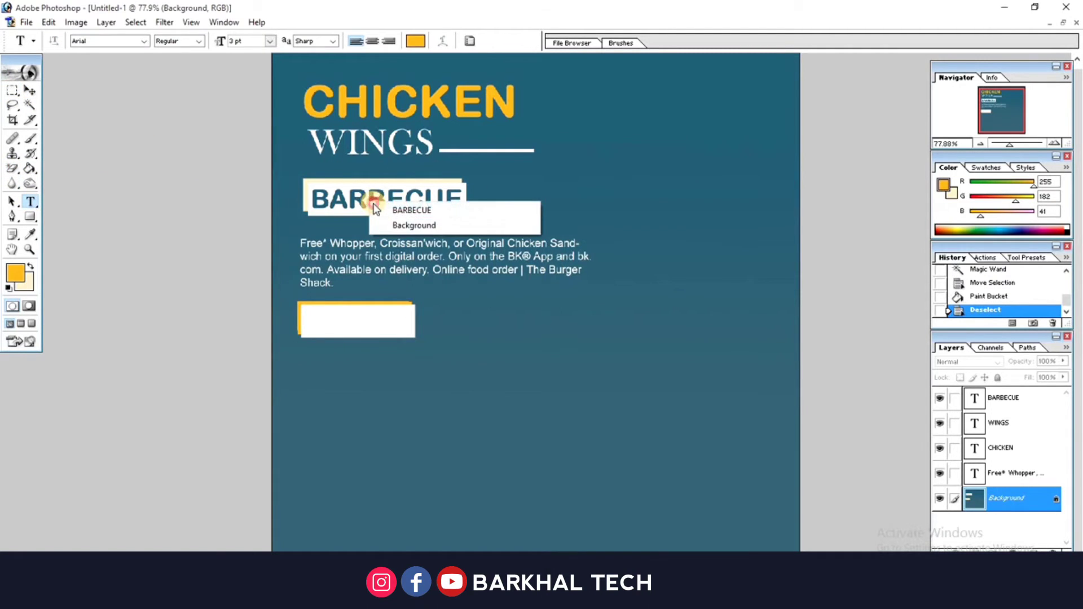
pyautogui.click(384, 210)
pyautogui.moveTo(372, 208); pyautogui.dragTo(367, 326)
pyautogui.doubleClick(383, 317)
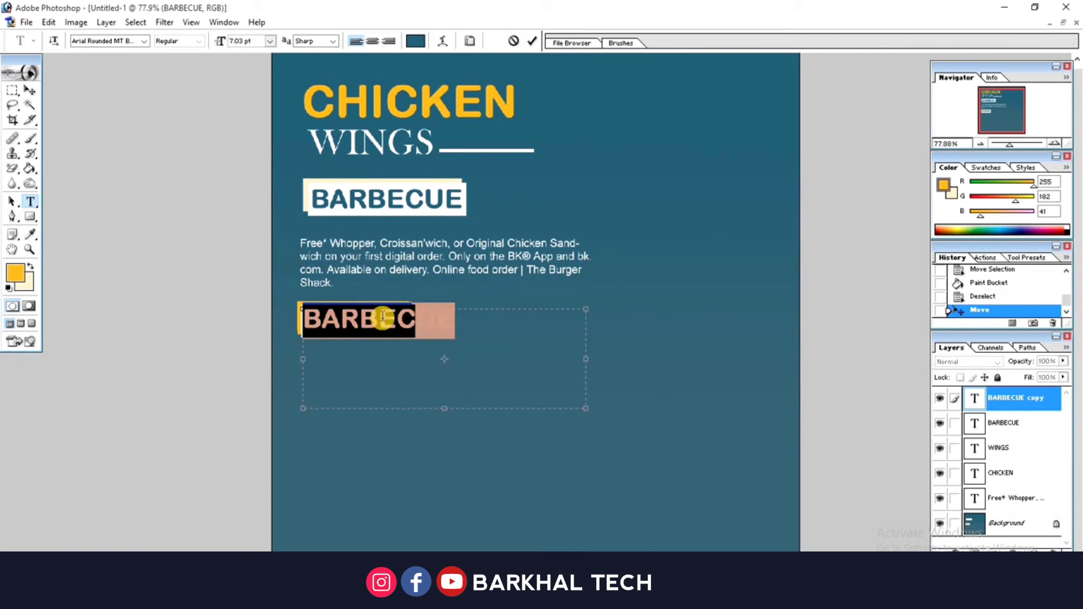
pyautogui.write('ORDER NOW')
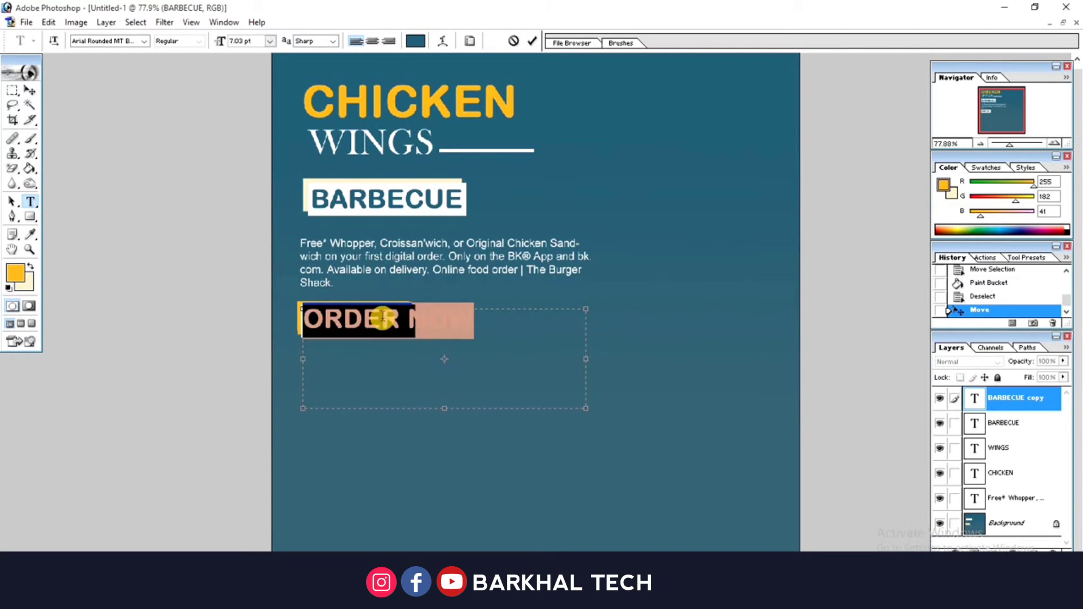
pyautogui.click(270, 40)
pyautogui.click(243, 75)
pyautogui.click(531, 40)
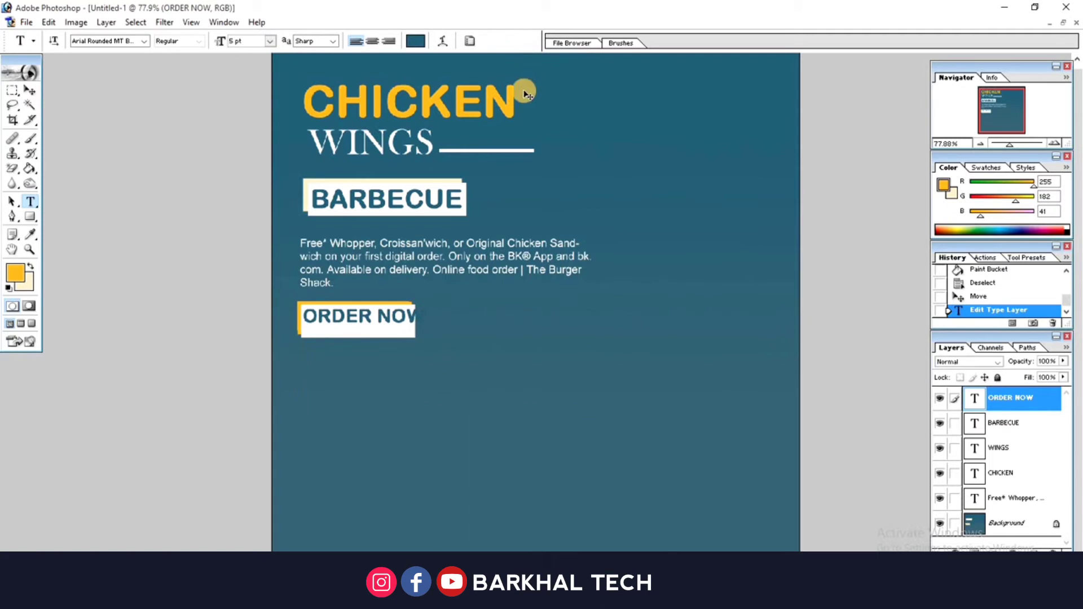
# Resize ORDER NOW narrower and taller to fit the box, then nudge it down
pyautogui.hotkey('ctrl', 't')
pyautogui.moveTo(581, 364); pyautogui.dragTo(559, 364)
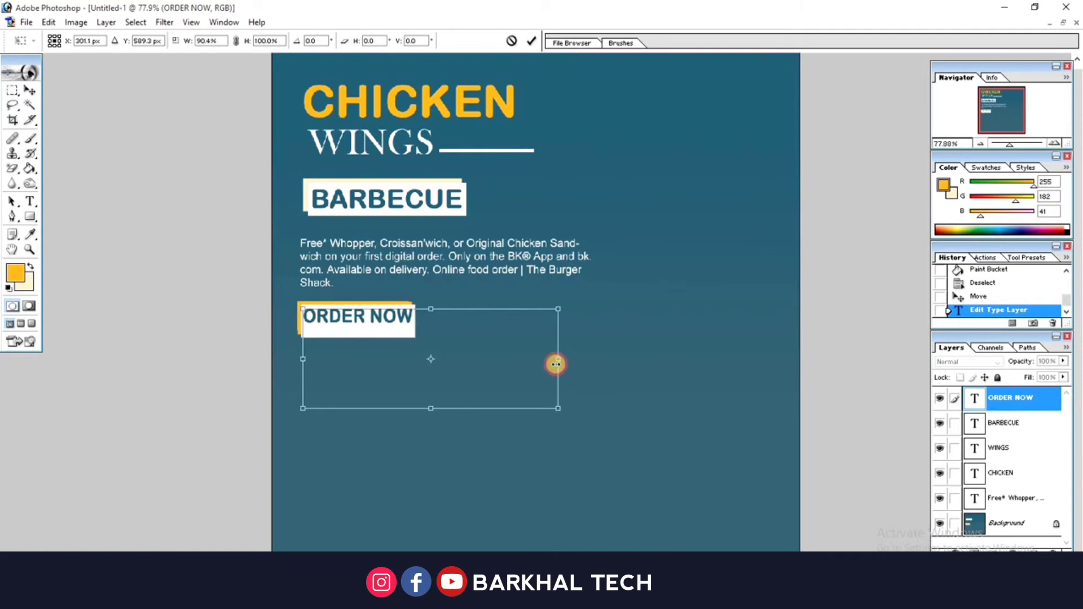
pyautogui.moveTo(418, 408)
pyautogui.mouseDown()
pyautogui.moveTo(418, 434)
pyautogui.moveTo(416, 426)
pyautogui.mouseUp()
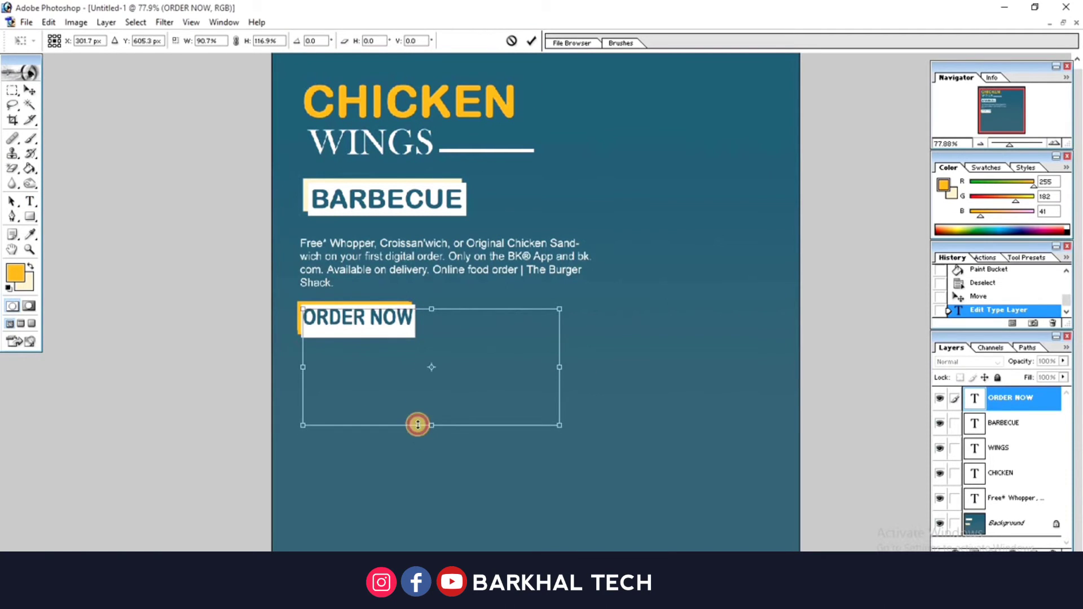
pyautogui.click(534, 41)
pyautogui.moveTo(383, 326); pyautogui.dragTo(384, 330)
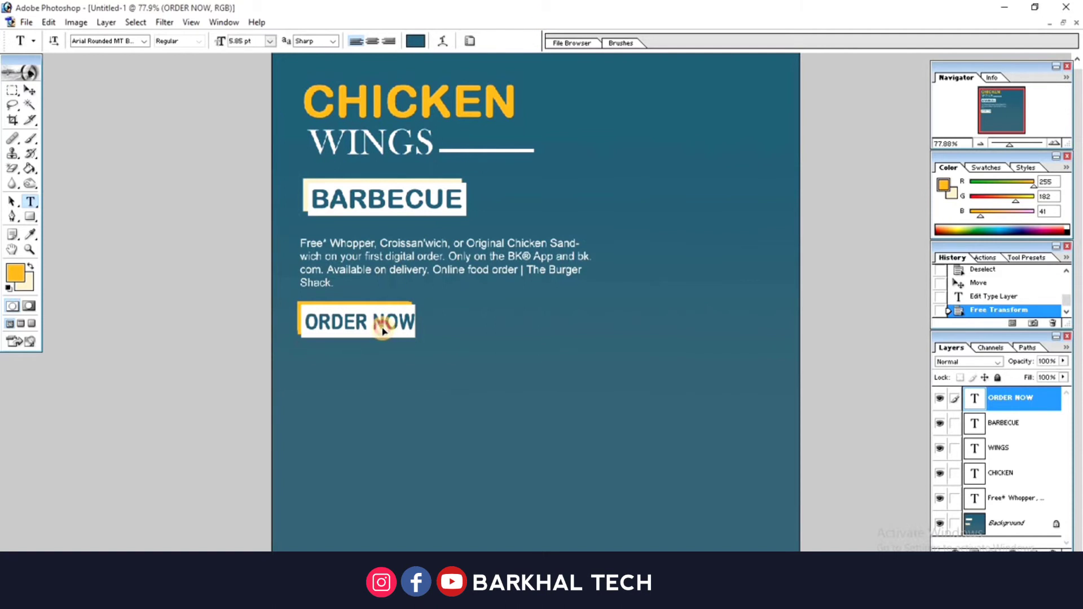
# Zoom in and fill the ORDER NOW box with a deeper orange
pyautogui.moveTo(1014, 145)
pyautogui.mouseDown()
pyautogui.moveTo(1024, 145)
pyautogui.moveTo(995, 117)
pyautogui.mouseUp()
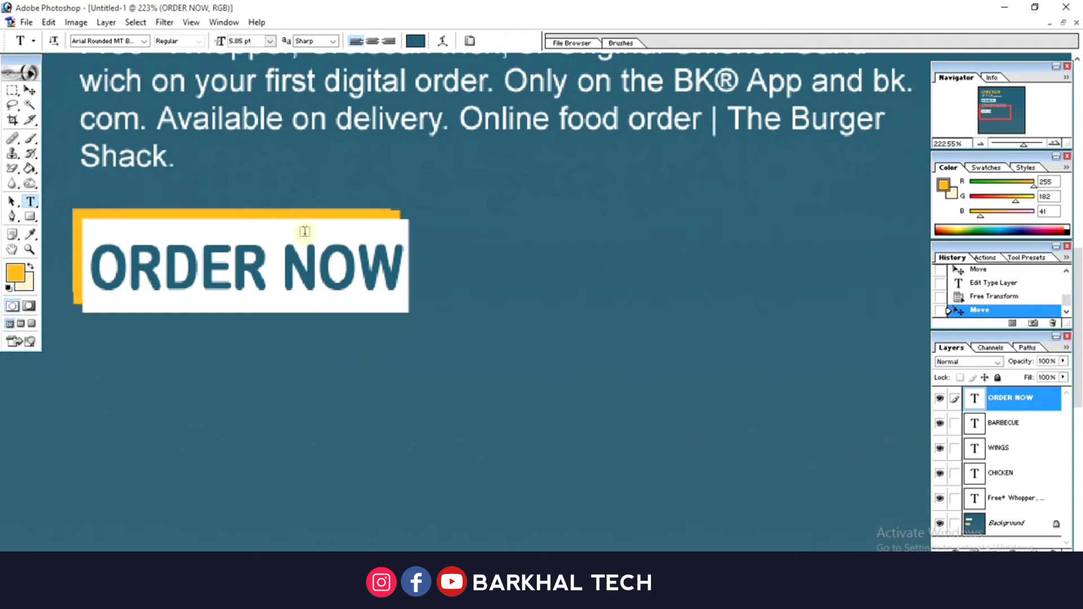
pyautogui.click(16, 276)
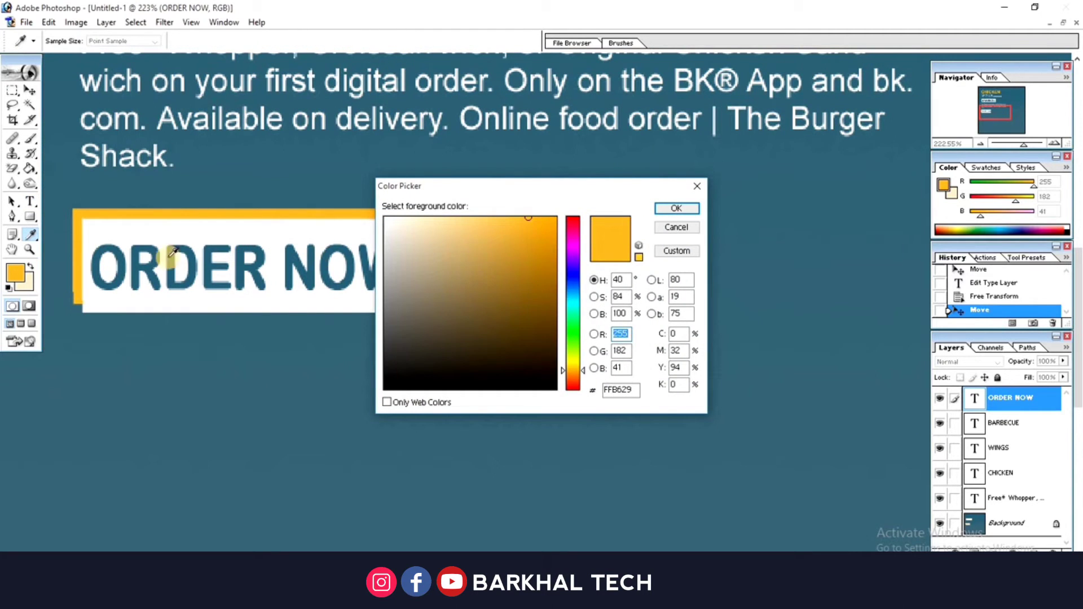
pyautogui.moveTo(543, 273); pyautogui.dragTo(558, 231)
pyautogui.click(576, 373)
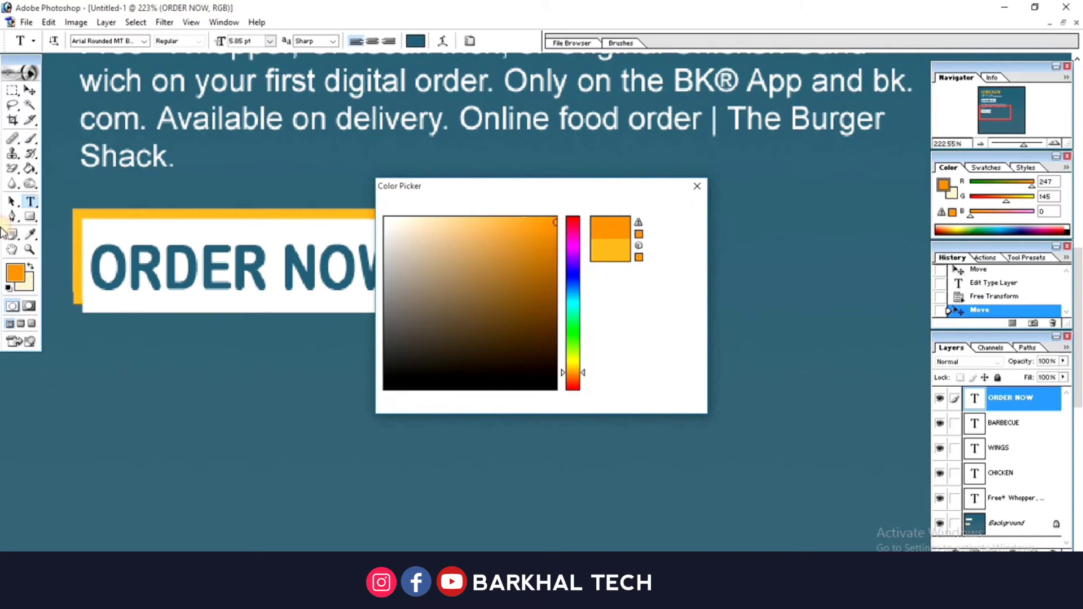
pyautogui.click(676, 209)
pyautogui.click(30, 168)
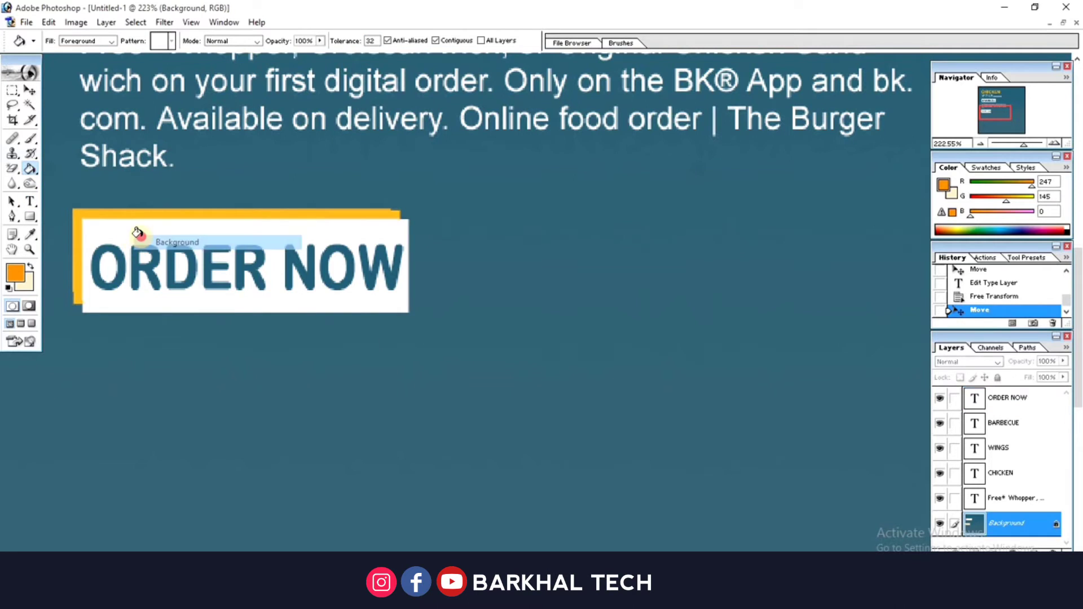
pyautogui.click(139, 243)
# Recolour the offset top edge strip behind the button pale yellow
pyautogui.click(32, 236)
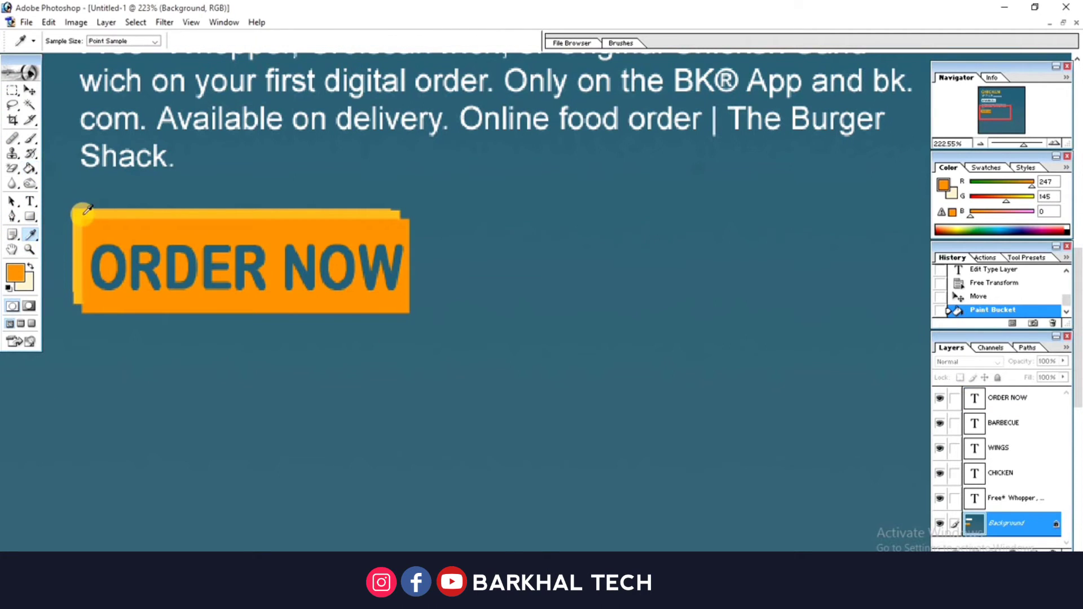
pyautogui.click(82, 213)
pyautogui.click(20, 281)
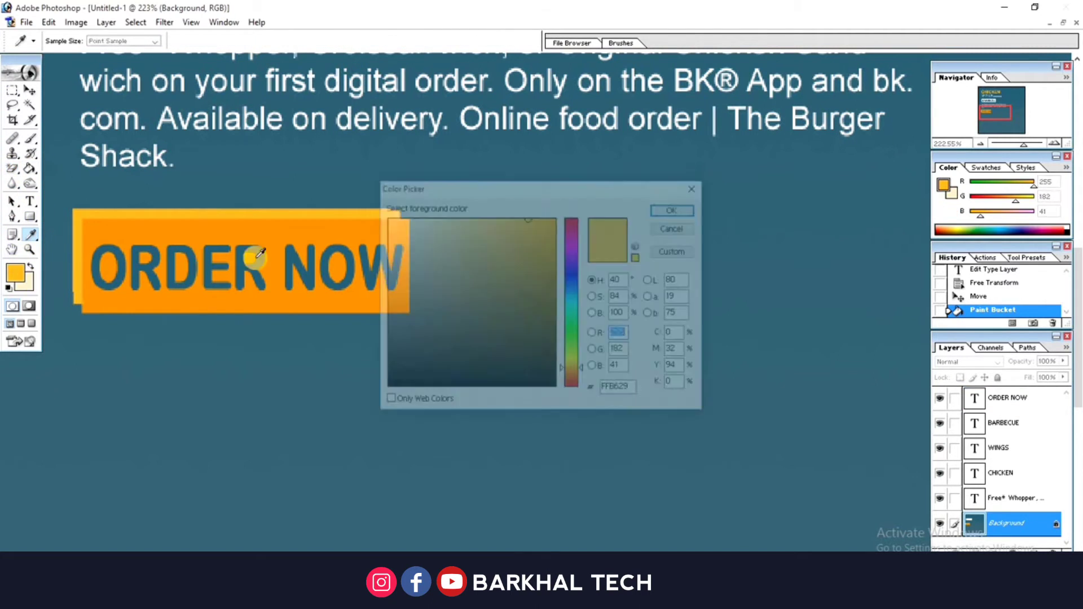
pyautogui.click(462, 220)
pyautogui.click(677, 209)
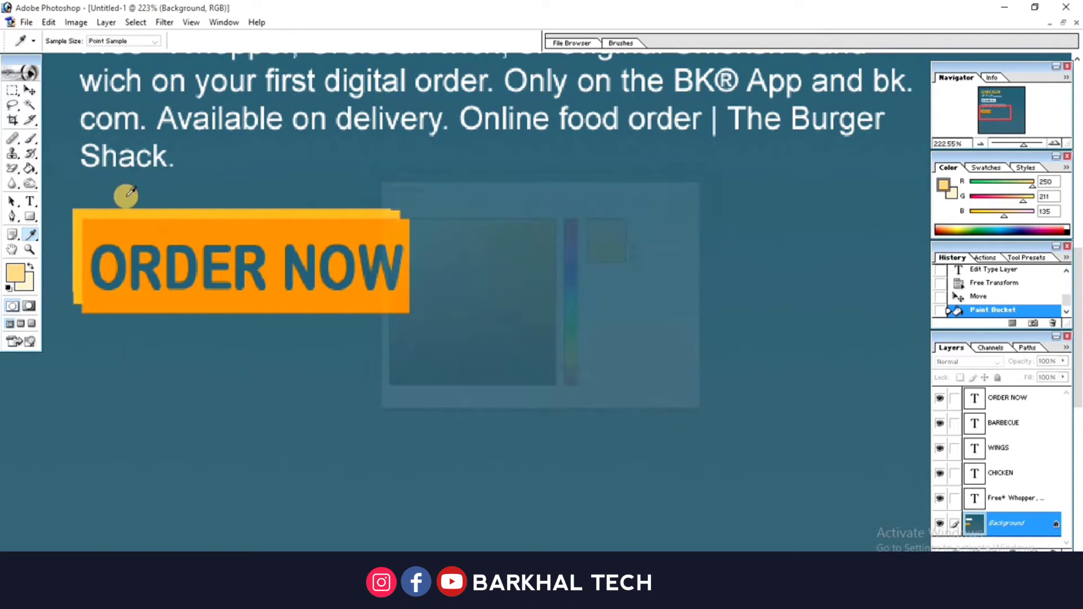
pyautogui.click(30, 168)
pyautogui.click(83, 209)
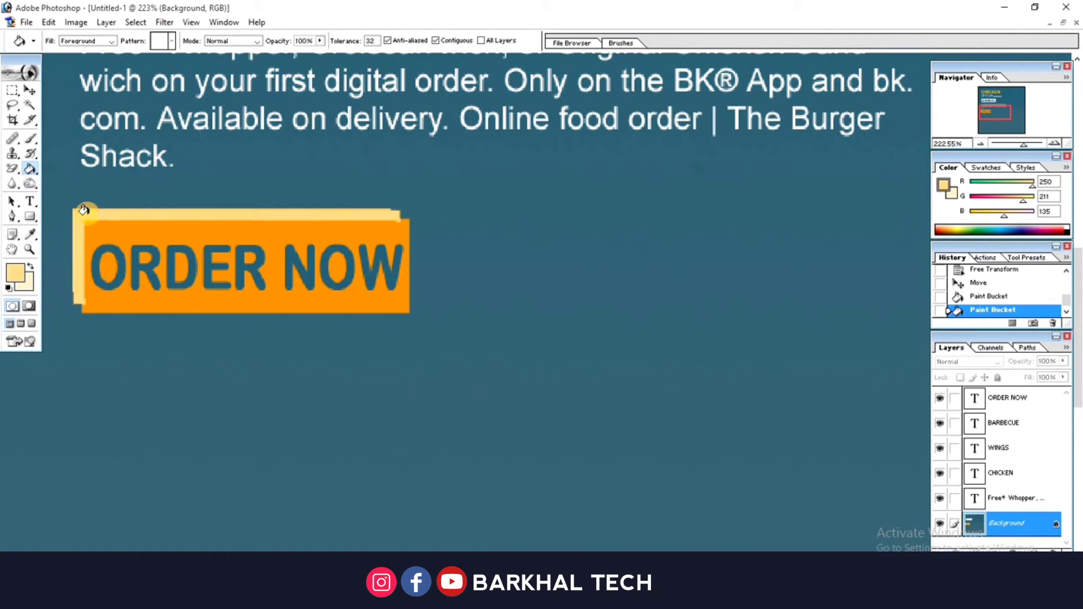
pyautogui.click(14, 90)
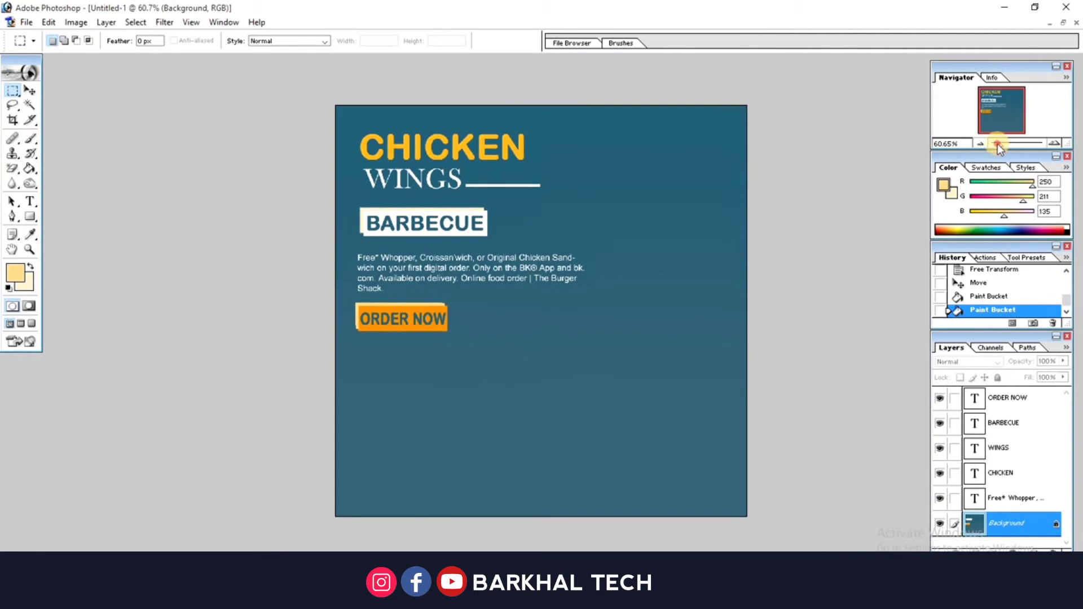
# Duplicate the CHICKEN title layer to the poster's top right
pyautogui.moveTo(1012, 146); pyautogui.dragTo(994, 145)
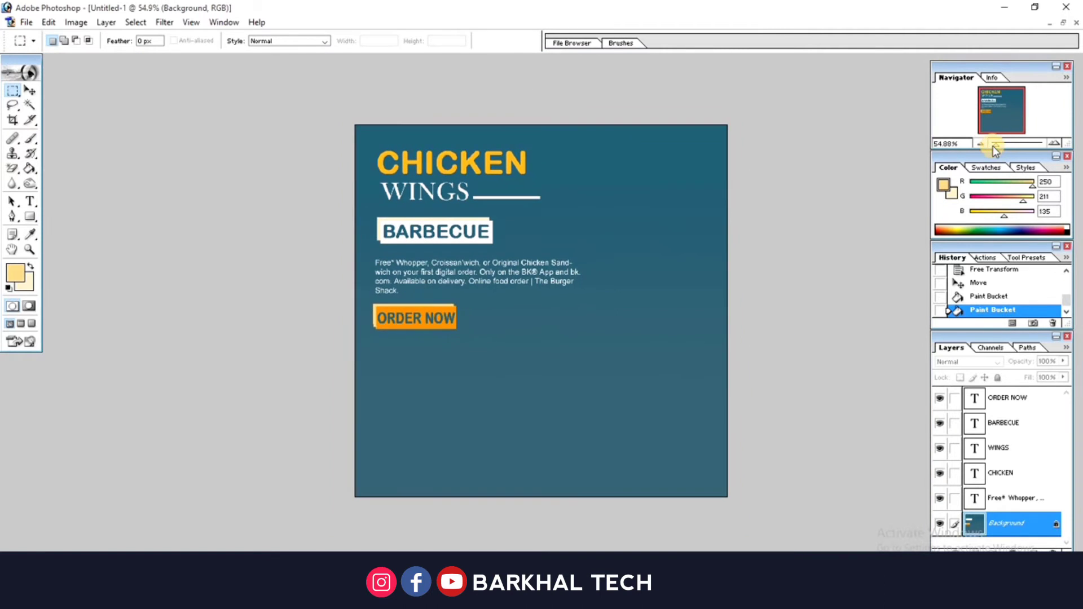
pyautogui.press('t')
pyautogui.click(30, 91)
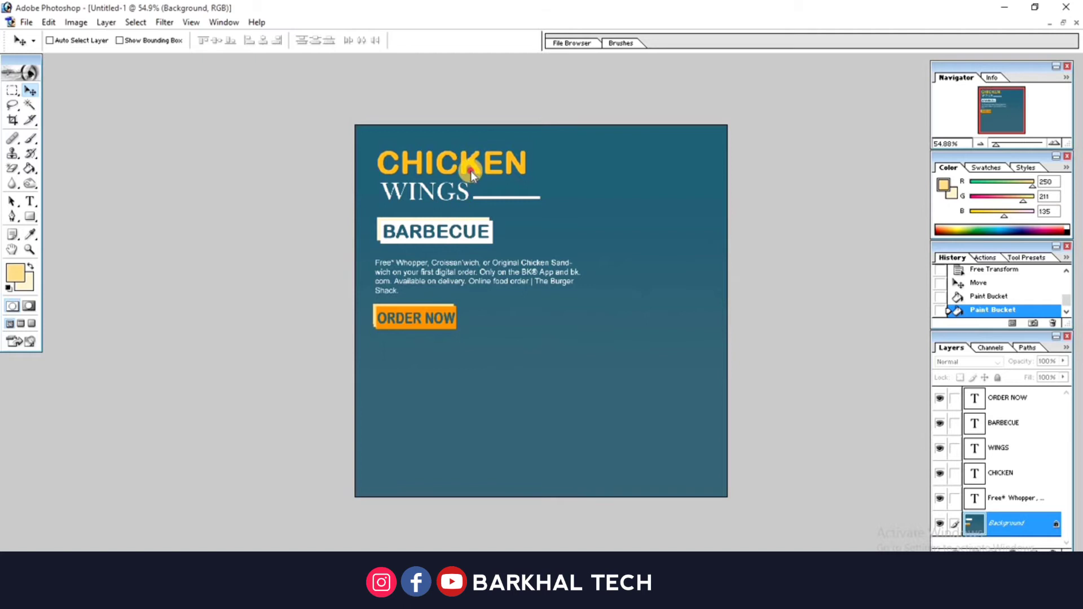
pyautogui.moveTo(471, 175); pyautogui.dragTo(660, 172)
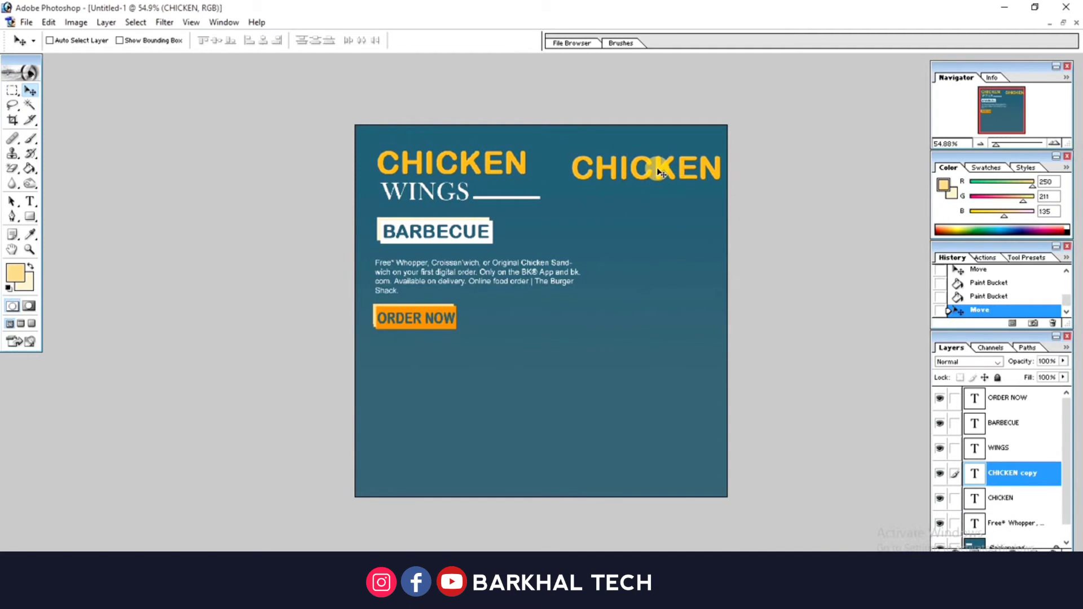
pyautogui.hotkey('ctrl', 'z')
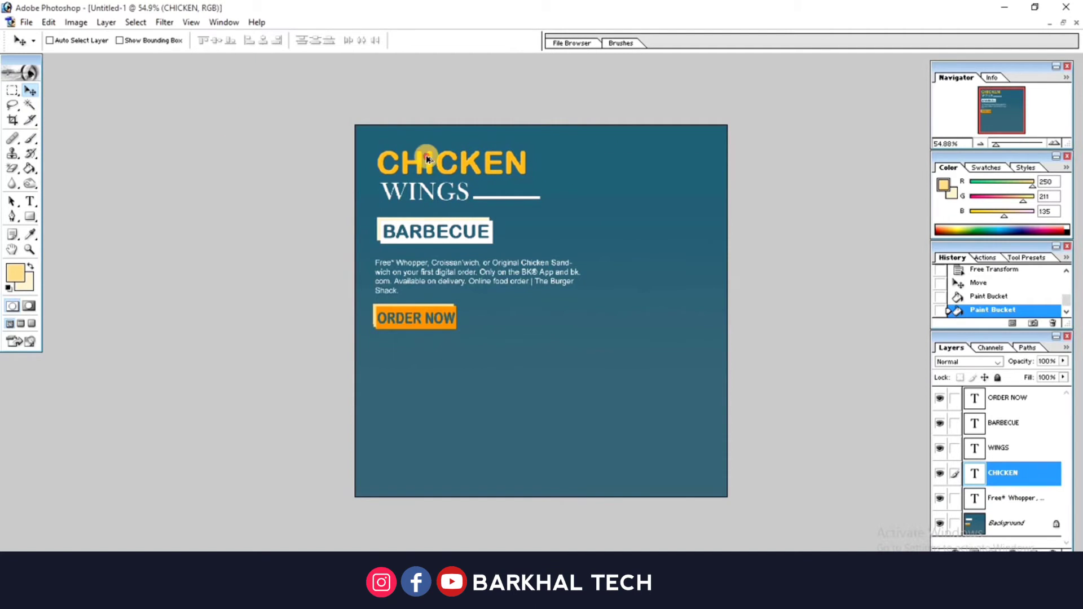
pyautogui.moveTo(427, 160); pyautogui.dragTo(614, 156)
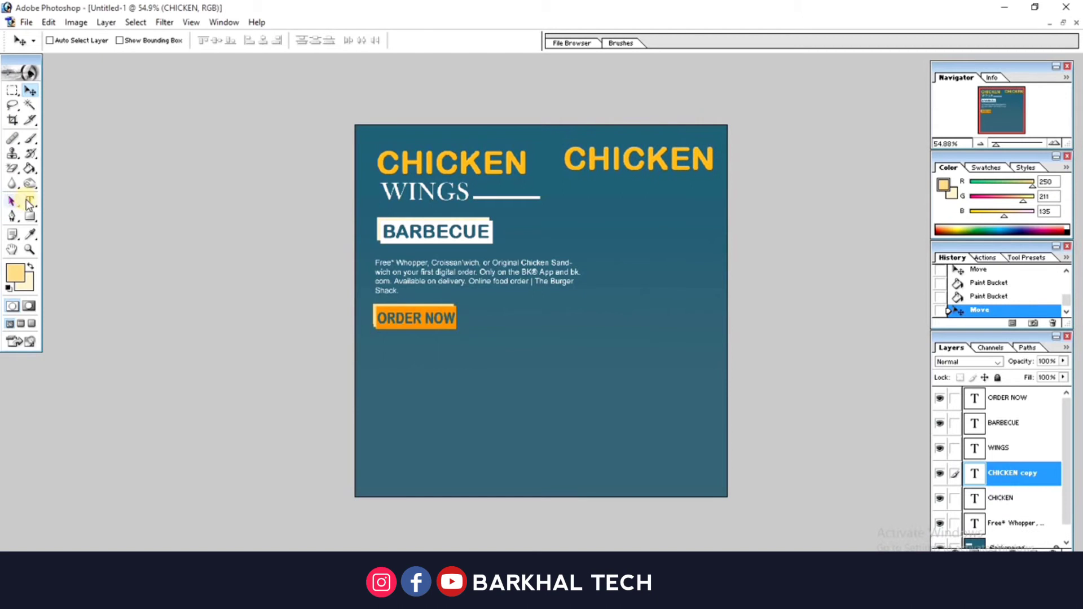
# Retype the duplicate as ONLY in white 8 pt and place it at the top right
pyautogui.click(29, 202)
pyautogui.click(626, 159)
pyautogui.hotkey('ctrl', 'a')
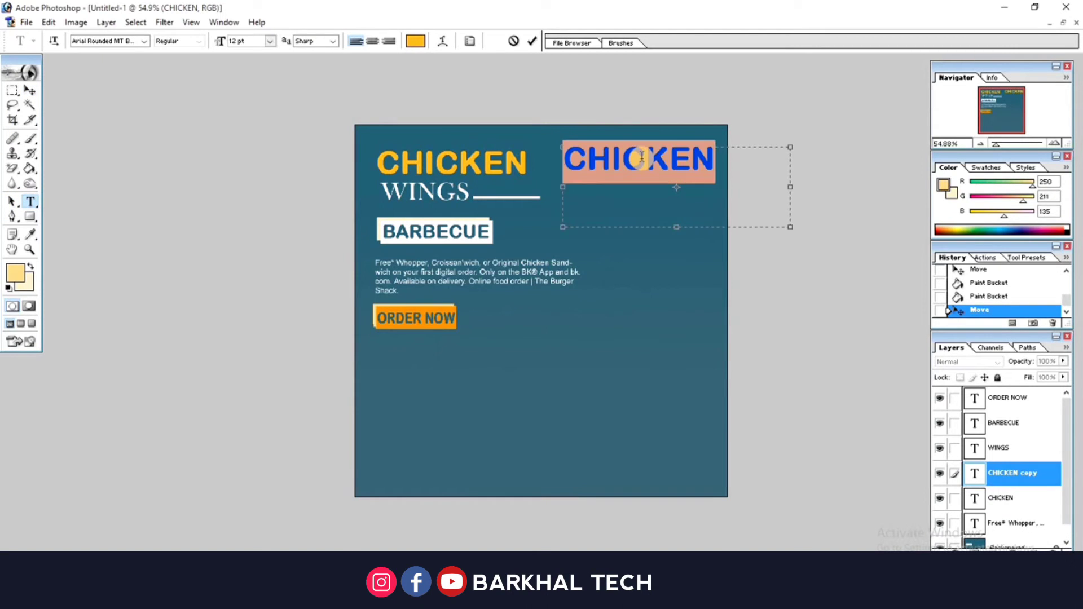
pyautogui.write('ONLY')
pyautogui.hotkey('ctrl', 'a')
pyautogui.click(269, 40)
pyautogui.click(262, 91)
pyautogui.click(416, 41)
pyautogui.click(384, 189)
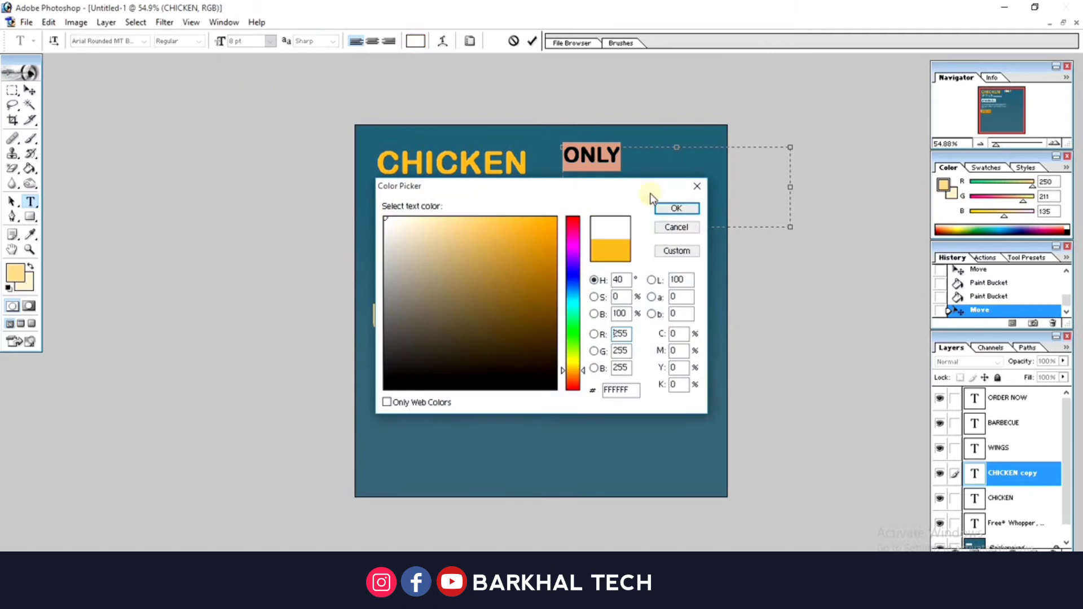
pyautogui.click(679, 204)
pyautogui.click(534, 41)
pyautogui.moveTo(592, 148)
pyautogui.mouseDown()
pyautogui.moveTo(644, 159)
pyautogui.moveTo(658, 186)
pyautogui.mouseUp()
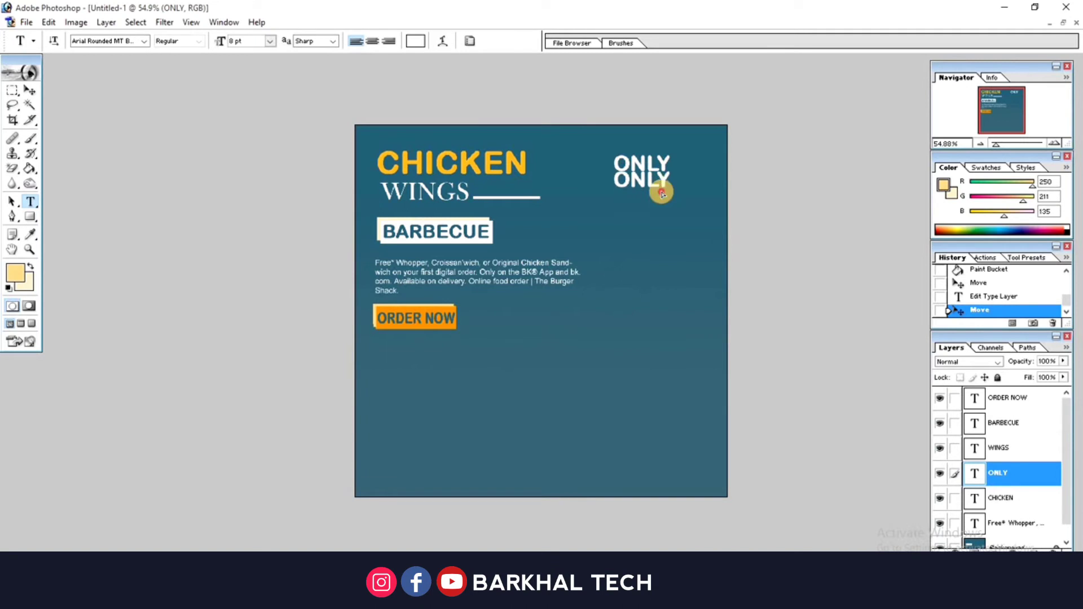
# Change the copied text to RS.400/- at 6 pt
pyautogui.doubleClick(660, 188)
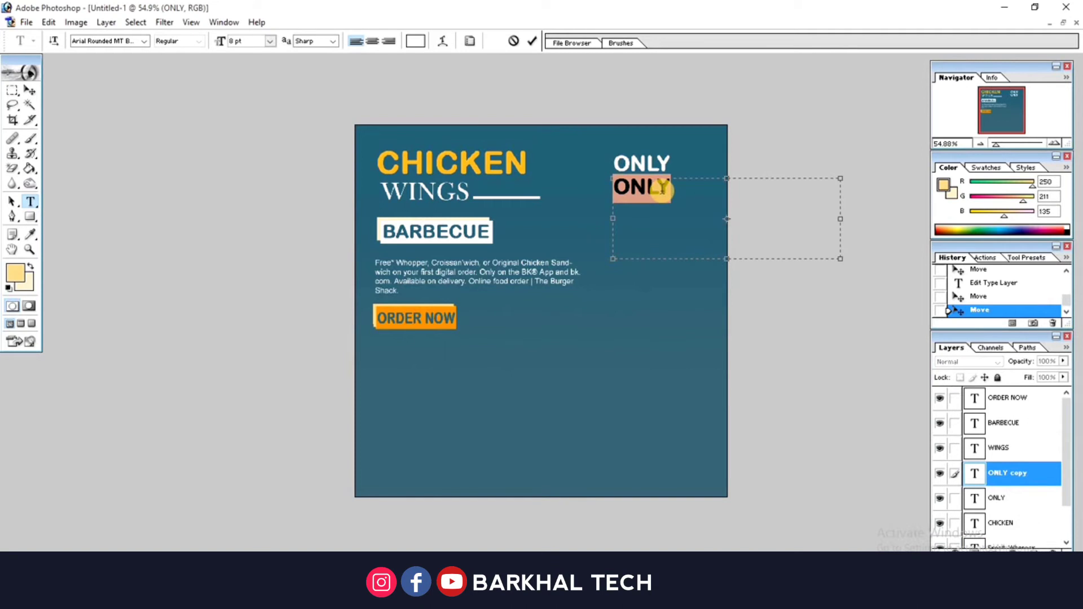
pyautogui.write('RS.400/-')
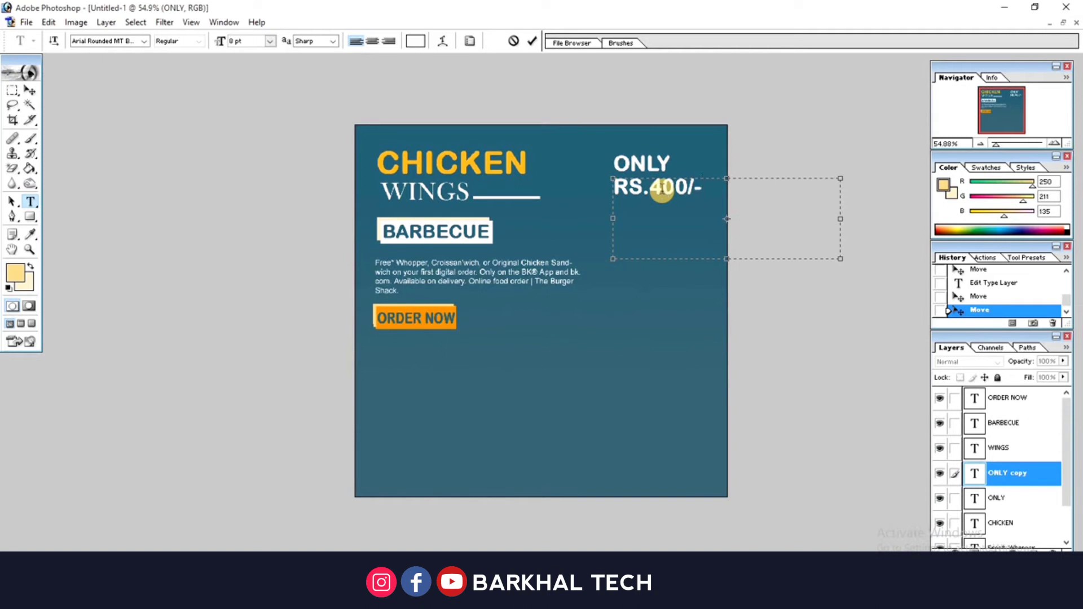
pyautogui.doubleClick(662, 190)
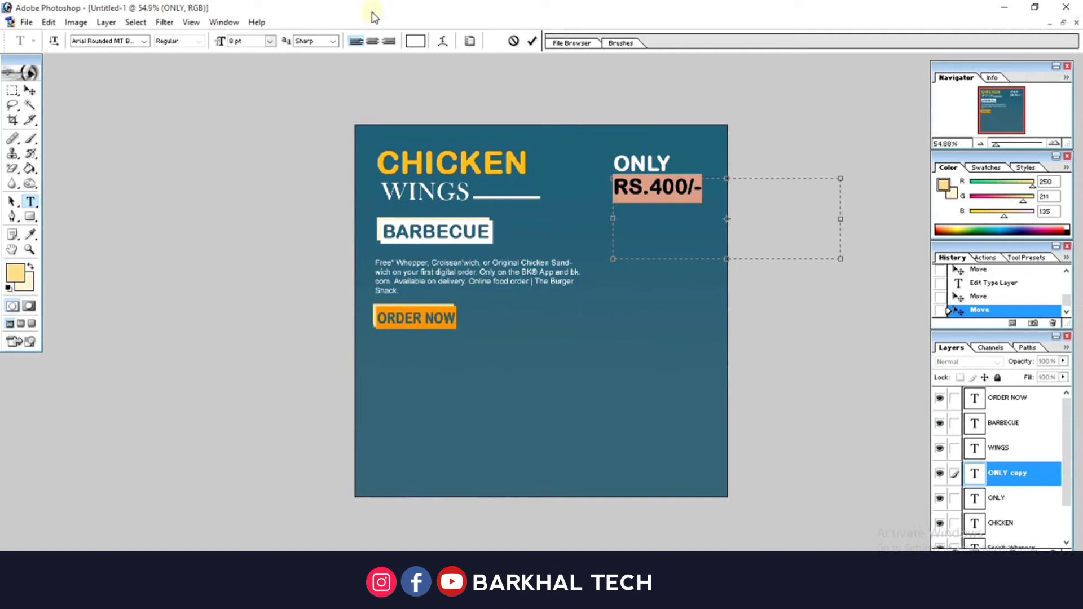
pyautogui.click(271, 40)
pyautogui.click(259, 76)
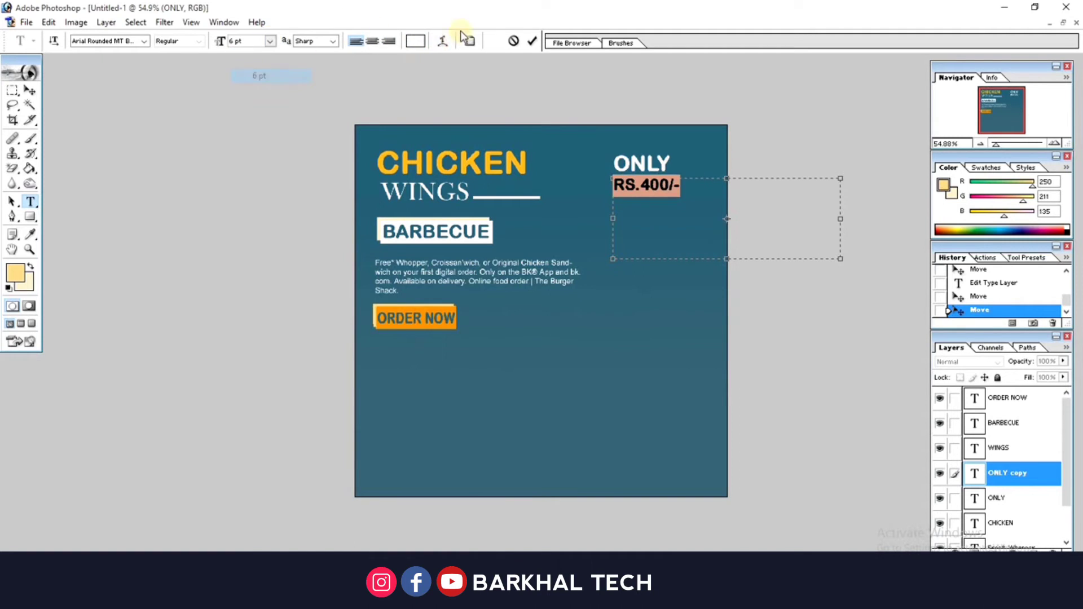
pyautogui.click(532, 42)
# Align RS.400/- under ONLY, then copy the white line as a shortened vertical divider rotated 90° CW
pyautogui.moveTo(659, 185); pyautogui.dragTo(660, 185)
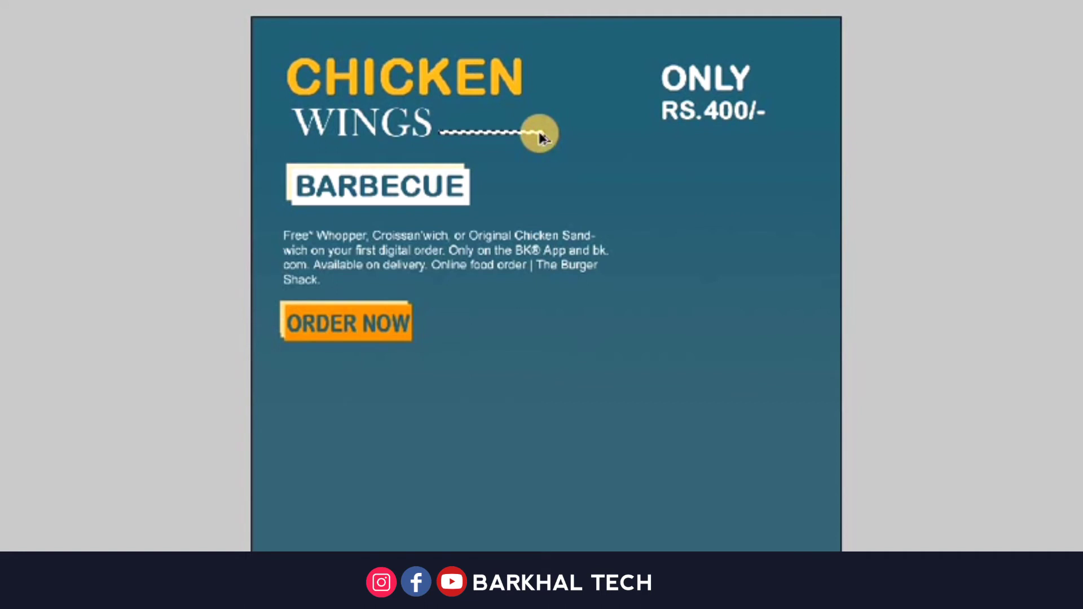
pyautogui.moveTo(536, 134); pyautogui.dragTo(615, 102)
pyautogui.hotkey('ctrl', 't')
pyautogui.rightClick(635, 182)
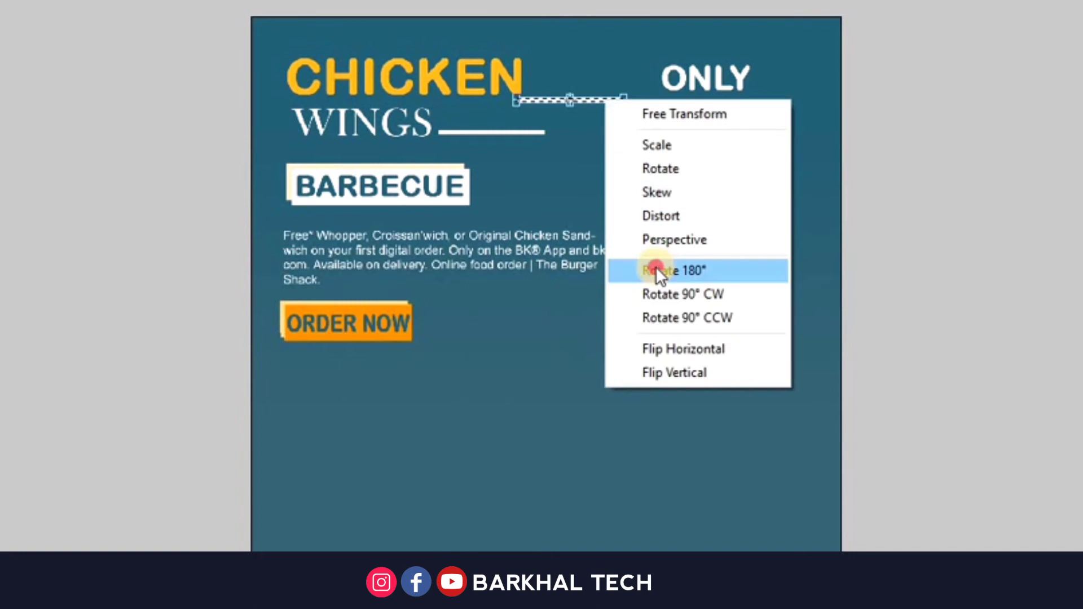
pyautogui.click(665, 288)
pyautogui.moveTo(568, 28); pyautogui.dragTo(572, 89)
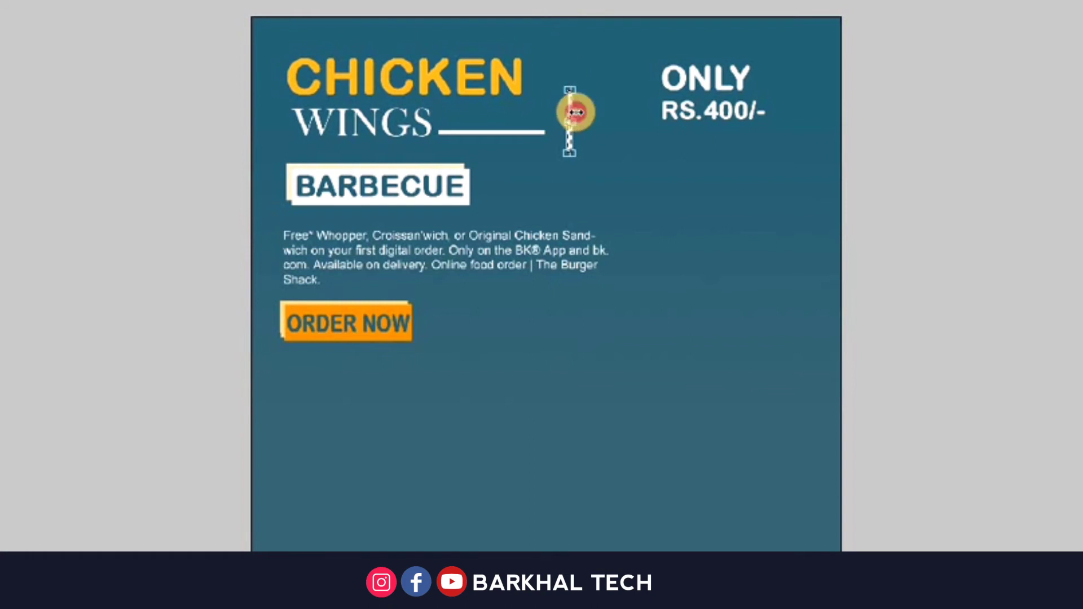
pyautogui.doubleClick(575, 120)
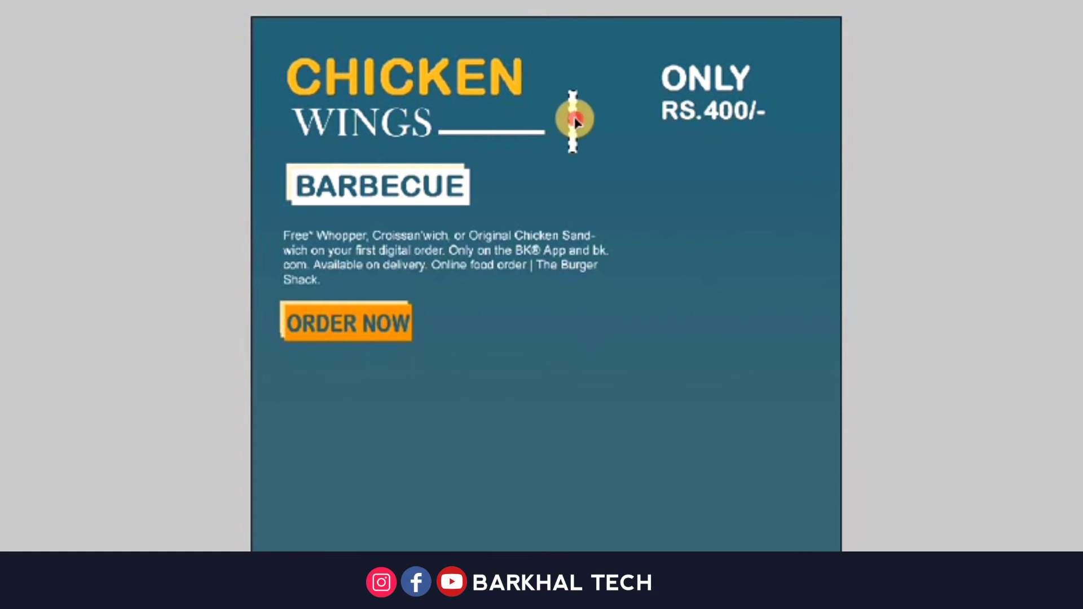
pyautogui.moveTo(599, 99); pyautogui.dragTo(603, 99)
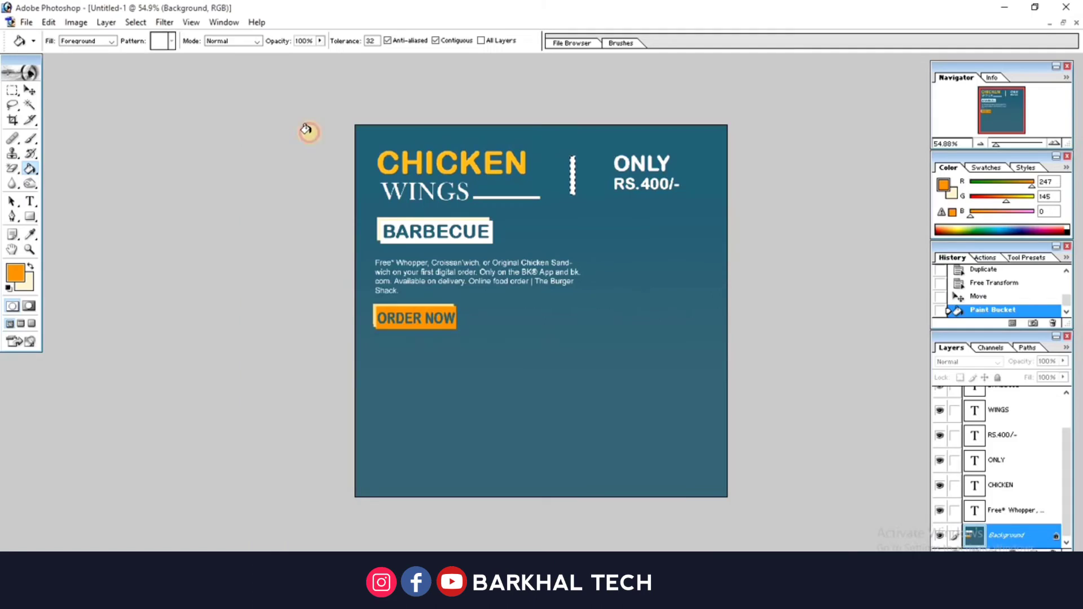
pyautogui.press('m')
pyautogui.hotkey('ctrl', 'd')
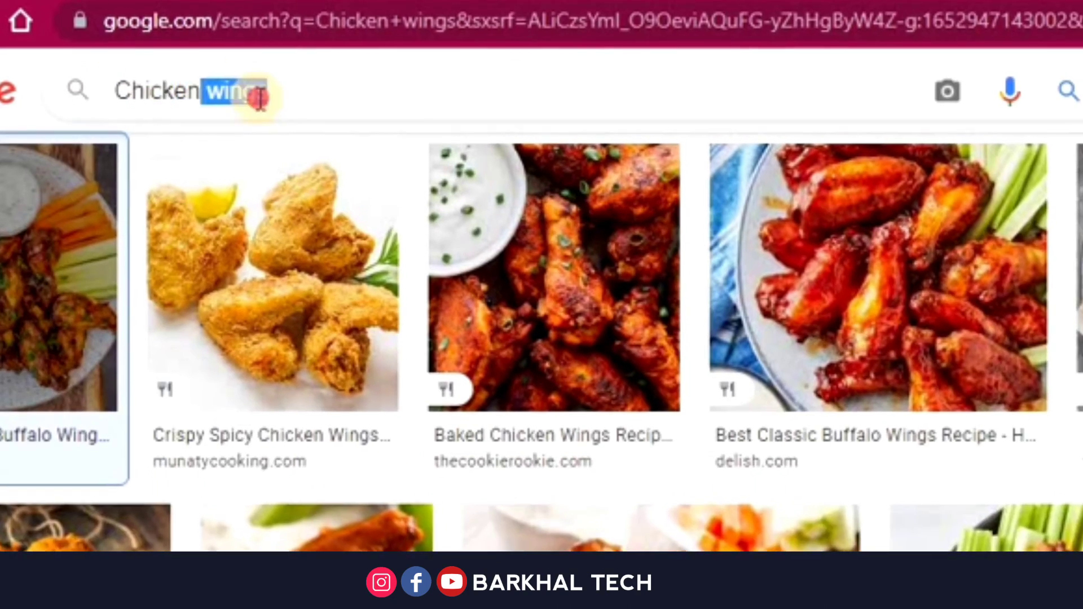
# Select the 'Chicken wings' search text in Google Images, then return to the Photoshop poster
pyautogui.moveTo(199, 71); pyautogui.dragTo(137, 68)
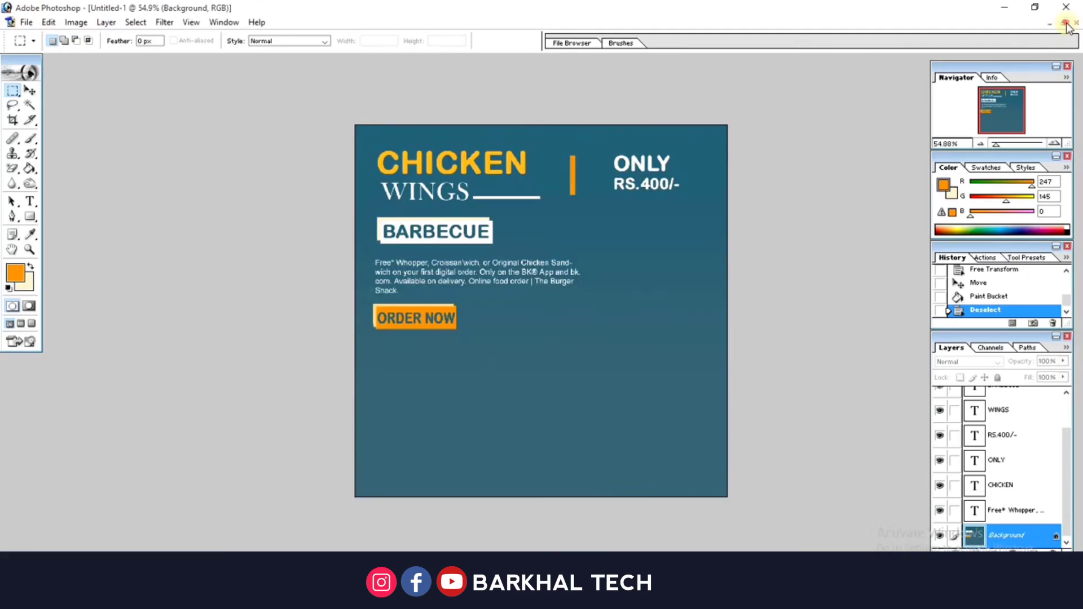
pyautogui.click(1066, 24)
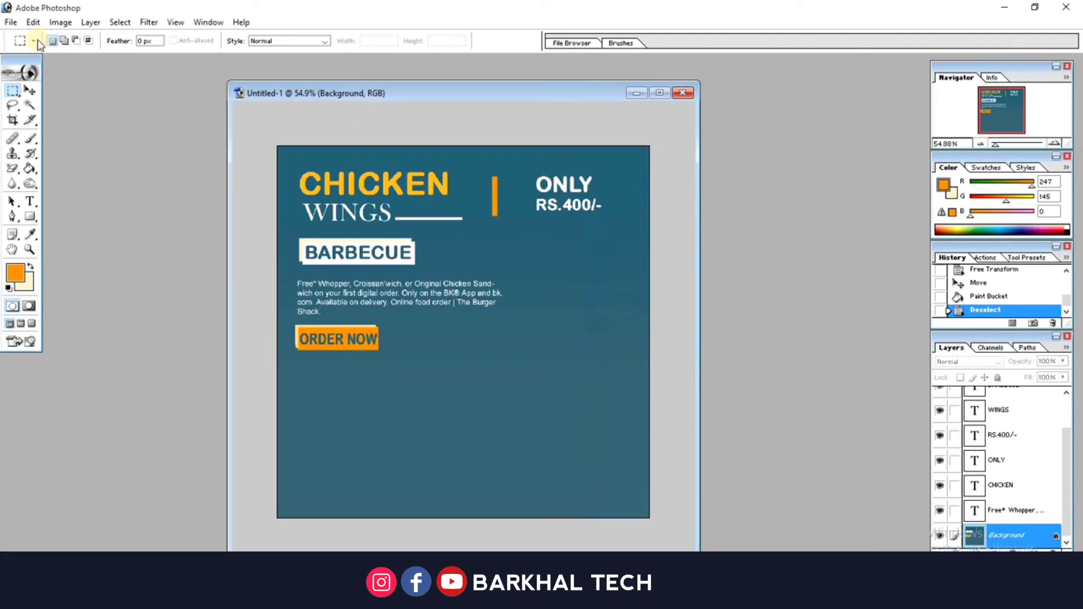
# Create a new 1000 × 1000 px document
pyautogui.click(11, 23)
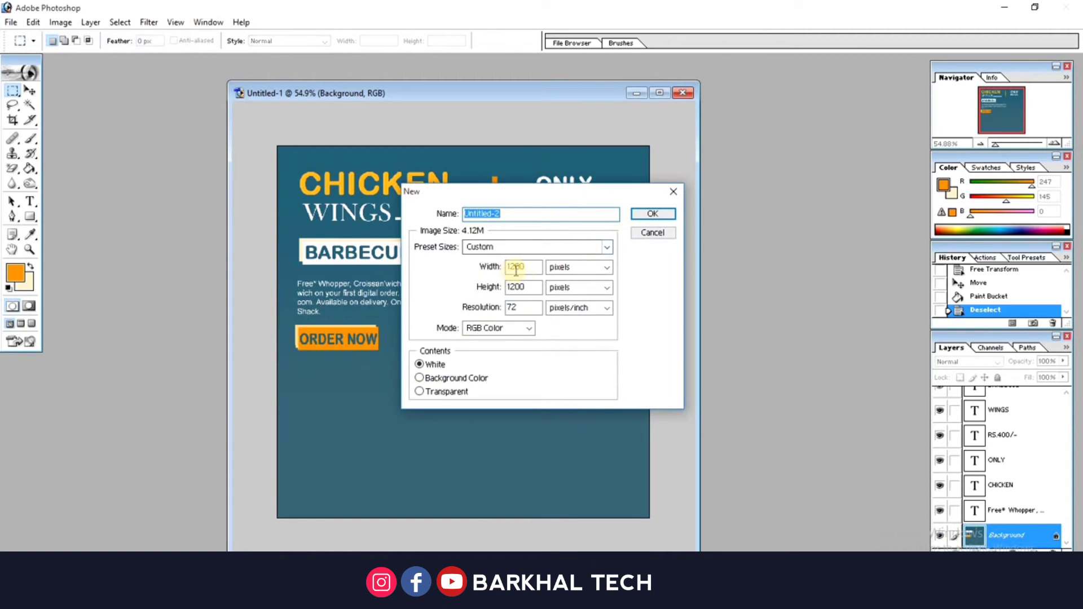
pyautogui.doubleClick(522, 268)
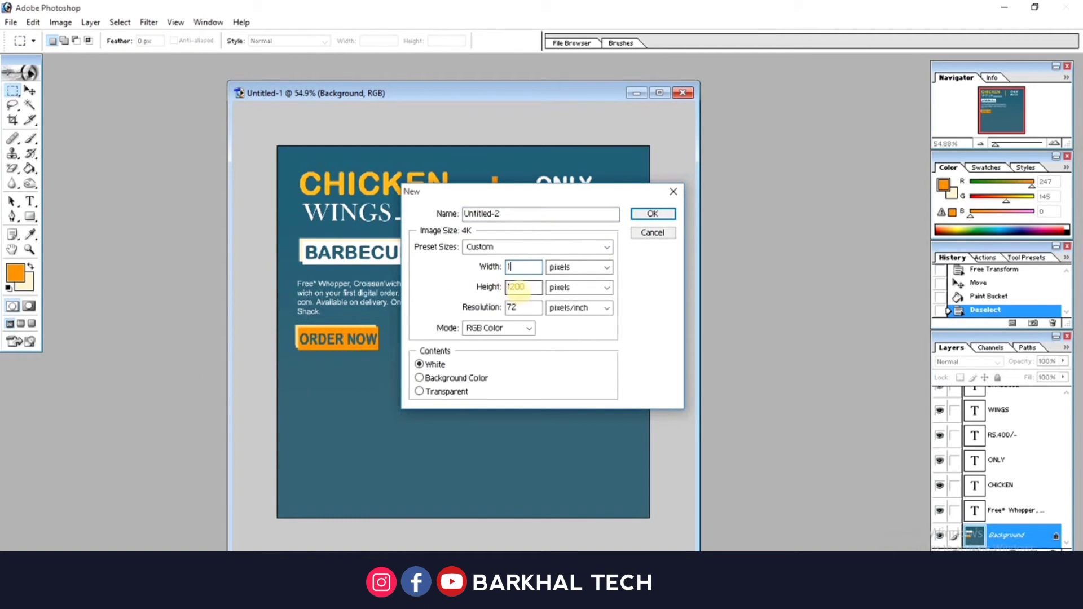
pyautogui.write('000')
pyautogui.doubleClick(528, 287)
pyautogui.write('1')
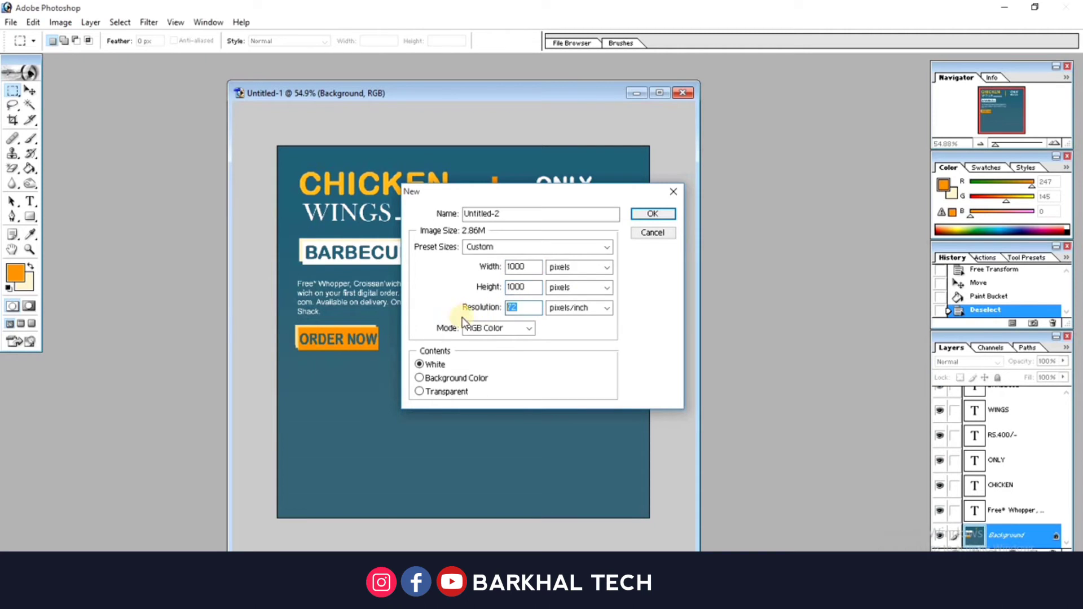
pyautogui.write('500')
pyautogui.click(651, 214)
# Paste the chicken wings photo, scale it down and centre it on the canvas
pyautogui.hotkey('ctrl', 'v')
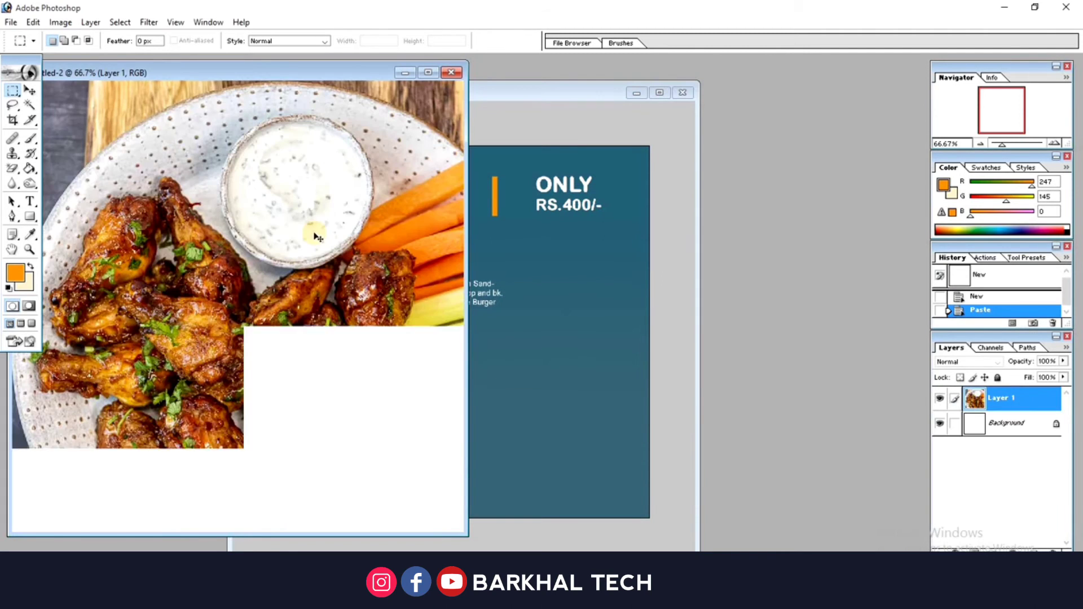
pyautogui.click(426, 74)
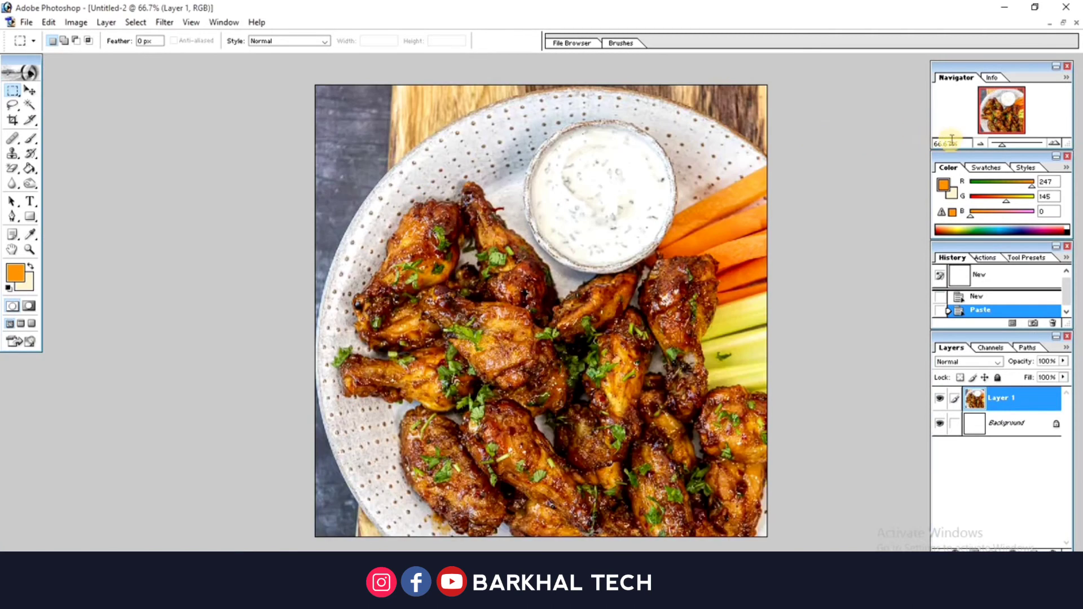
pyautogui.click(980, 144)
pyautogui.click(980, 144)
pyautogui.hotkey('ctrl', 't')
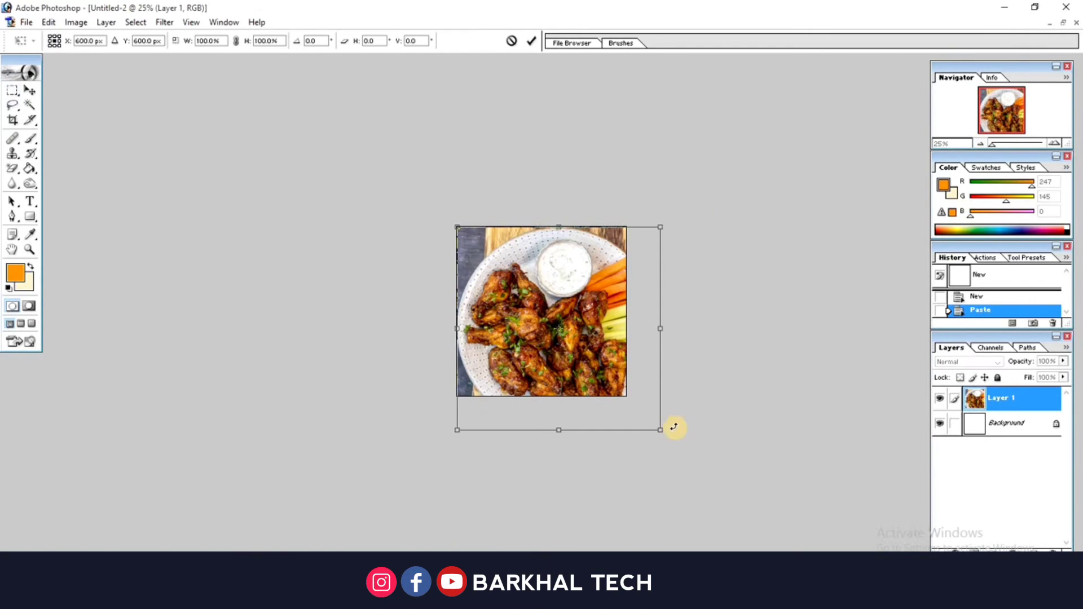
pyautogui.moveTo(661, 429); pyautogui.dragTo(607, 376)
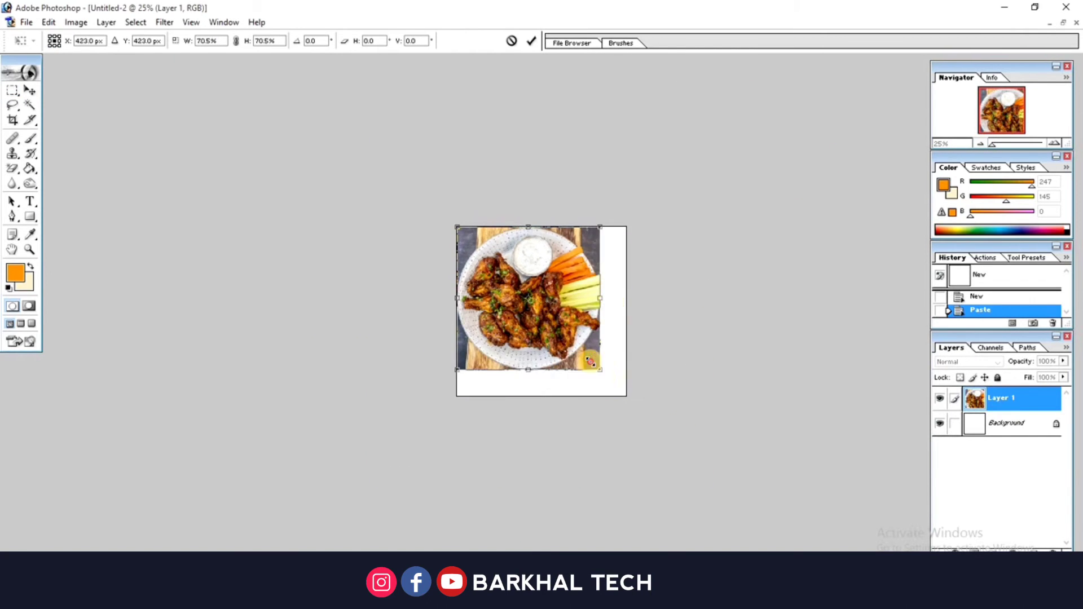
pyautogui.click(531, 40)
pyautogui.moveTo(536, 265); pyautogui.dragTo(546, 272)
# Draw an elliptical selection around the round plate of wings
pyautogui.moveTo(13, 90); pyautogui.dragTo(41, 113)
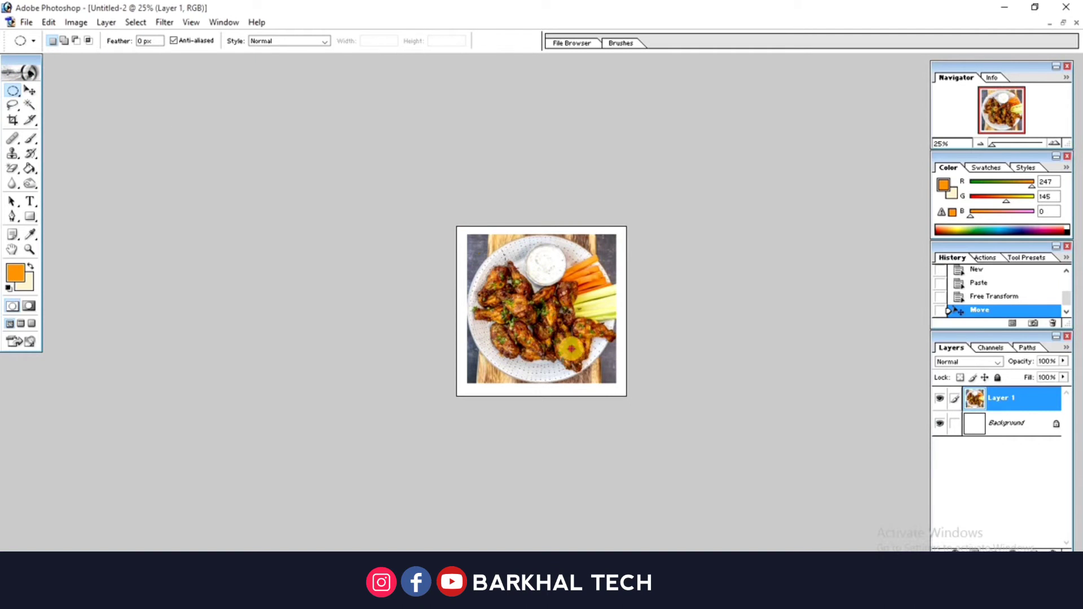
pyautogui.moveTo(609, 375); pyautogui.dragTo(609, 374)
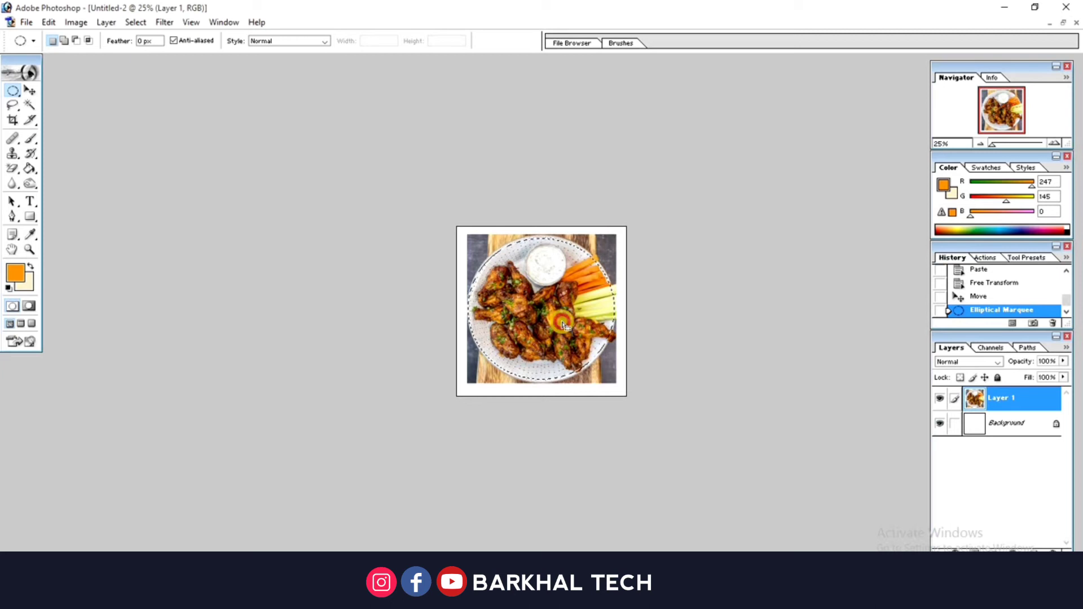
pyautogui.moveTo(561, 322); pyautogui.dragTo(563, 325)
pyautogui.click(1063, 22)
# Move the selected plate into the poster and shrink it into the bottom-left corner
pyautogui.moveTo(281, 296); pyautogui.dragTo(558, 396)
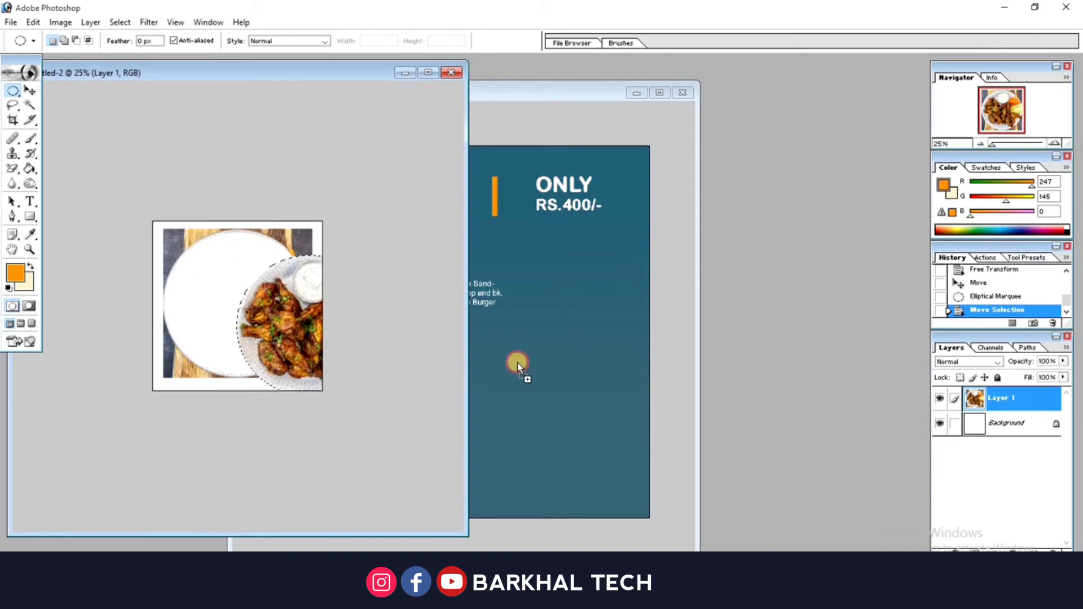
pyautogui.moveTo(496, 367); pyautogui.dragTo(513, 404)
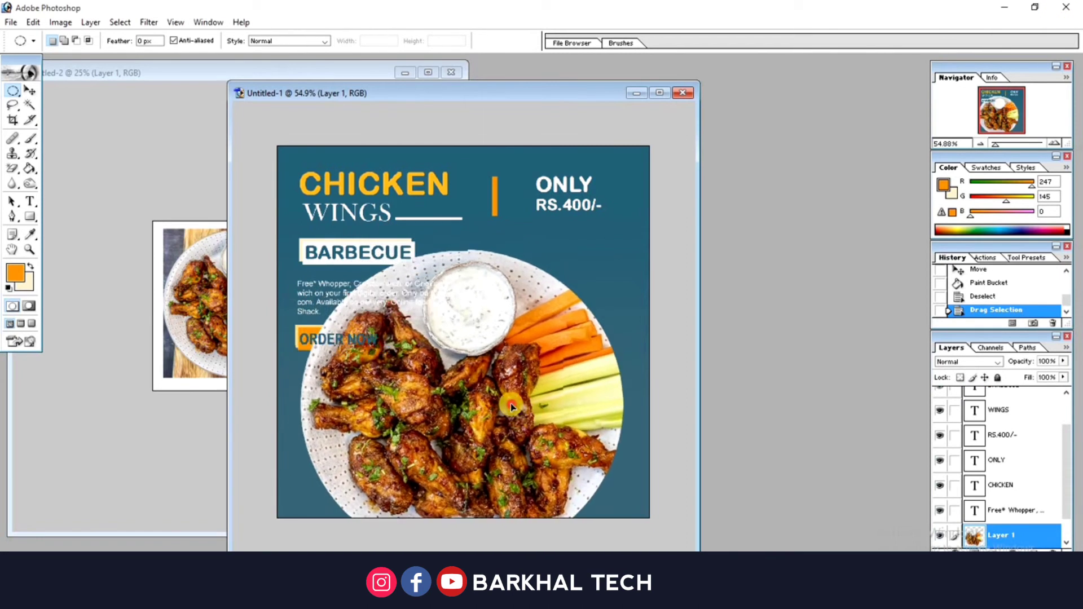
pyautogui.hotkey('ctrl', 't')
pyautogui.moveTo(614, 257); pyautogui.dragTo(500, 368)
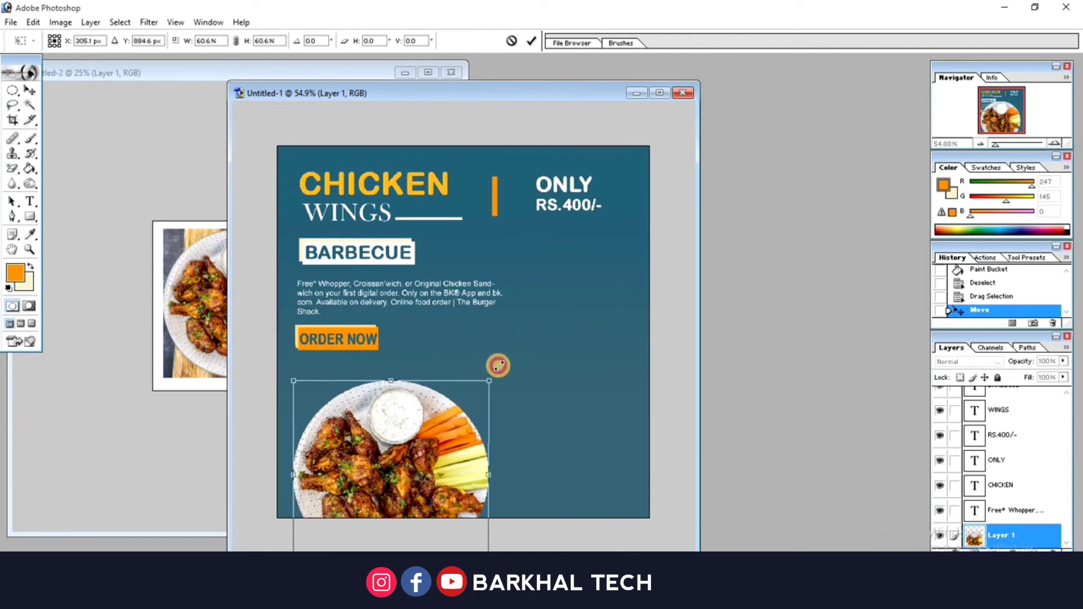
pyautogui.moveTo(439, 439)
pyautogui.mouseDown()
pyautogui.moveTo(380, 449)
pyautogui.moveTo(383, 434)
pyautogui.mouseUp()
pyautogui.click(531, 43)
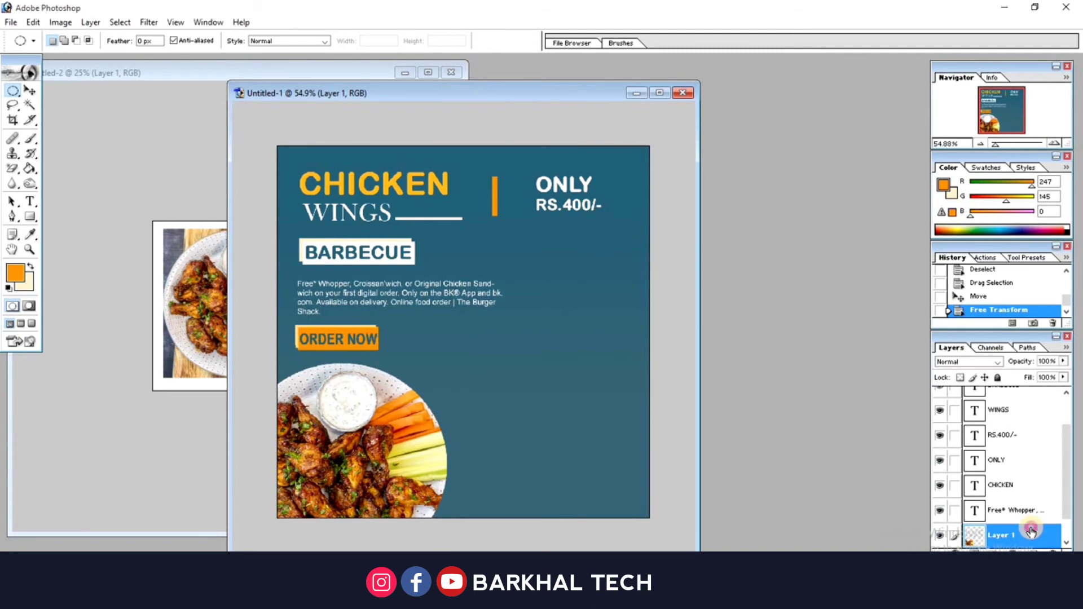
# Add a thick white Stroke layer style around the plate
pyautogui.click(623, 334)
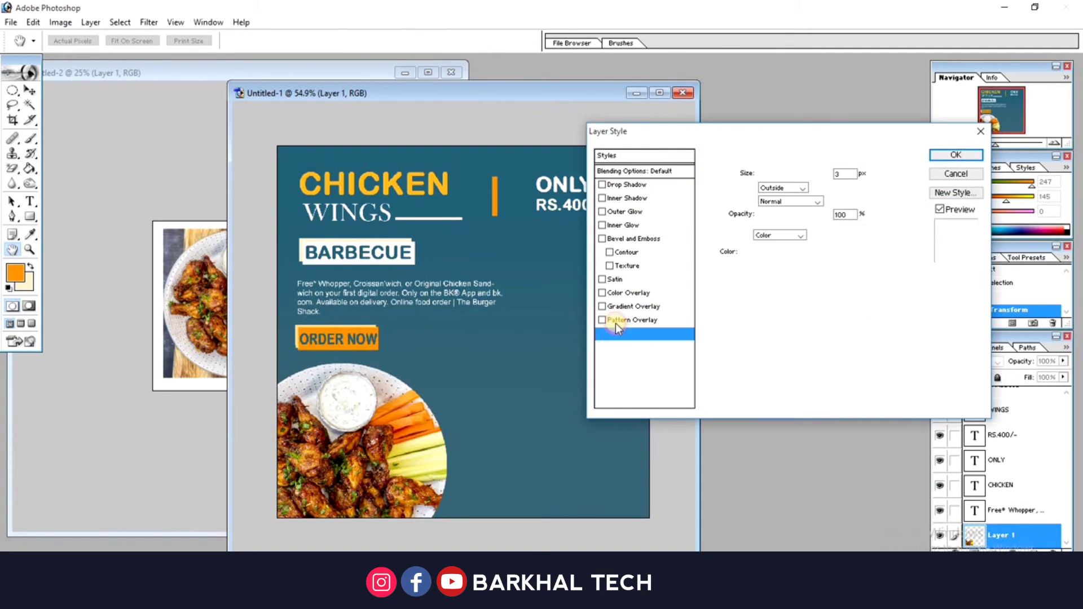
pyautogui.click(757, 254)
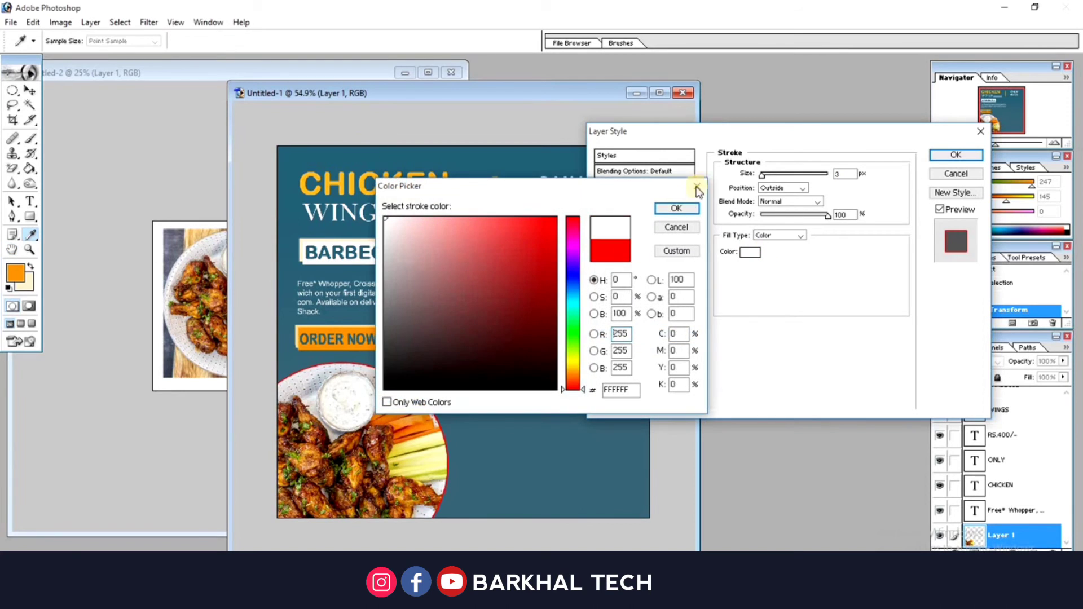
pyautogui.click(678, 208)
pyautogui.moveTo(767, 174); pyautogui.dragTo(768, 178)
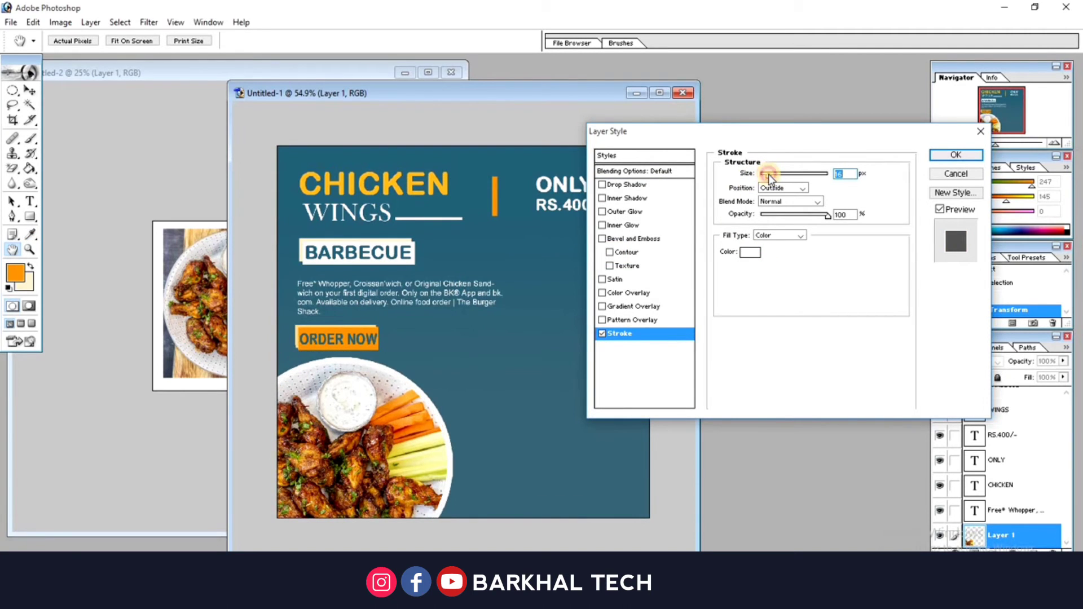
pyautogui.click(955, 156)
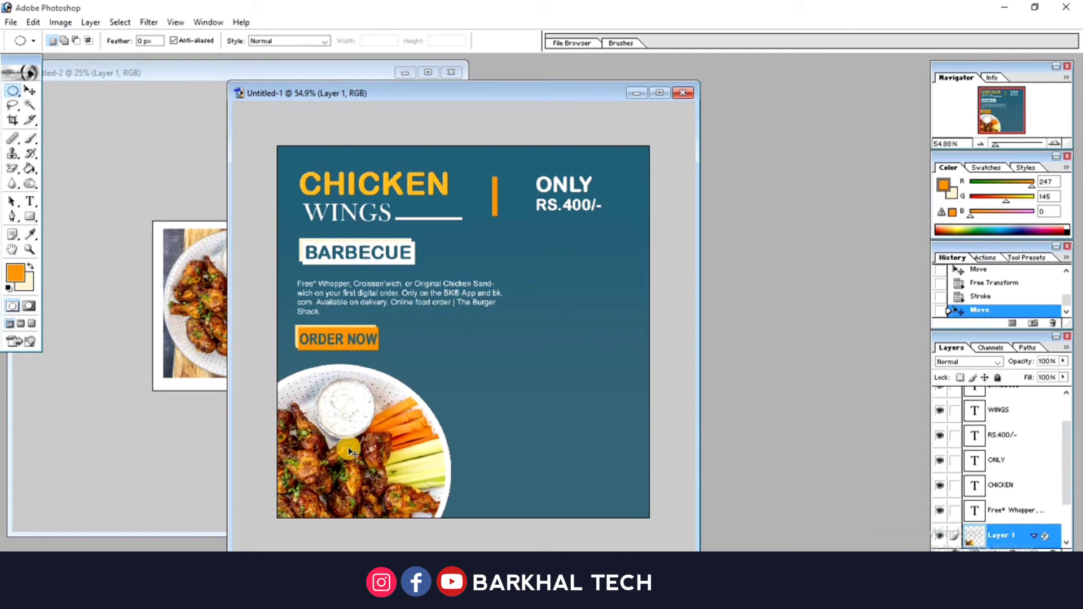
# Place a copy of the plate at the right and scale it up
pyautogui.moveTo(387, 434)
pyautogui.mouseDown()
pyautogui.moveTo(623, 372)
pyautogui.moveTo(614, 371)
pyautogui.mouseUp()
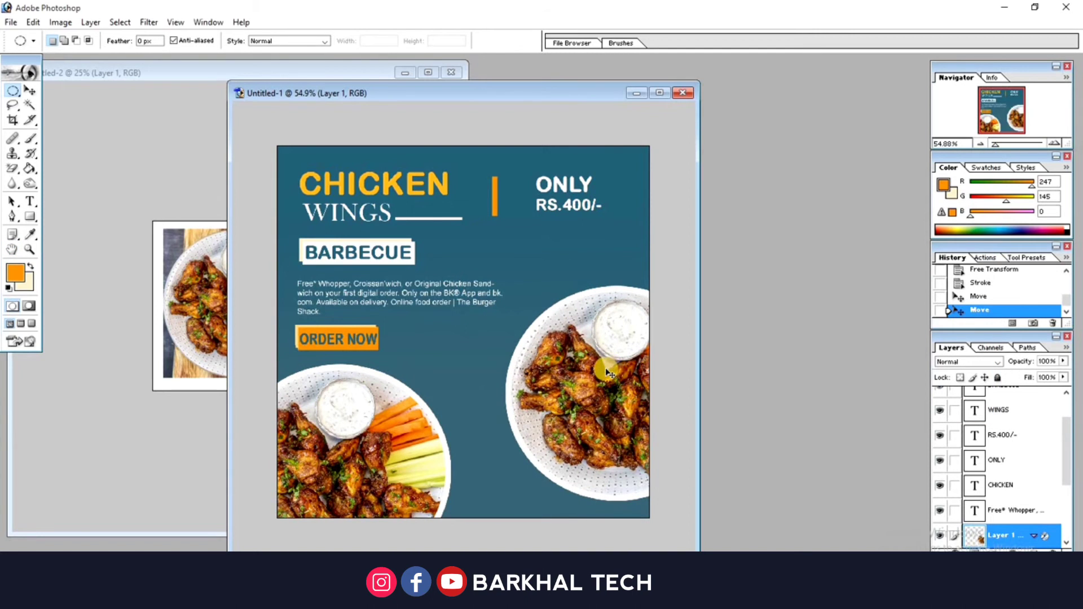
pyautogui.hotkey('ctrl', 't')
pyautogui.rightClick(605, 371)
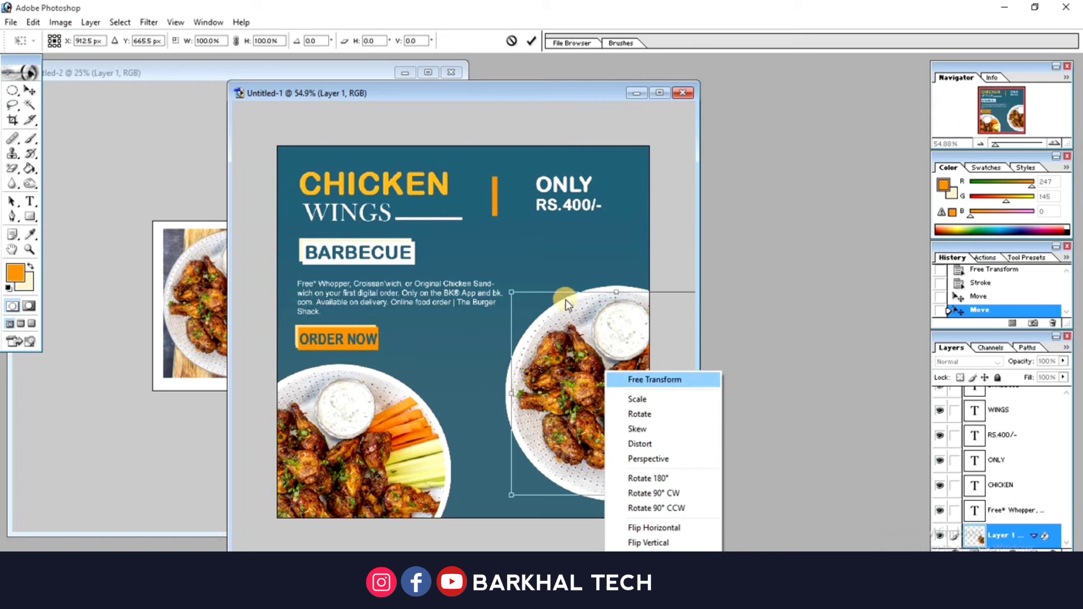
pyautogui.click(510, 291)
pyautogui.moveTo(511, 291); pyautogui.dragTo(460, 240)
pyautogui.moveTo(569, 334)
pyautogui.mouseDown()
pyautogui.moveTo(596, 392)
pyautogui.moveTo(576, 386)
pyautogui.mouseUp()
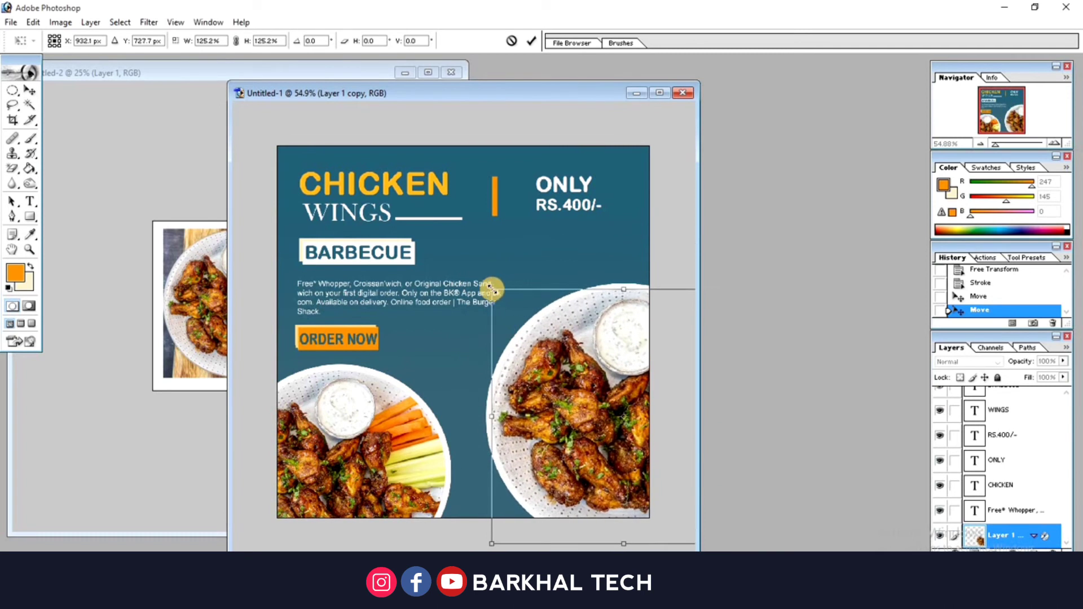
pyautogui.moveTo(488, 285); pyautogui.dragTo(461, 259)
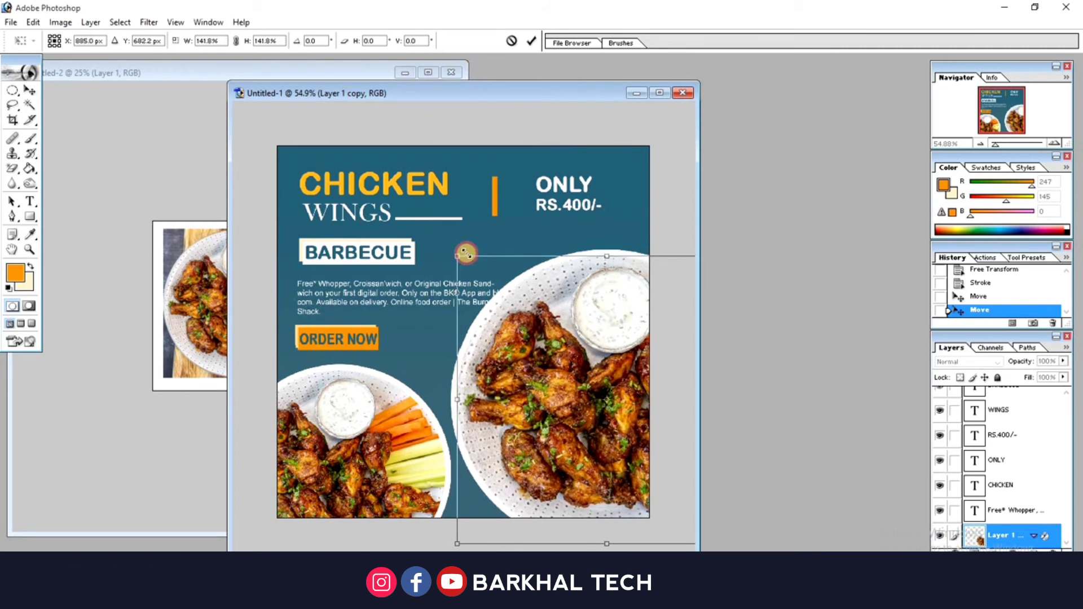
pyautogui.moveTo(584, 378); pyautogui.dragTo(577, 372)
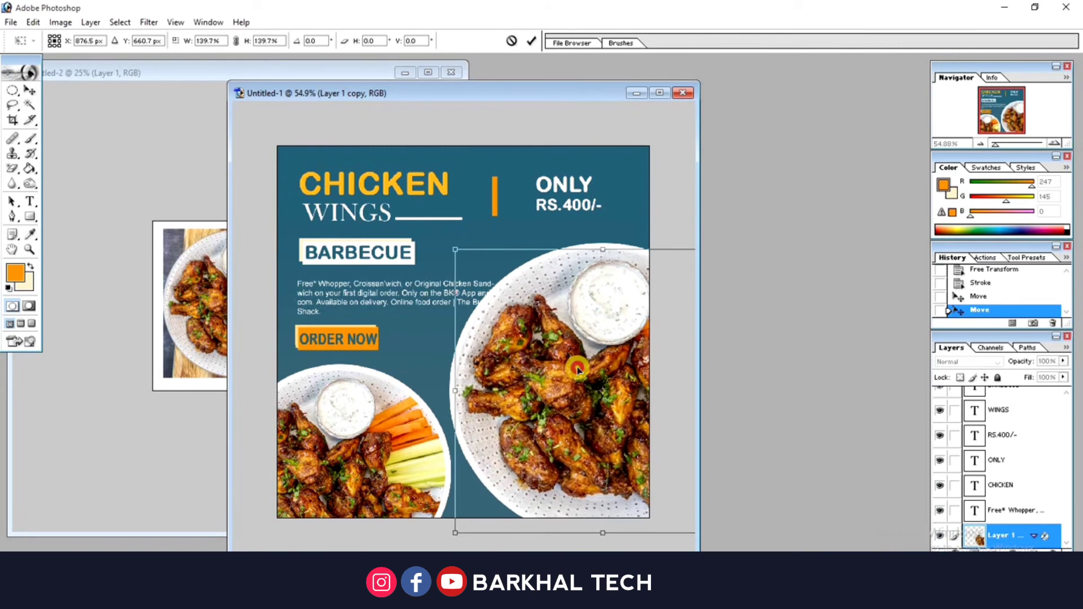
pyautogui.click(531, 40)
# Select the promo paragraph layer, narrow its text block and reposition it
pyautogui.keyDown('ctrl'); pyautogui.click(451, 302); pyautogui.keyUp('ctrl')
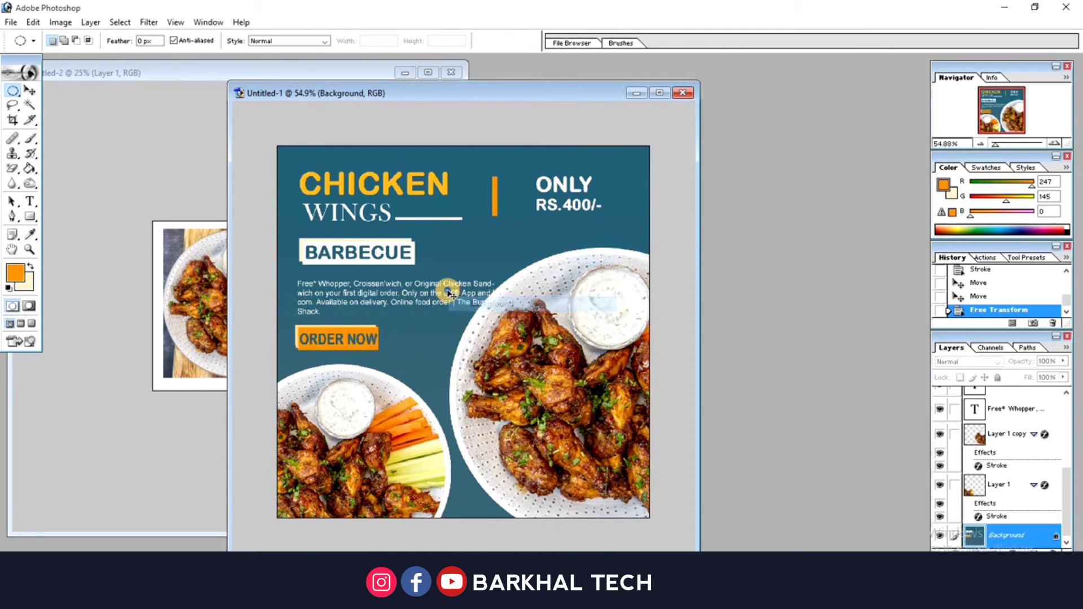
pyautogui.keyDown('ctrl'); pyautogui.rightClick(445, 293); pyautogui.keyUp('ctrl')
pyautogui.click(454, 298)
pyautogui.moveTo(455, 300); pyautogui.dragTo(443, 291)
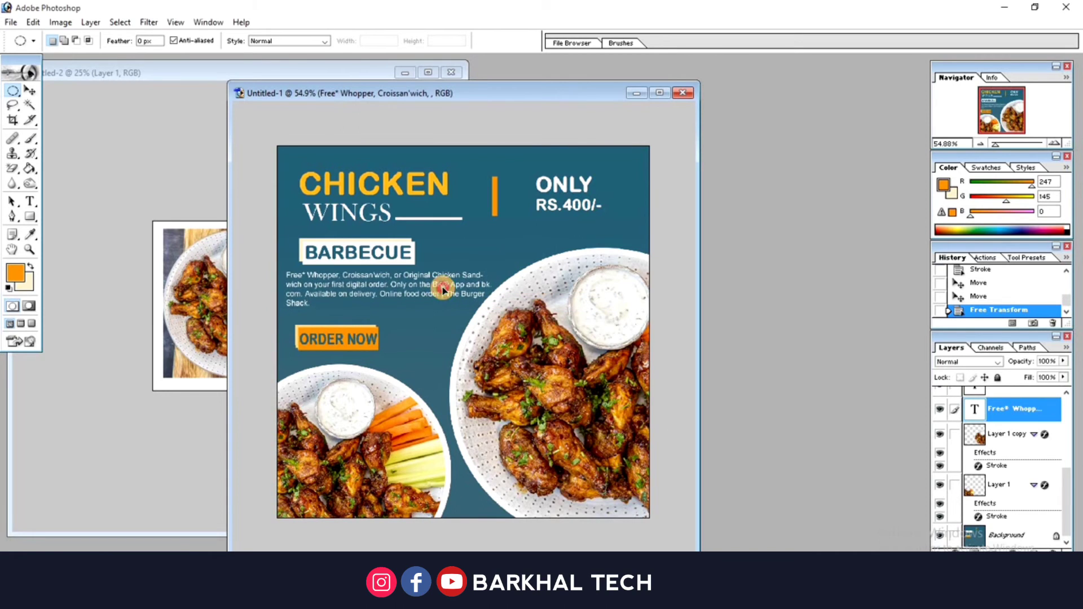
pyautogui.hotkey('ctrl', 't')
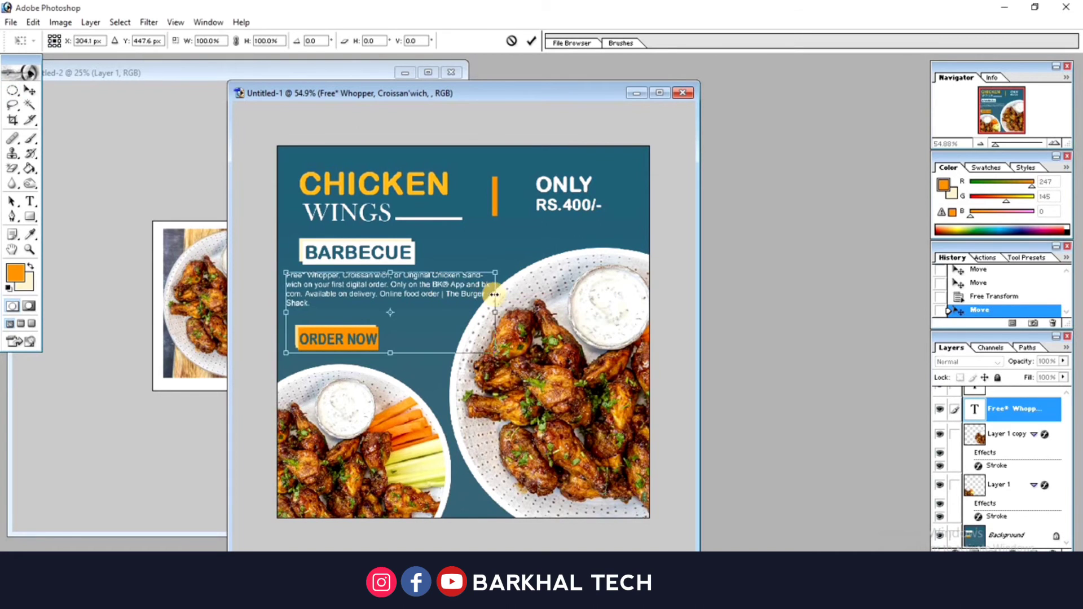
pyautogui.moveTo(494, 295); pyautogui.dragTo(471, 295)
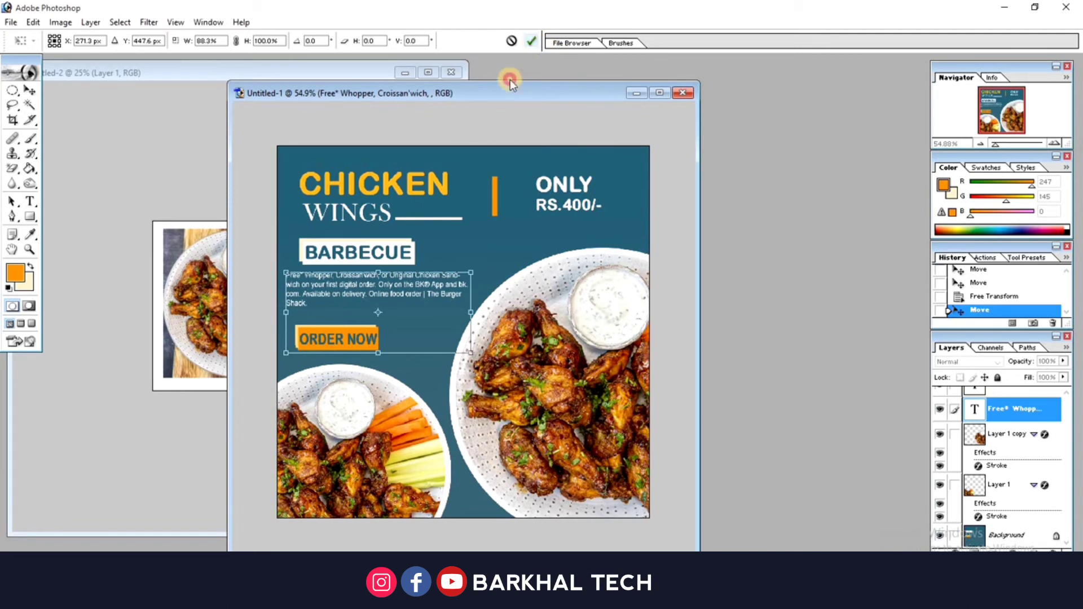
pyautogui.press('Return')
pyautogui.press('m')
pyautogui.moveTo(414, 297); pyautogui.dragTo(415, 302)
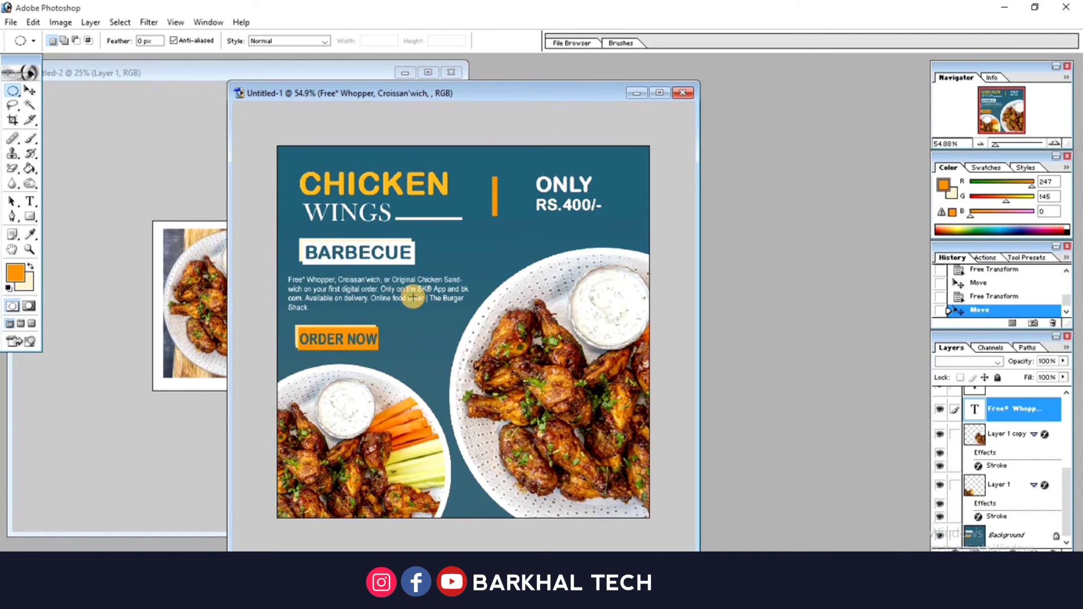
# Burn the teal Background darker around the left and right plates
pyautogui.keyDown('ctrl'); pyautogui.rightClick(410, 364); pyautogui.keyUp('ctrl')
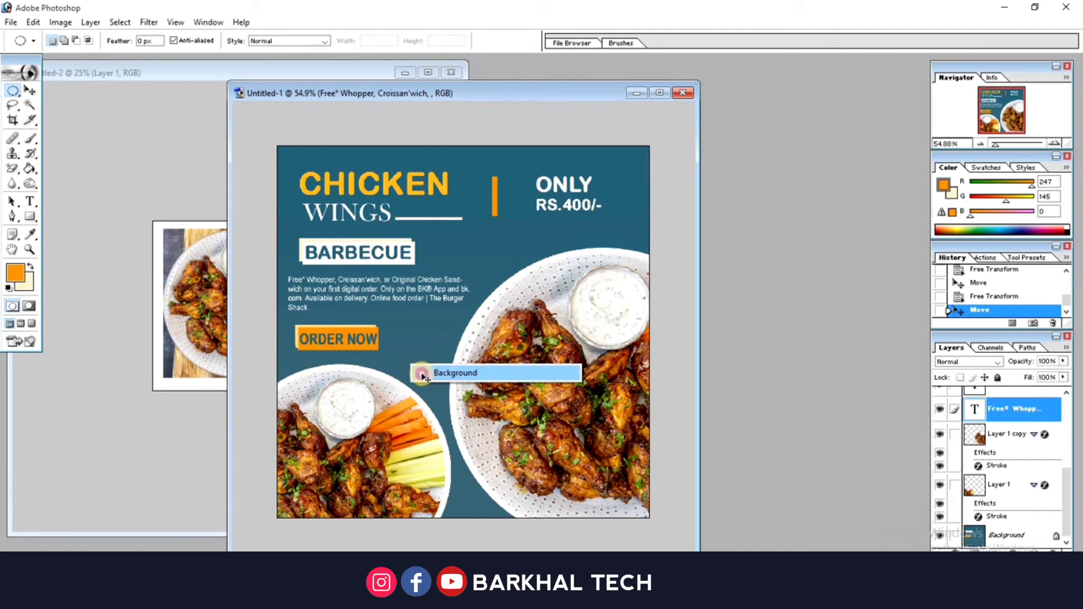
pyautogui.click(446, 371)
pyautogui.click(30, 184)
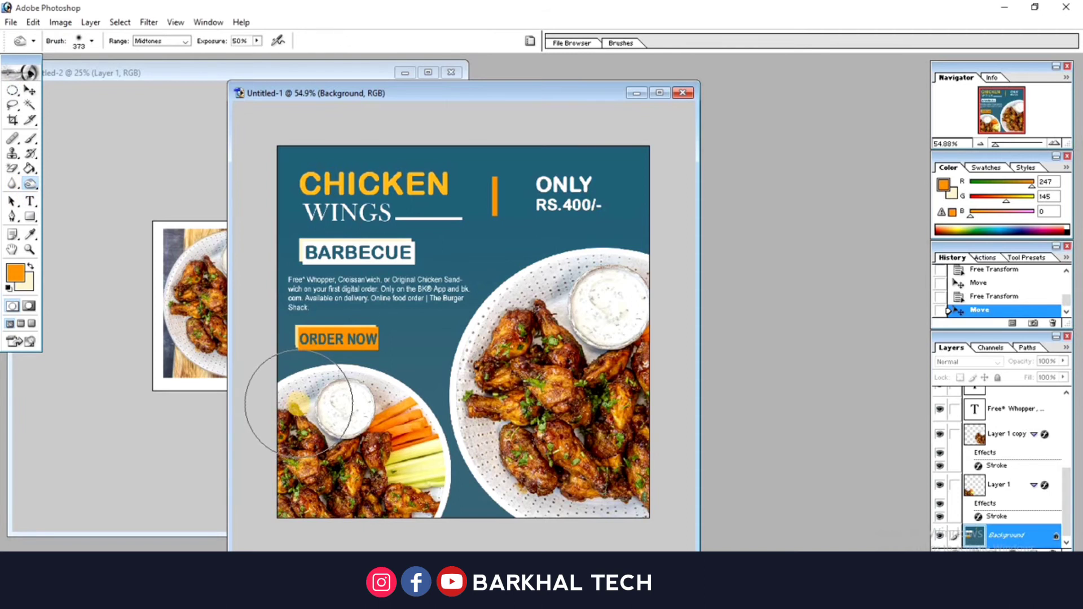
pyautogui.moveTo(379, 403); pyautogui.dragTo(371, 429)
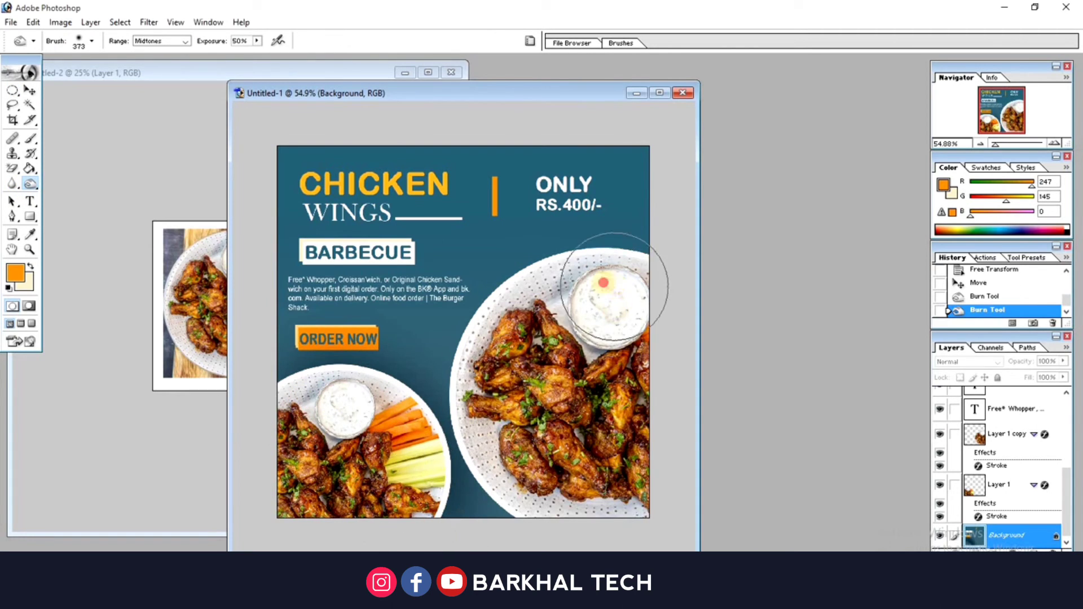
pyautogui.moveTo(616, 290); pyautogui.dragTo(492, 414)
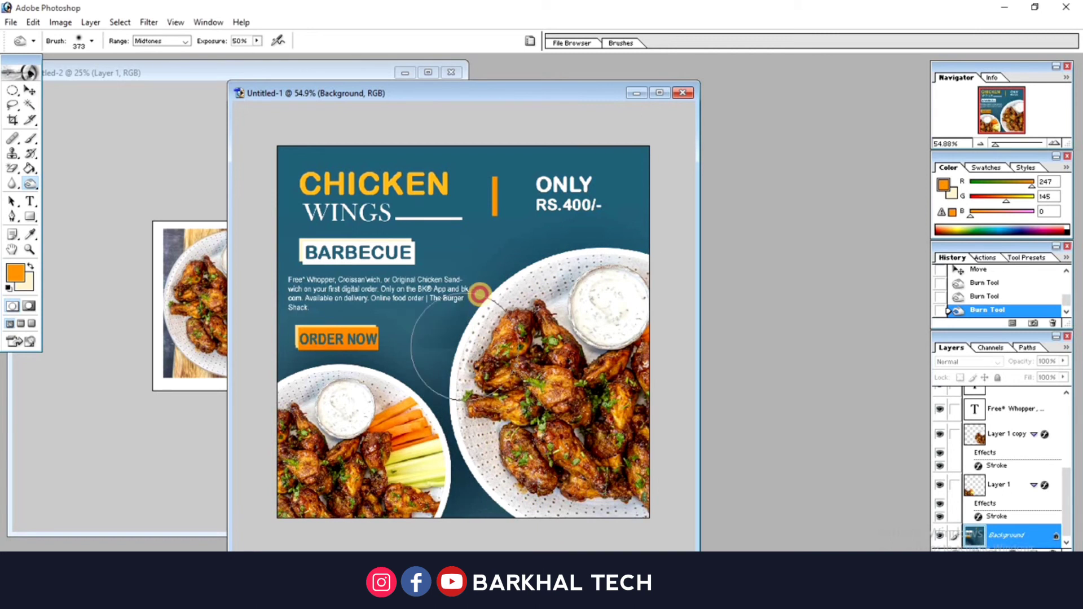
# Close the original wings photo document without saving
pyautogui.click(343, 75)
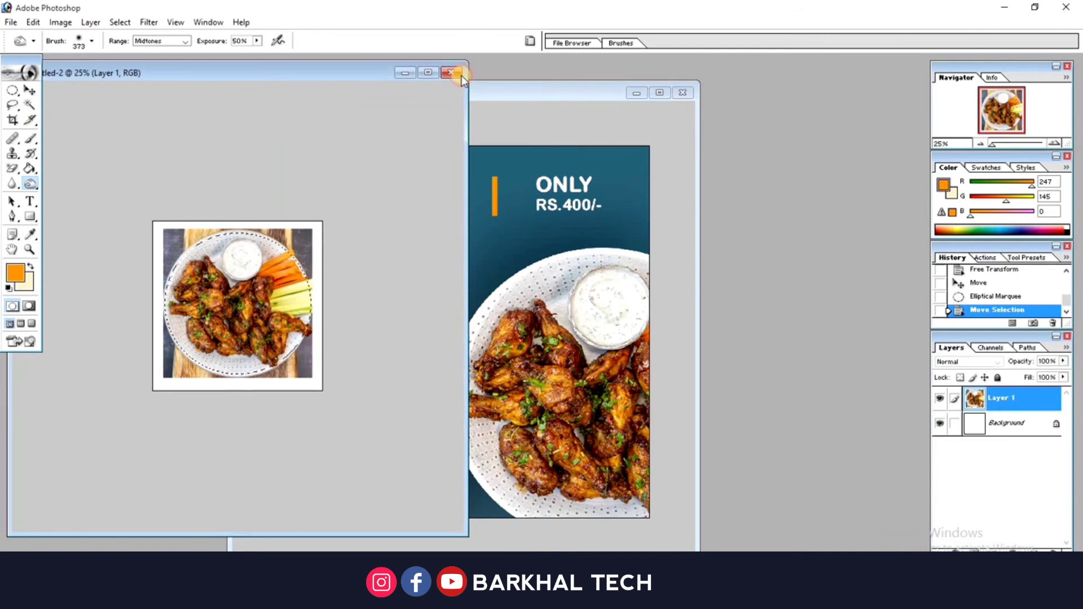
pyautogui.click(451, 72)
pyautogui.click(541, 227)
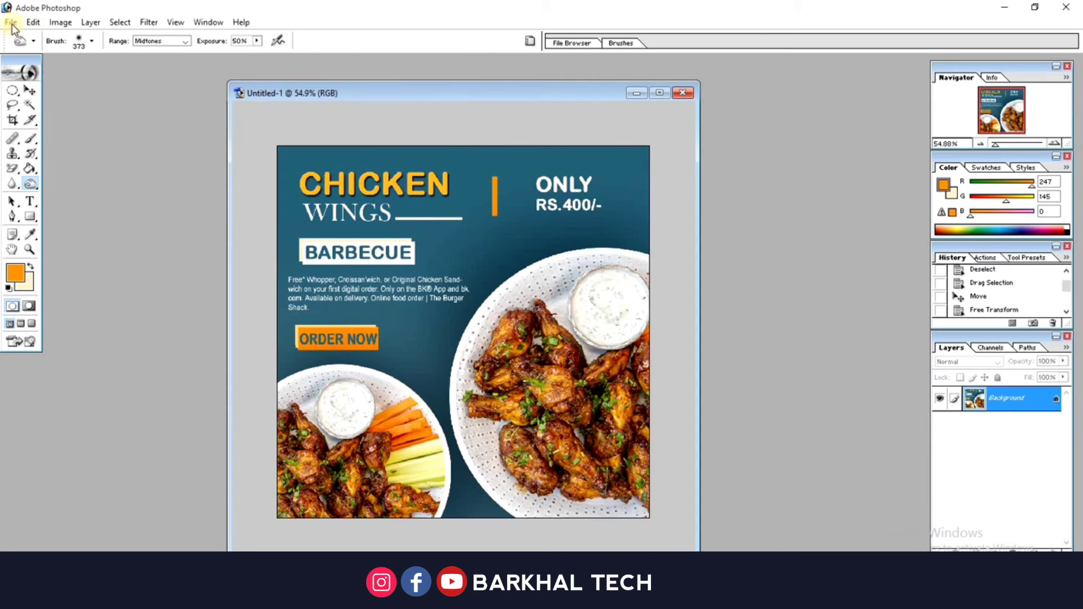
# Create a new 1024 x 576 Wide PAL document at resolution 800
pyautogui.click(11, 22)
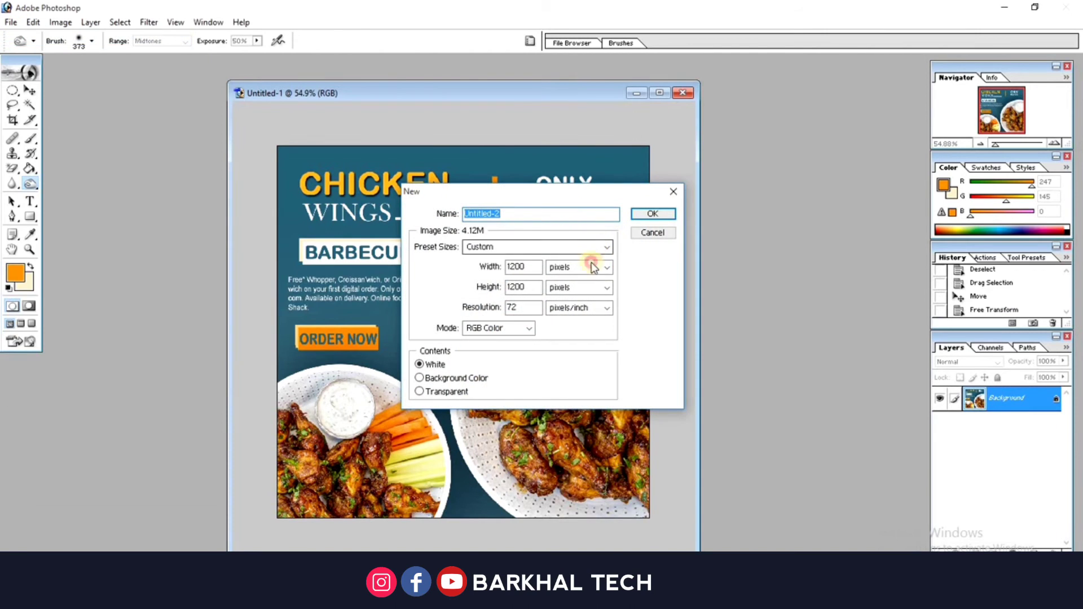
pyautogui.click(595, 247)
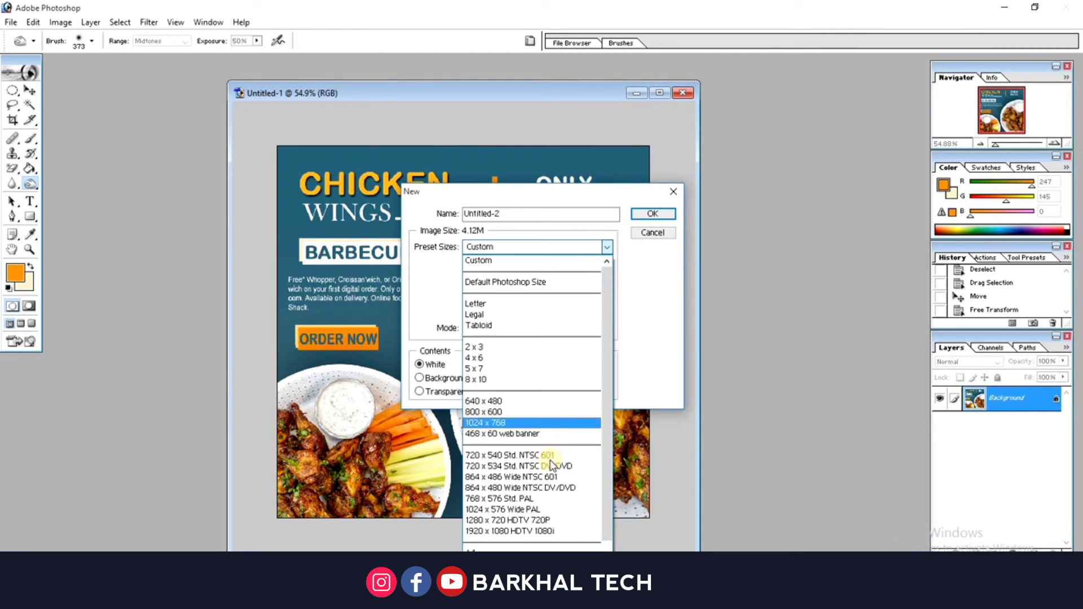
pyautogui.click(536, 508)
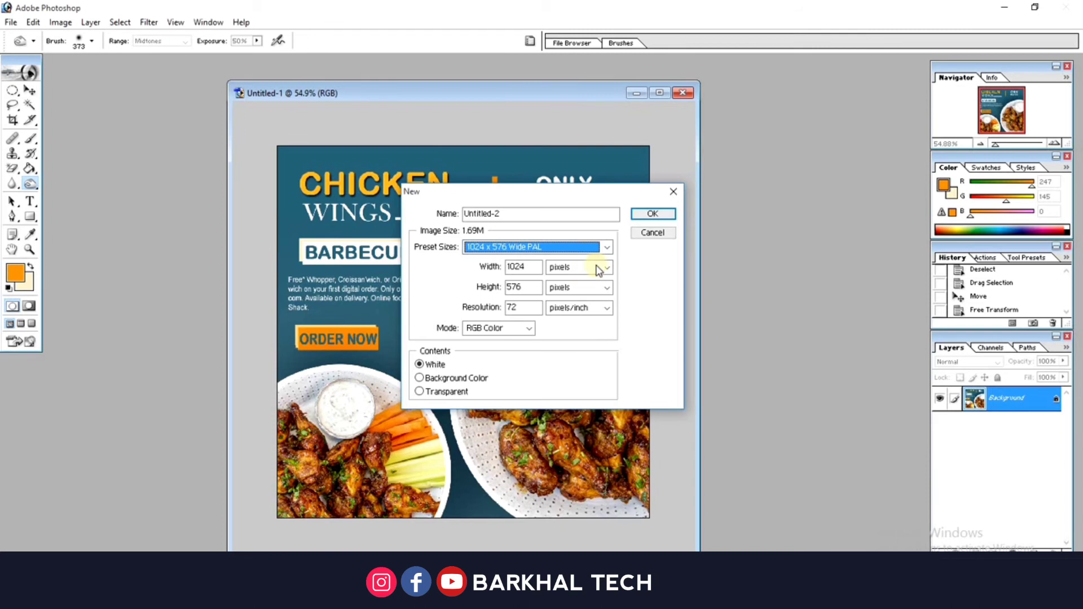
pyautogui.doubleClick(529, 308)
pyautogui.click(650, 213)
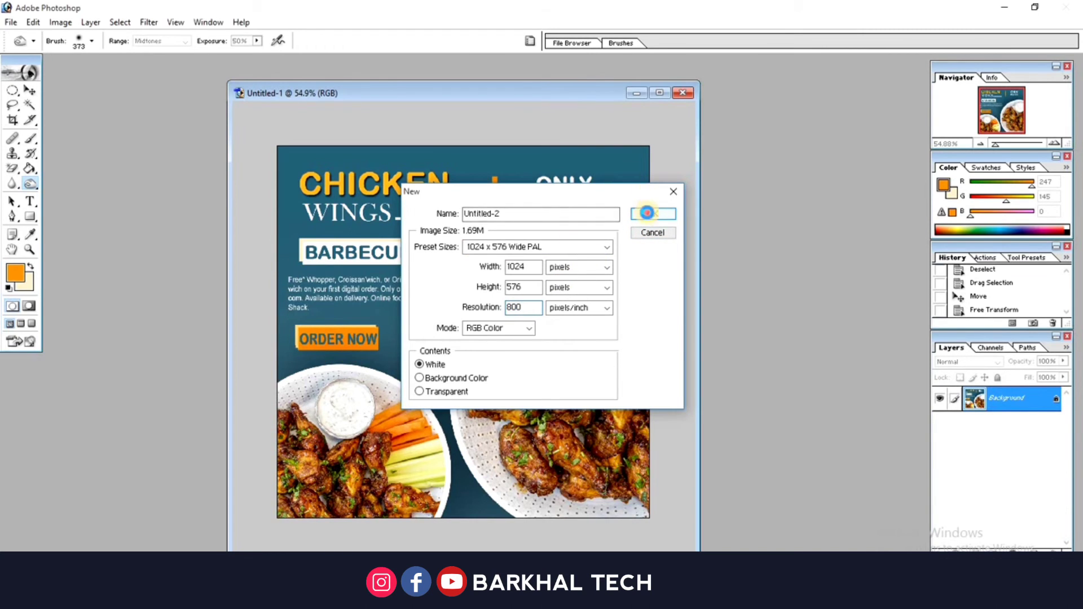
pyautogui.click(446, 496)
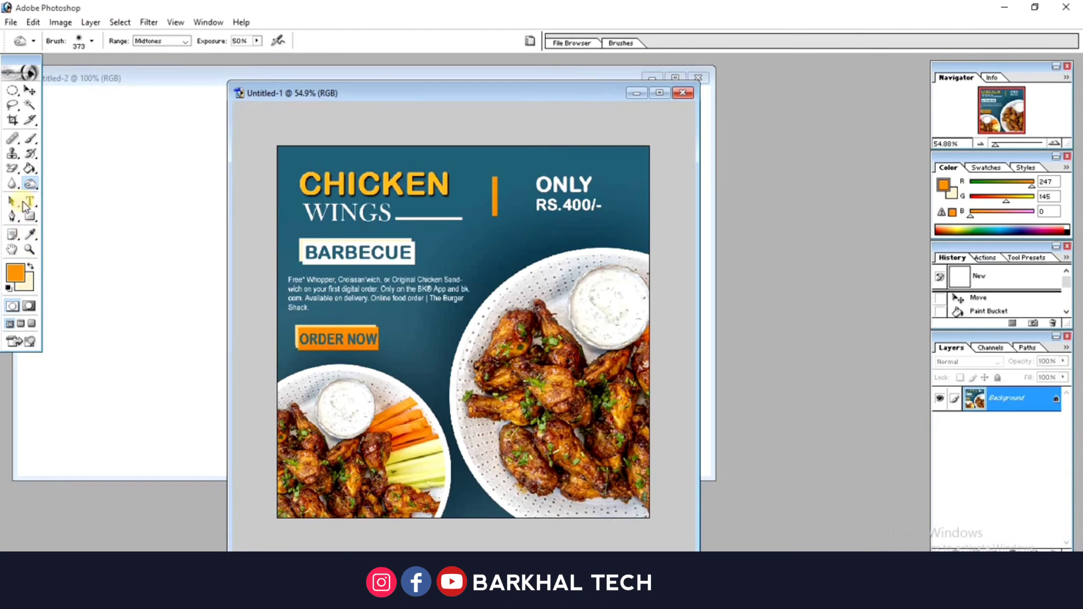
# Select the right two-thirds of the new banner and fill it orange
pyautogui.moveTo(11, 96); pyautogui.dragTo(51, 104)
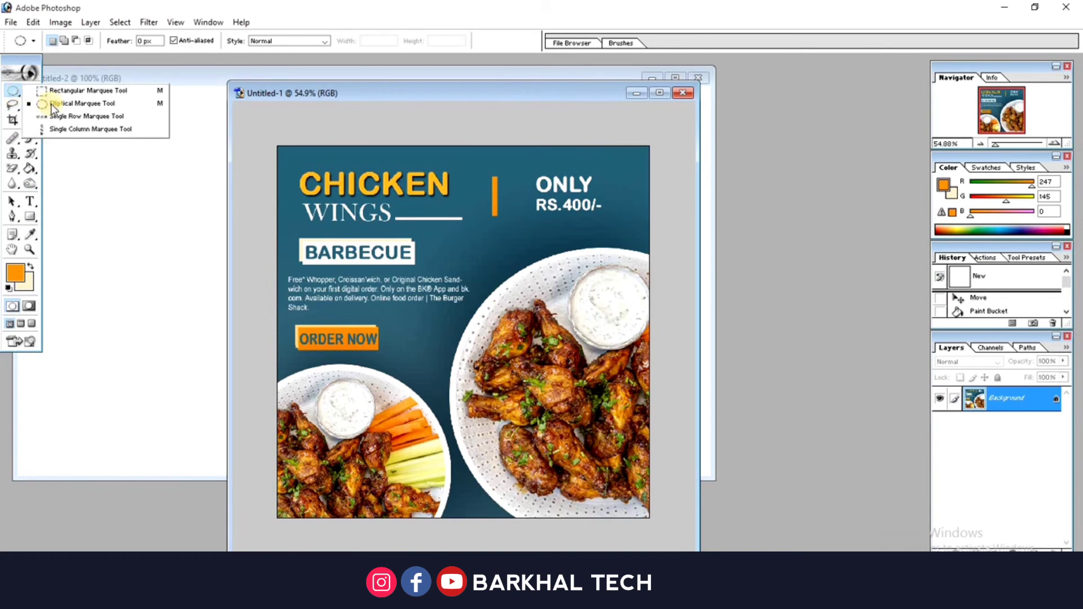
pyautogui.click(172, 83)
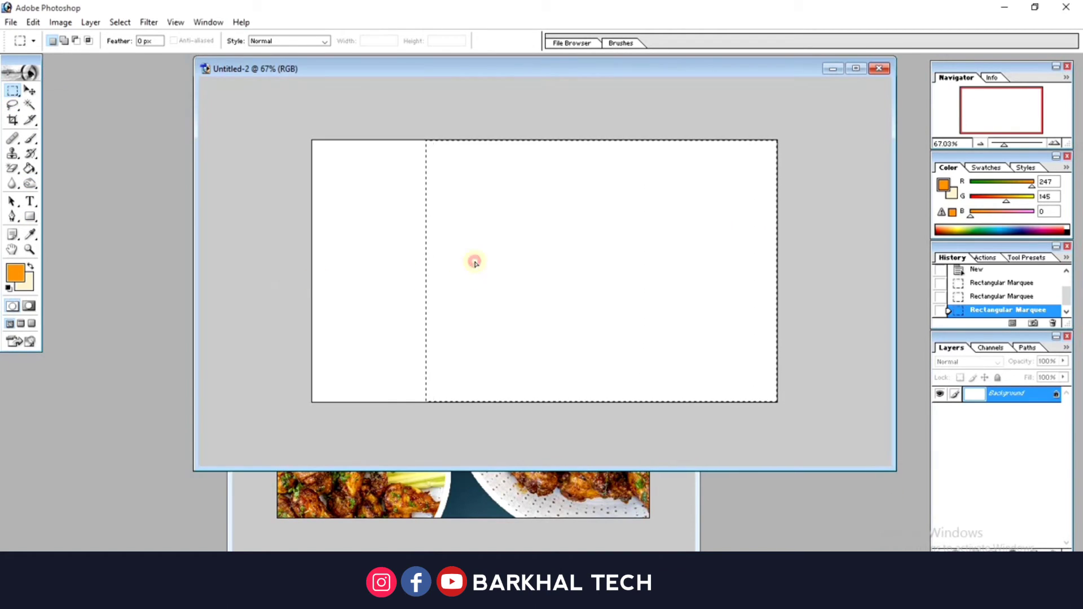
pyautogui.moveTo(474, 263); pyautogui.dragTo(495, 262)
pyautogui.click(29, 172)
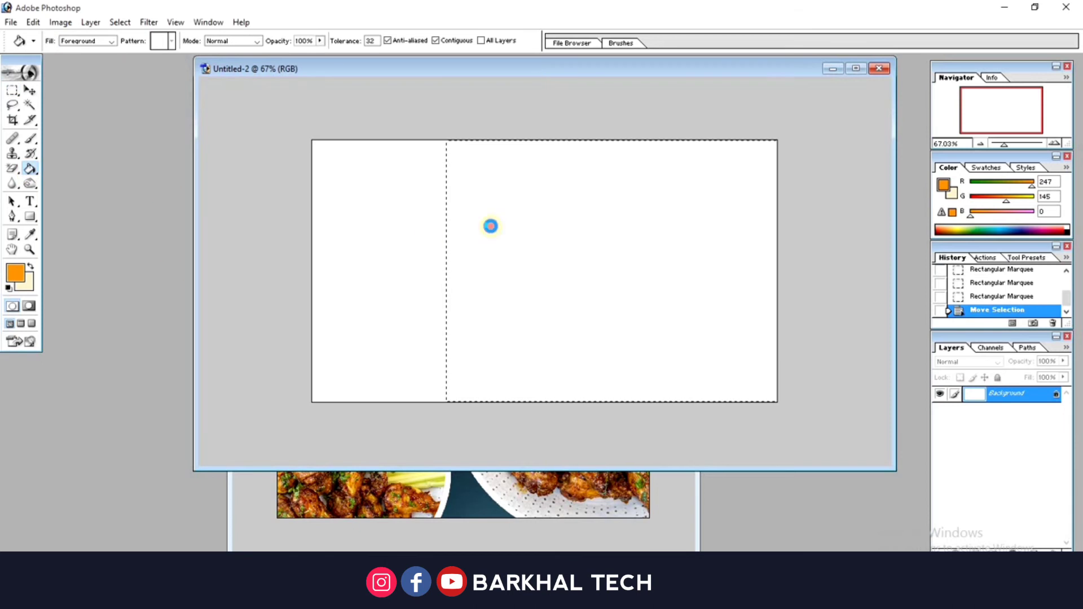
pyautogui.click(488, 225)
# Sample the poster's dark teal and fill the white left strip with it
pyautogui.click(30, 235)
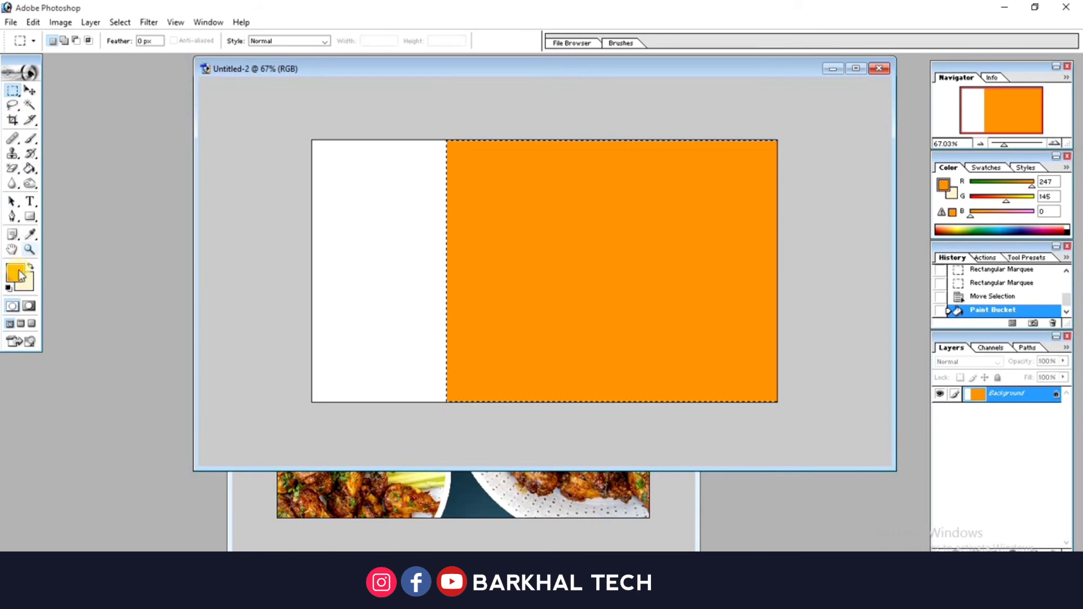
pyautogui.click(15, 273)
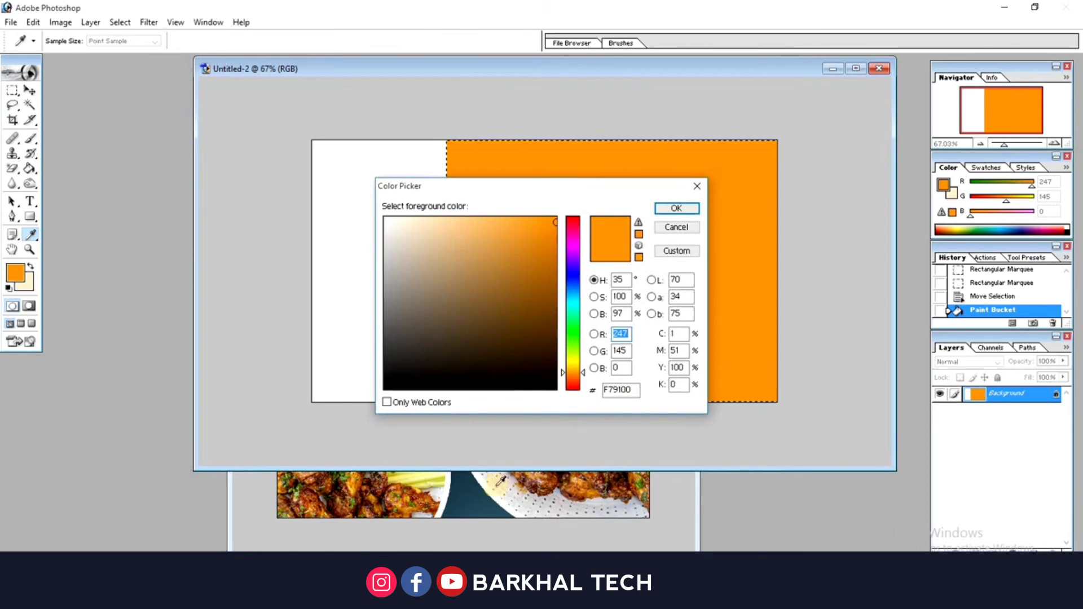
pyautogui.click(485, 490)
pyautogui.press('Return')
pyautogui.press('m')
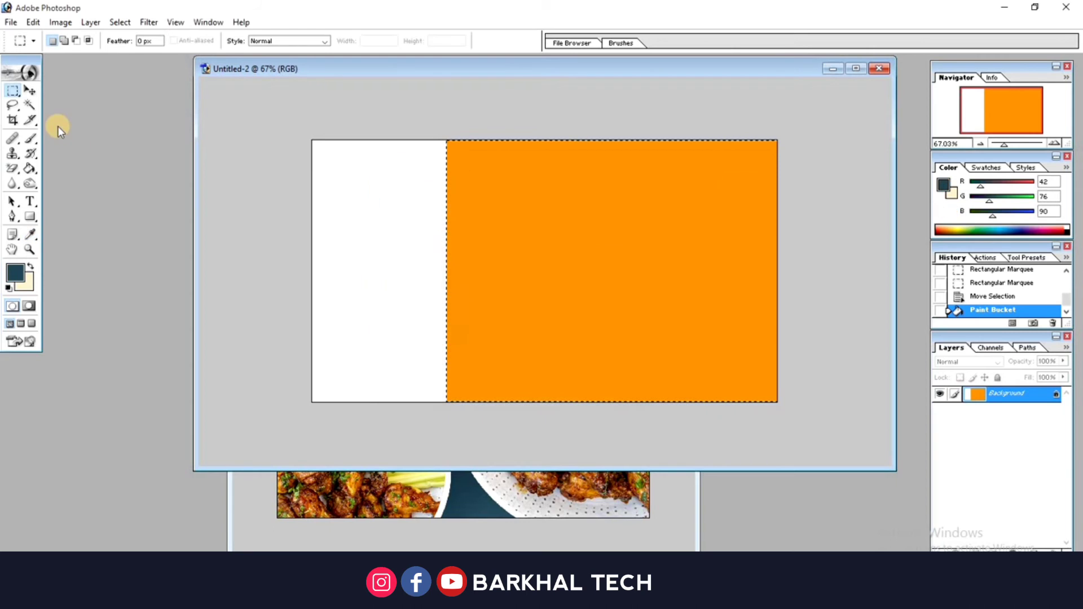
pyautogui.hotkey('ctrl', 'd')
pyautogui.press('g')
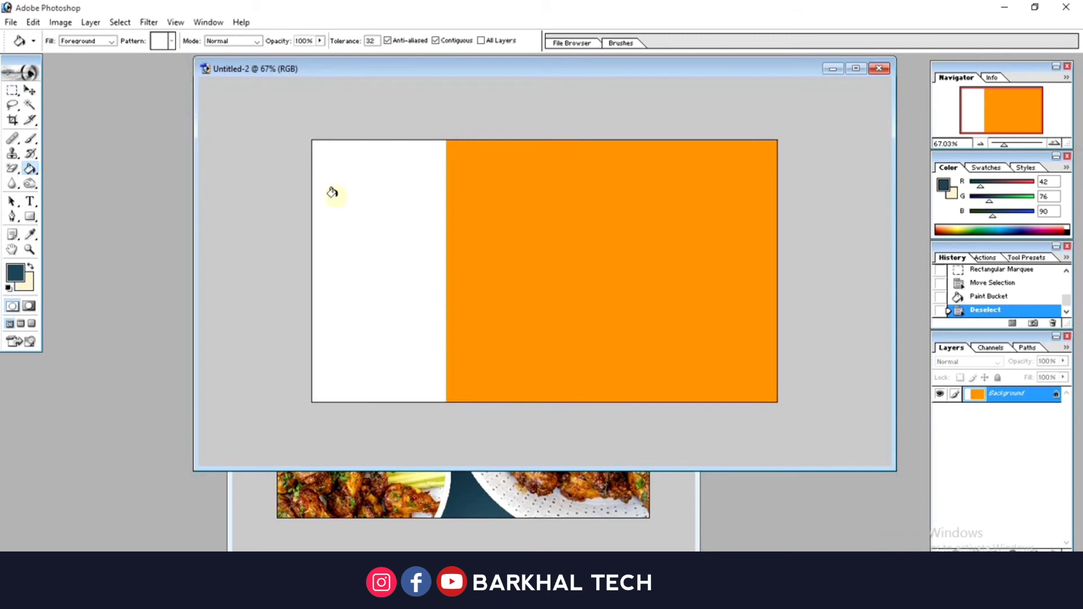
pyautogui.click(331, 193)
# Copy the chicken wings poster into the banner, shrink it, and nudge it onto the left side
pyautogui.click(525, 492)
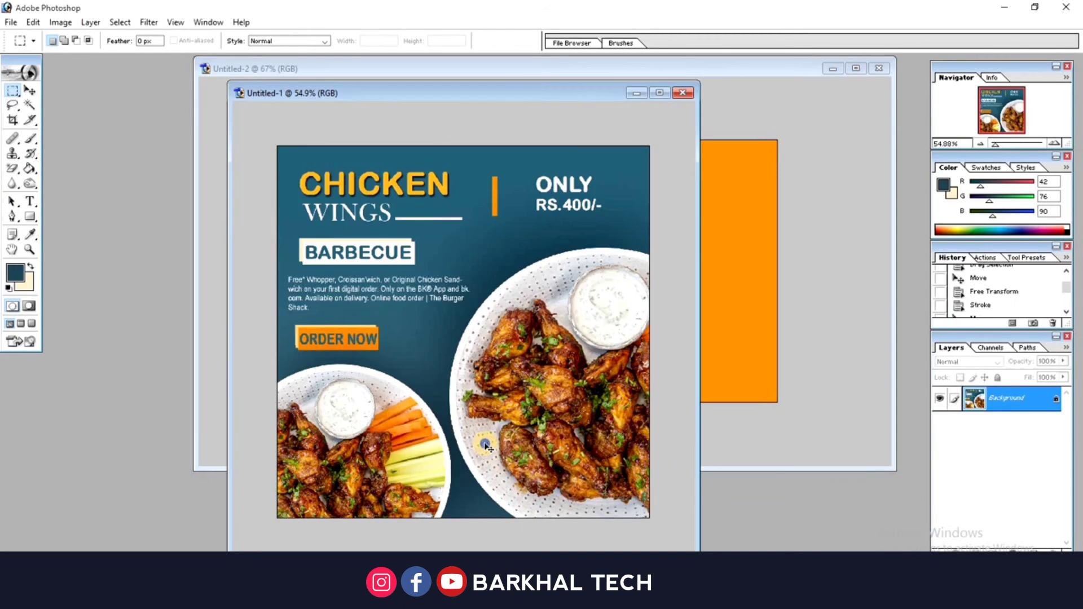
pyautogui.moveTo(514, 454)
pyautogui.mouseDown()
pyautogui.moveTo(733, 301)
pyautogui.moveTo(571, 337)
pyautogui.mouseUp()
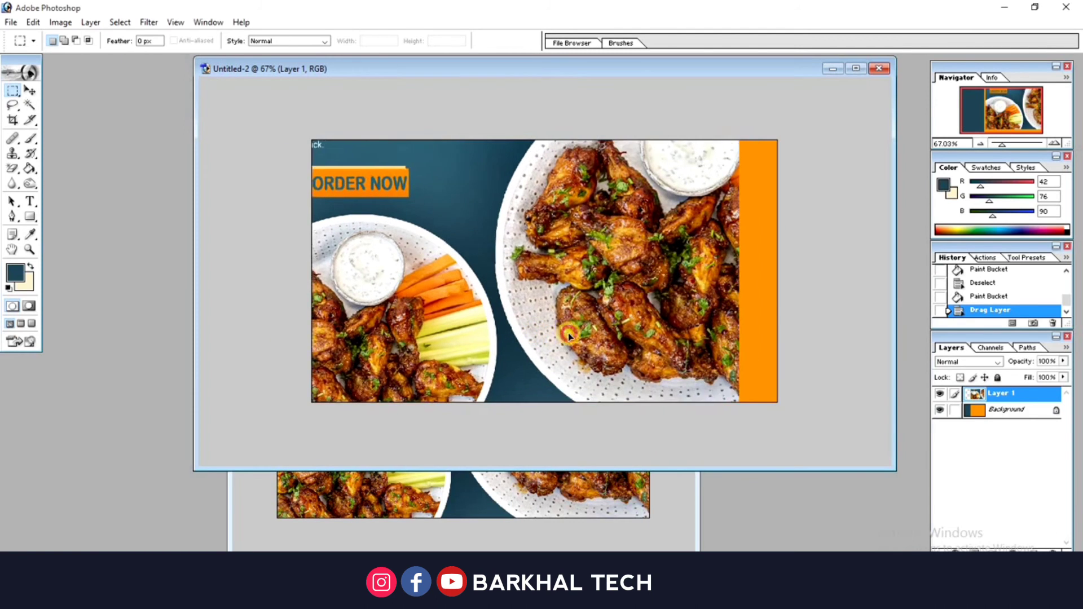
pyautogui.hotkey('ctrl', 't')
pyautogui.moveTo(752, 416)
pyautogui.mouseDown()
pyautogui.moveTo(456, 143)
pyautogui.moveTo(493, 335)
pyautogui.moveTo(566, 375)
pyautogui.mouseUp()
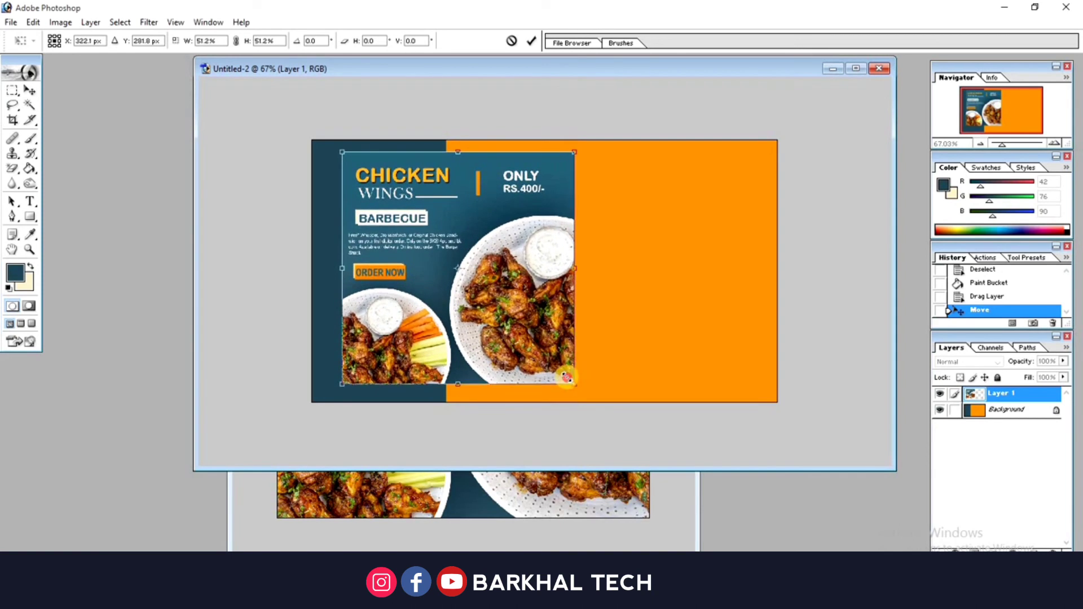
pyautogui.press('Return')
pyautogui.press('m')
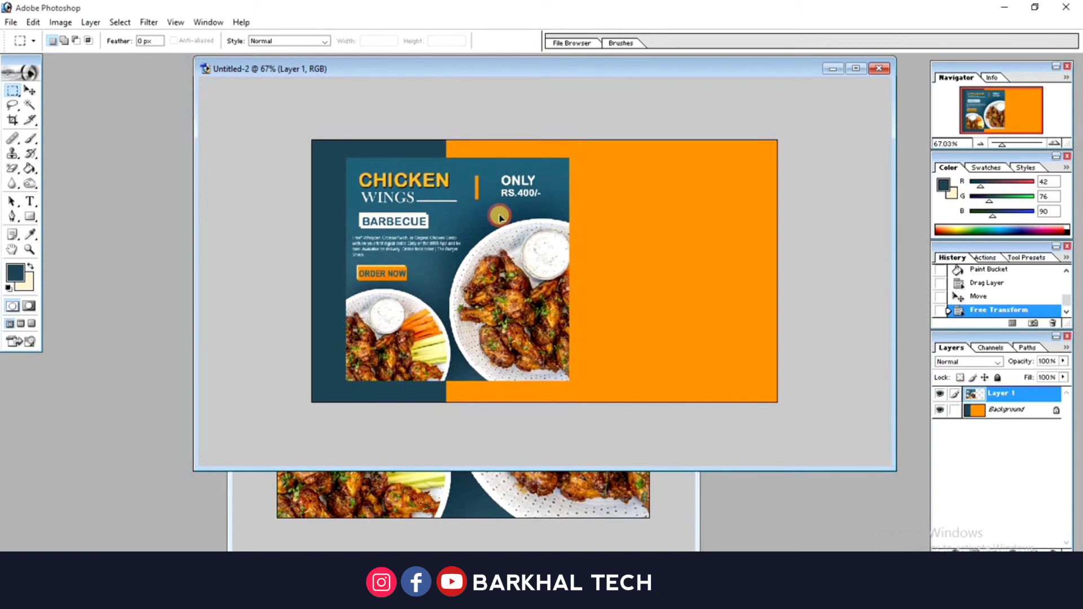
pyautogui.moveTo(497, 220); pyautogui.dragTo(496, 219)
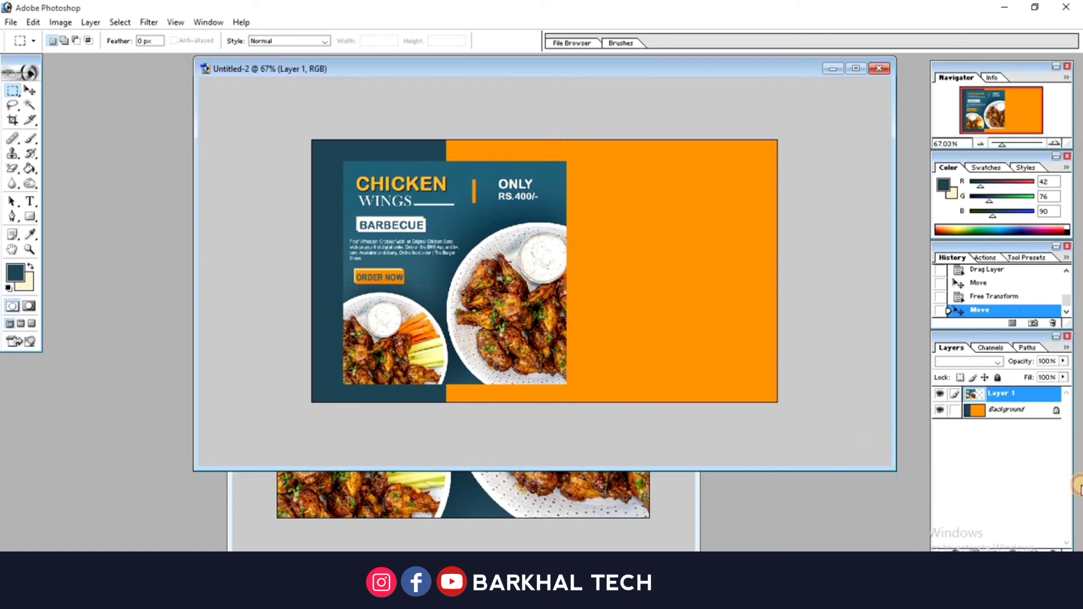
# Give the poster a drop shadow with size 70, spread 18, opacity 44%, then view the banner at about 86%
pyautogui.doubleClick(1031, 403)
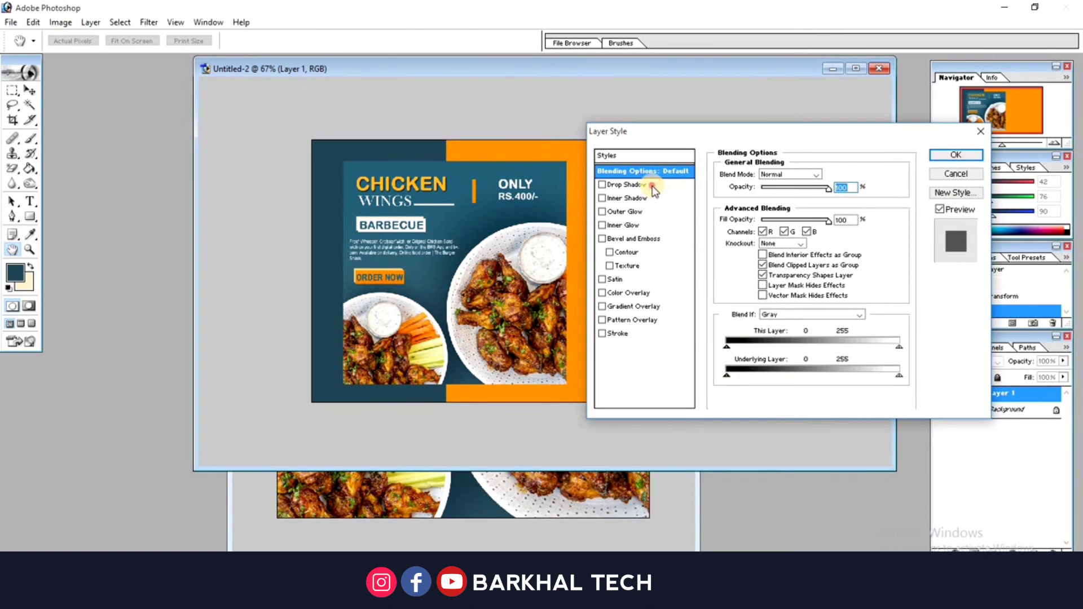
pyautogui.click(652, 185)
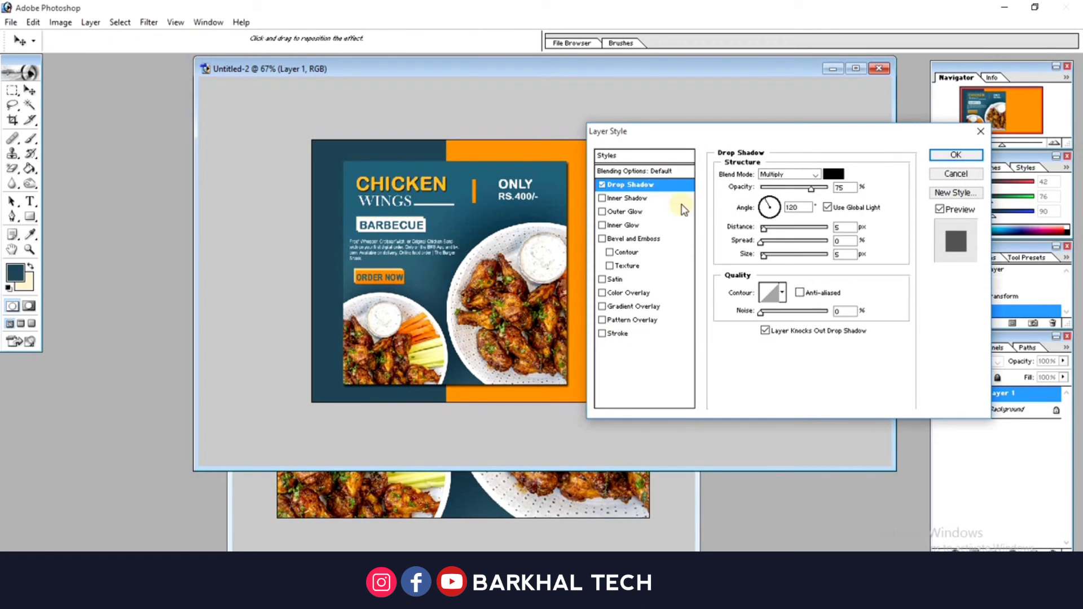
pyautogui.click(781, 257)
pyautogui.moveTo(767, 242); pyautogui.dragTo(772, 241)
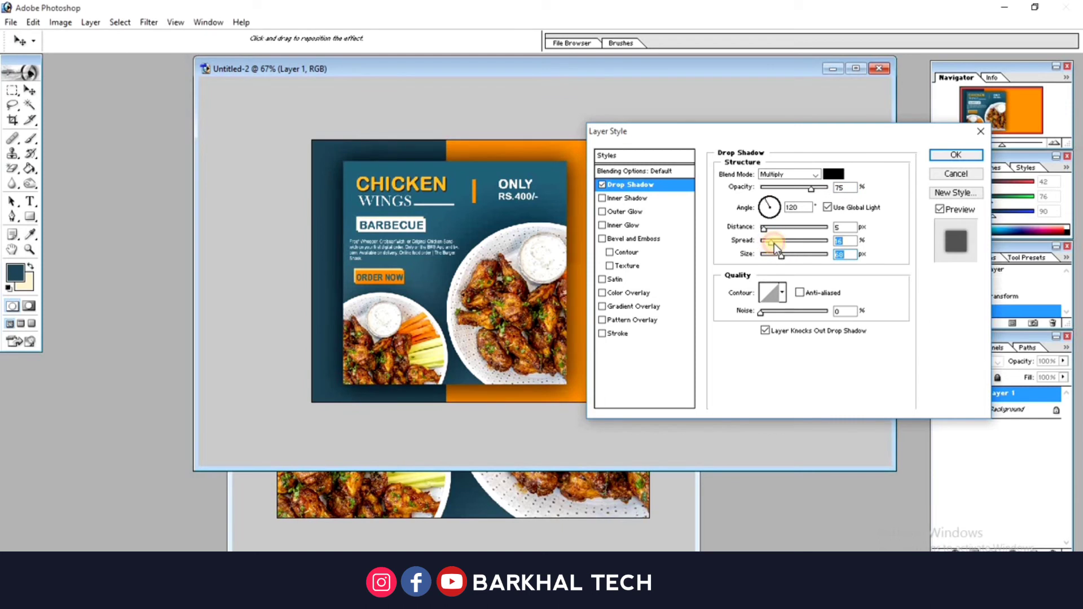
pyautogui.click(791, 187)
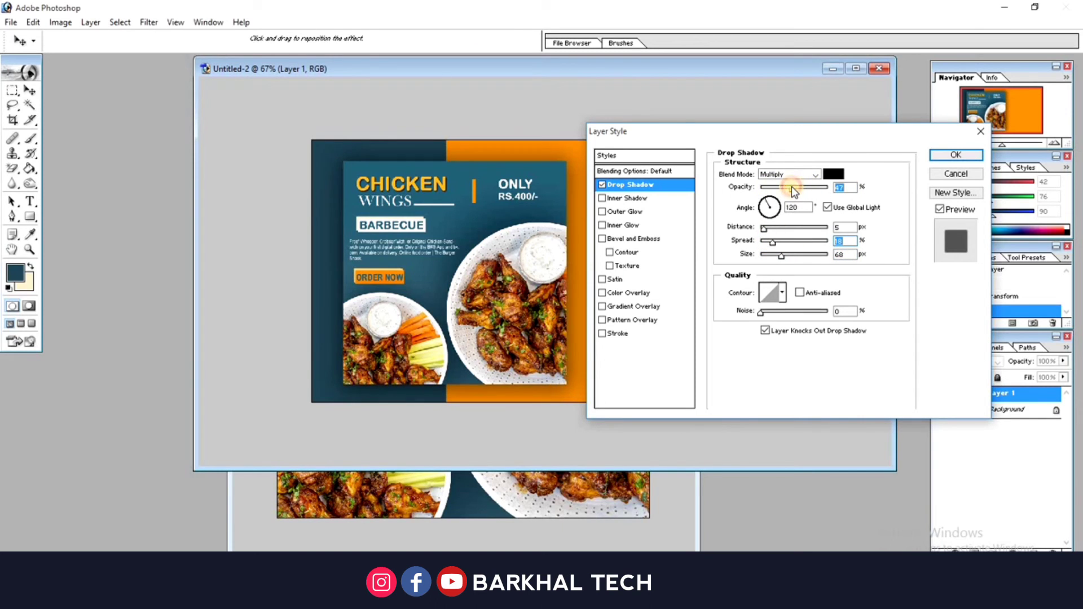
pyautogui.press('Return')
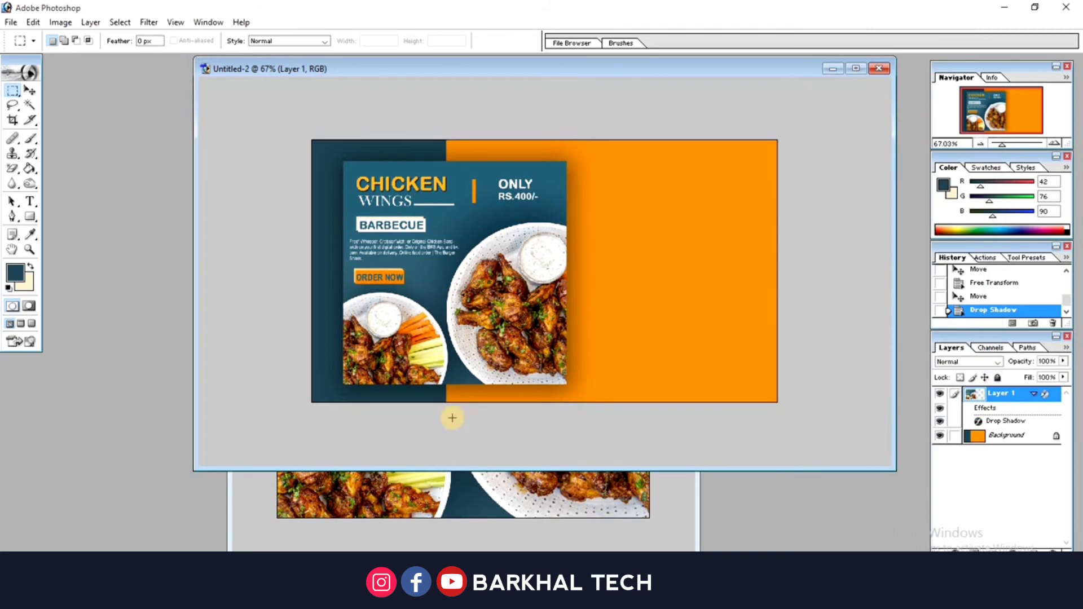
pyautogui.click(855, 69)
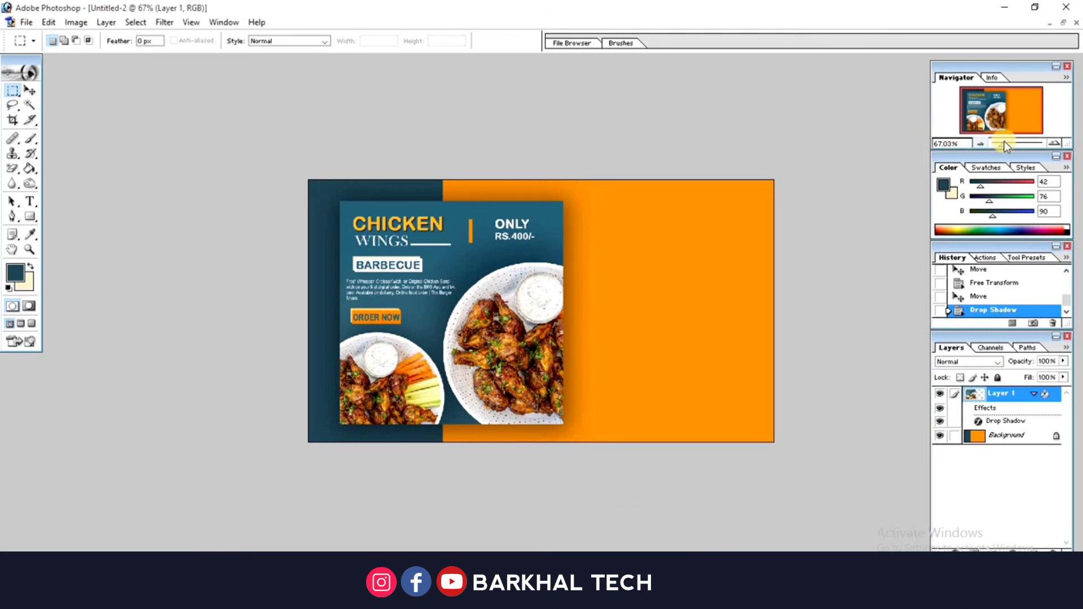
pyautogui.moveTo(1007, 146); pyautogui.dragTo(1013, 145)
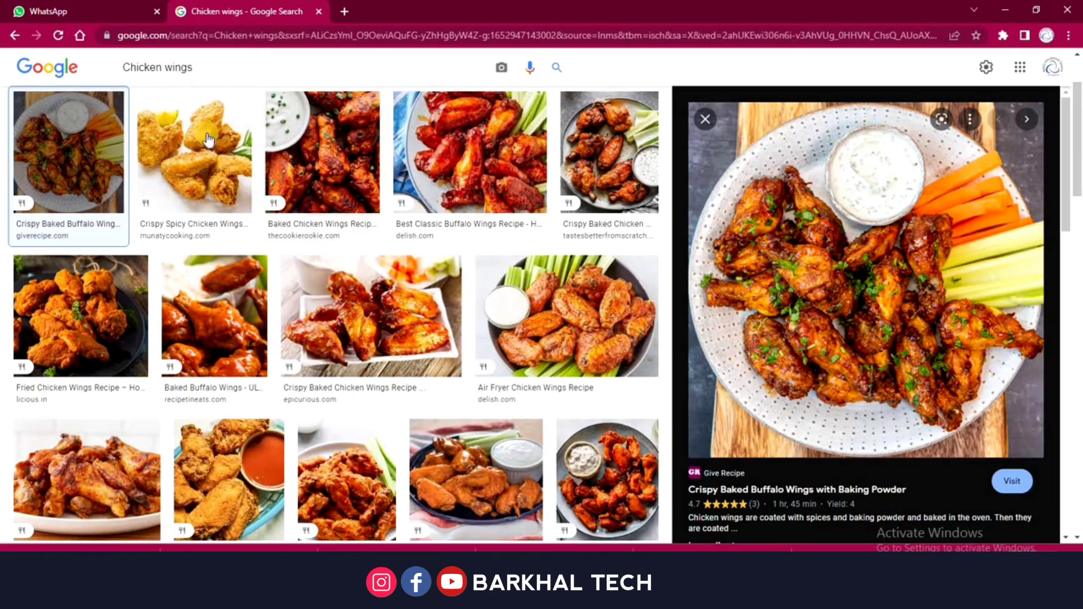
# Search Google Images for 'mobile png instagram' and bring up copy options on the phone mockup preview
pyautogui.moveTo(139, 67)
pyautogui.mouseDown()
pyautogui.moveTo(225, 61)
pyautogui.moveTo(122, 70)
pyautogui.mouseUp()
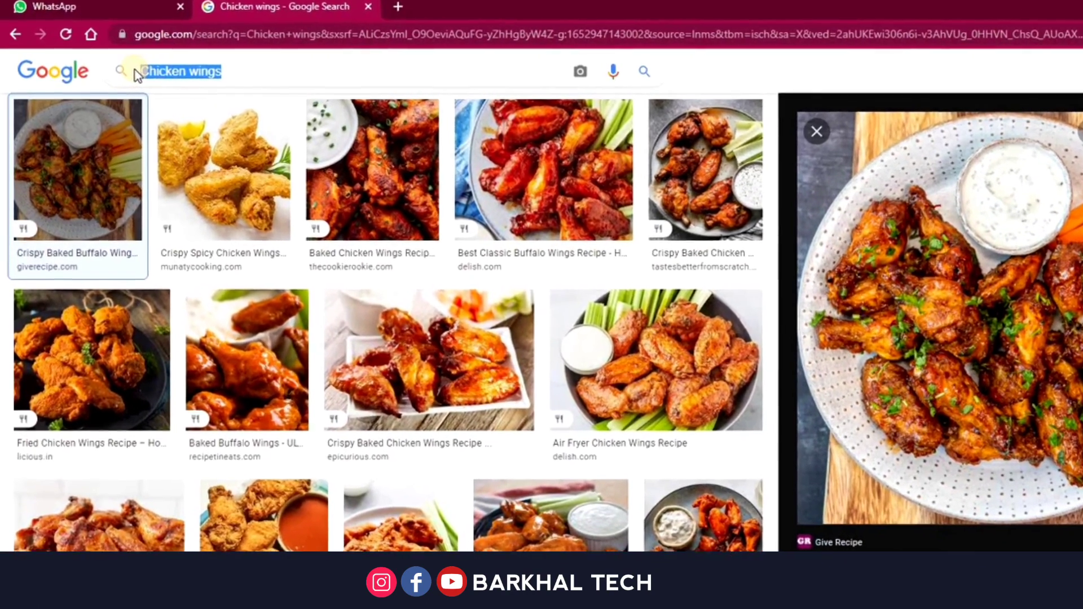
pyautogui.write('mobile ')
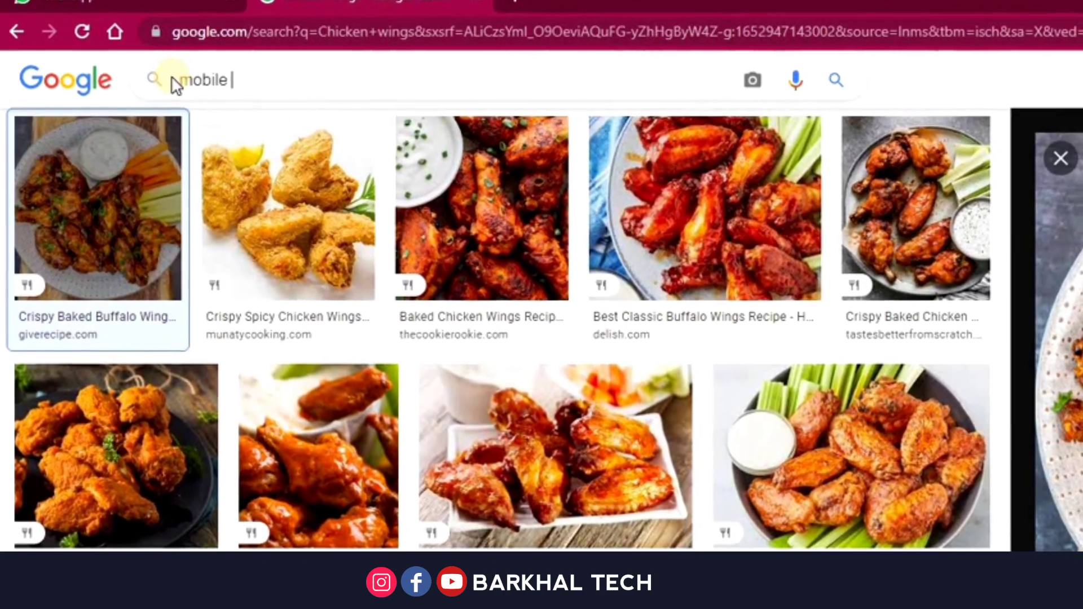
pyautogui.write('png insta')
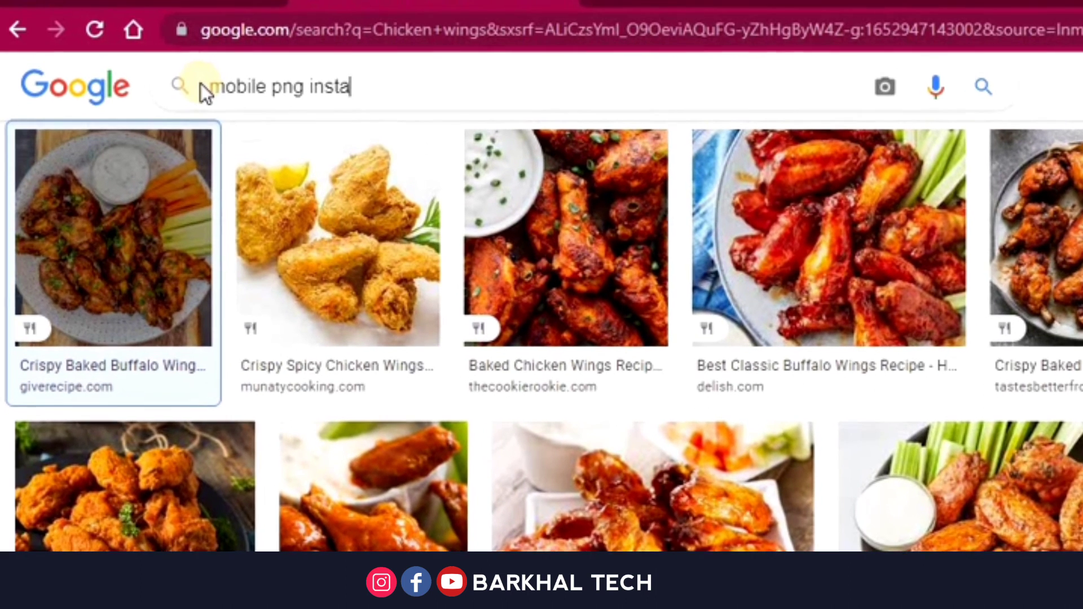
pyautogui.write('gram')
pyautogui.press('Return')
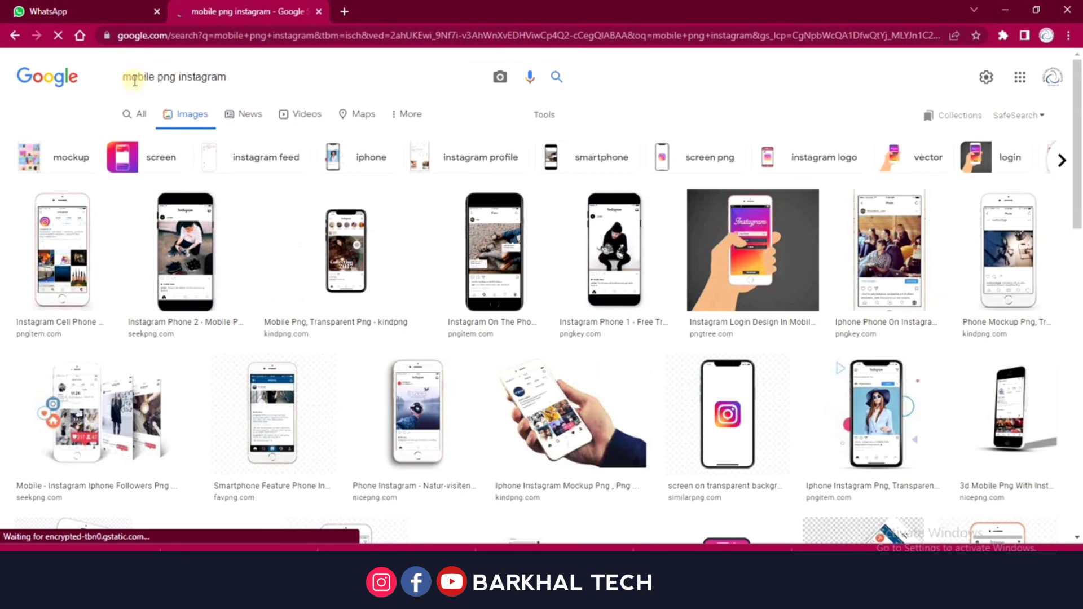
pyautogui.click(162, 302)
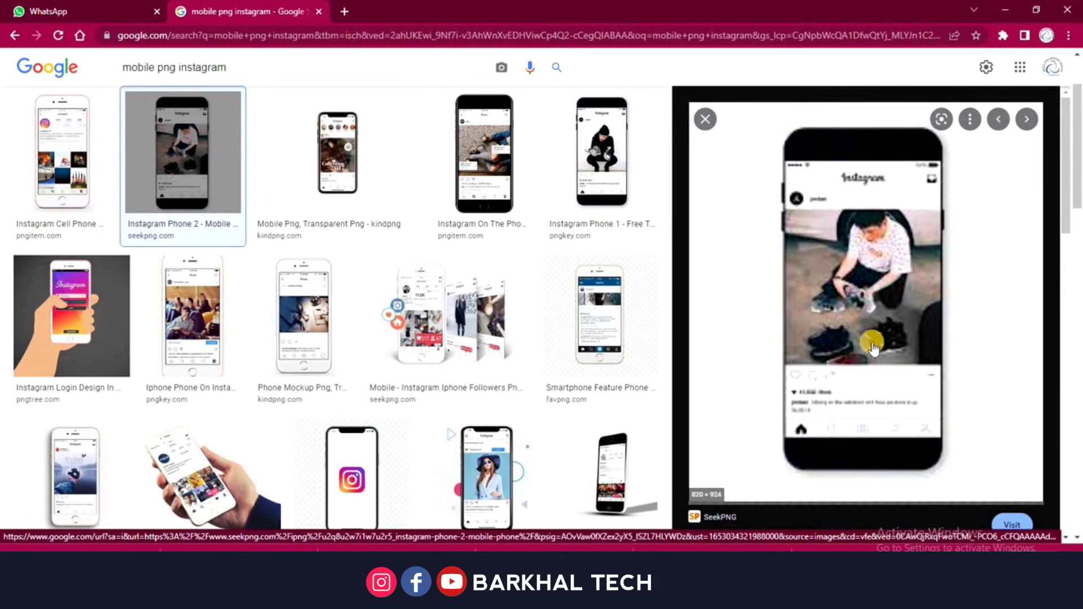
pyautogui.rightClick(847, 319)
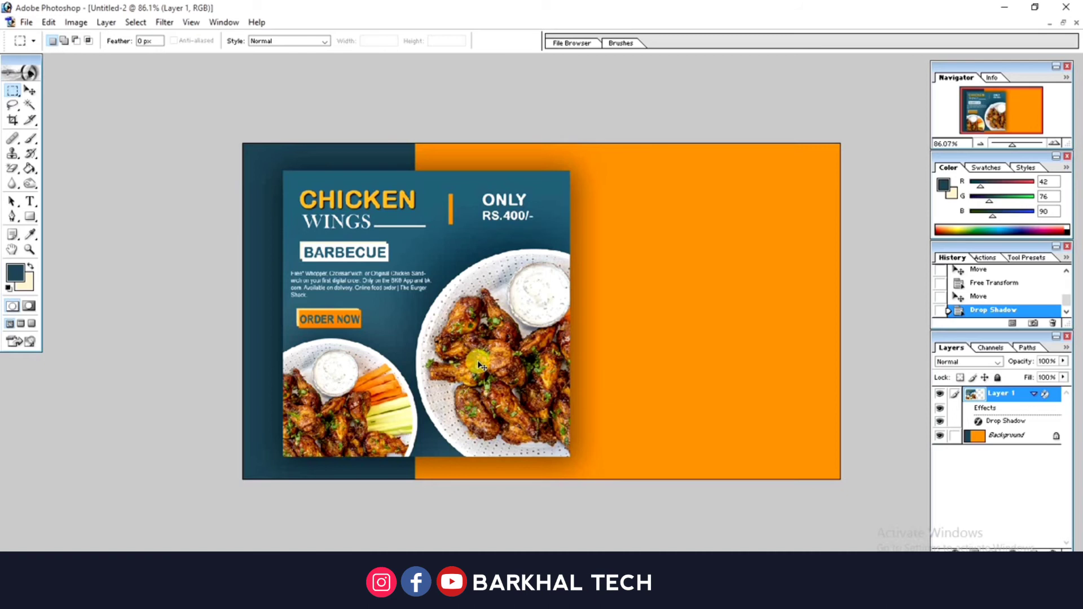
# Paste the phone mockup, scale it down, erase its white background, and move it onto the orange area
pyautogui.hotkey('ctrl', 'v')
pyautogui.hotkey('ctrl', 't')
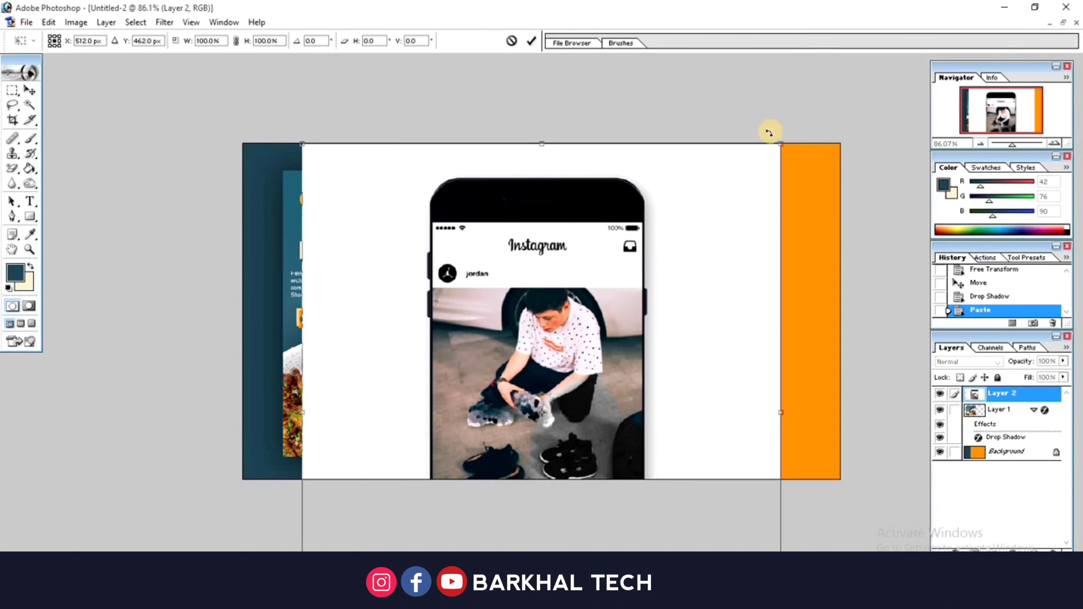
pyautogui.moveTo(779, 142); pyautogui.dragTo(520, 512)
pyautogui.moveTo(429, 497); pyautogui.dragTo(537, 243)
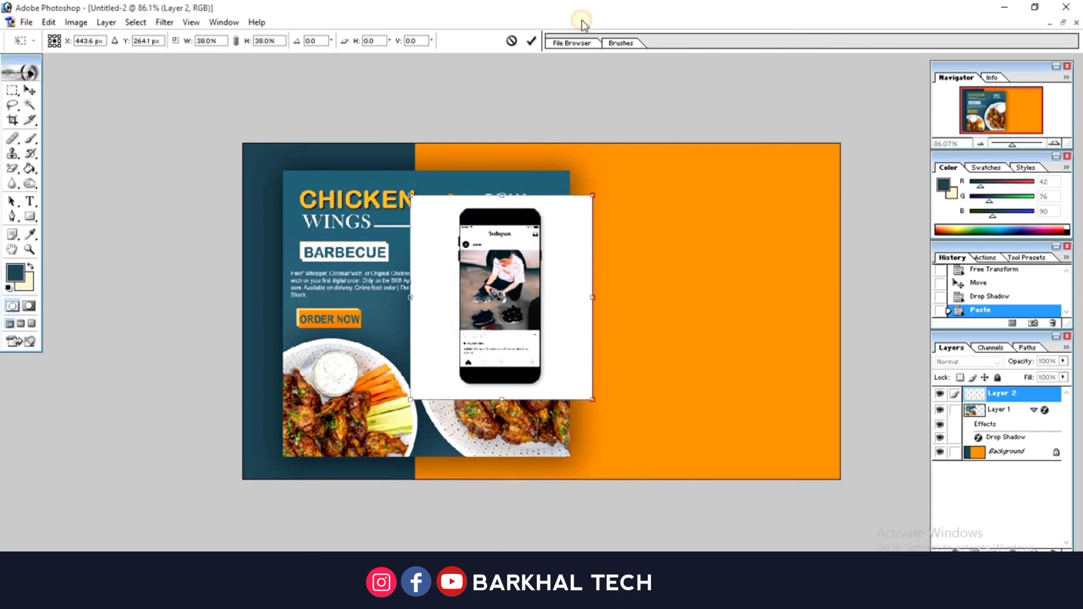
pyautogui.click(532, 41)
pyautogui.click(12, 168)
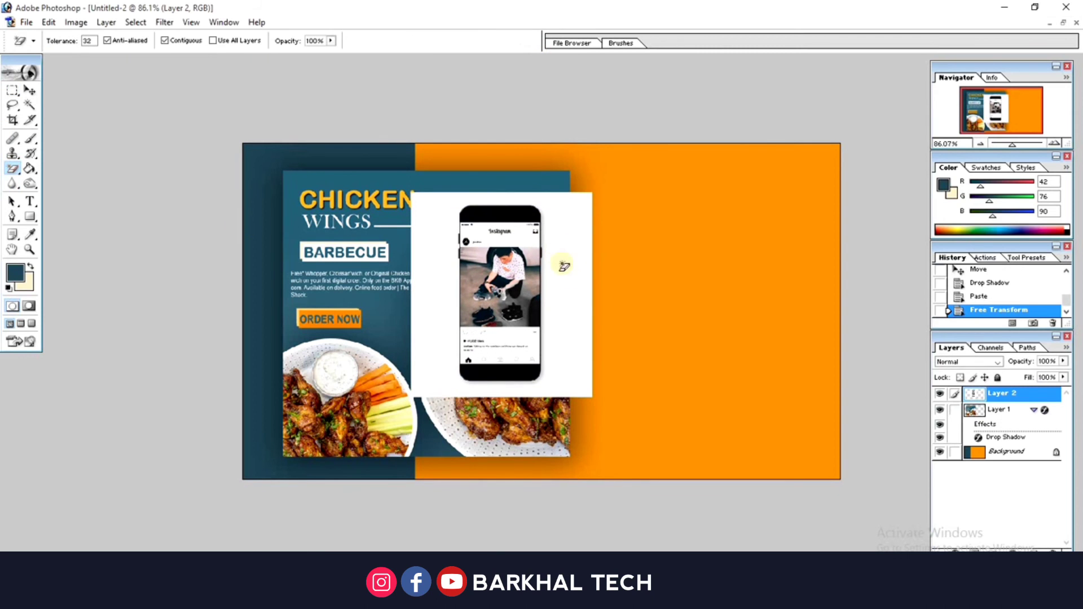
pyautogui.click(561, 258)
pyautogui.moveTo(489, 288)
pyautogui.mouseDown()
pyautogui.moveTo(695, 264)
pyautogui.moveTo(644, 243)
pyautogui.mouseUp()
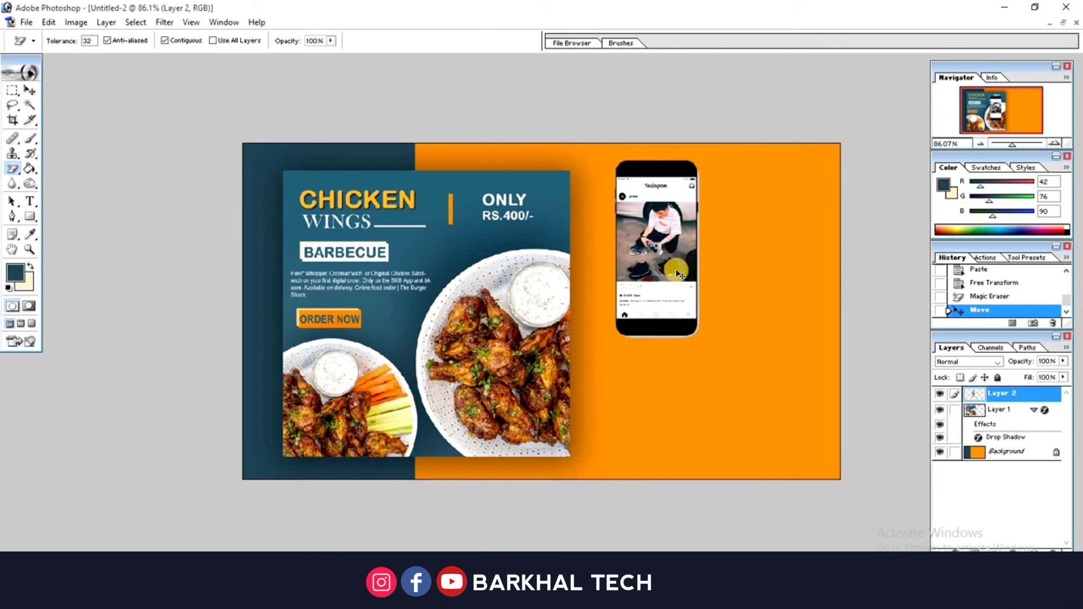
# Enlarge the phone to about 160% beside the poster and erase its leftover white right edge
pyautogui.hotkey('ctrl', 't')
pyautogui.moveTo(745, 402); pyautogui.dragTo(733, 407)
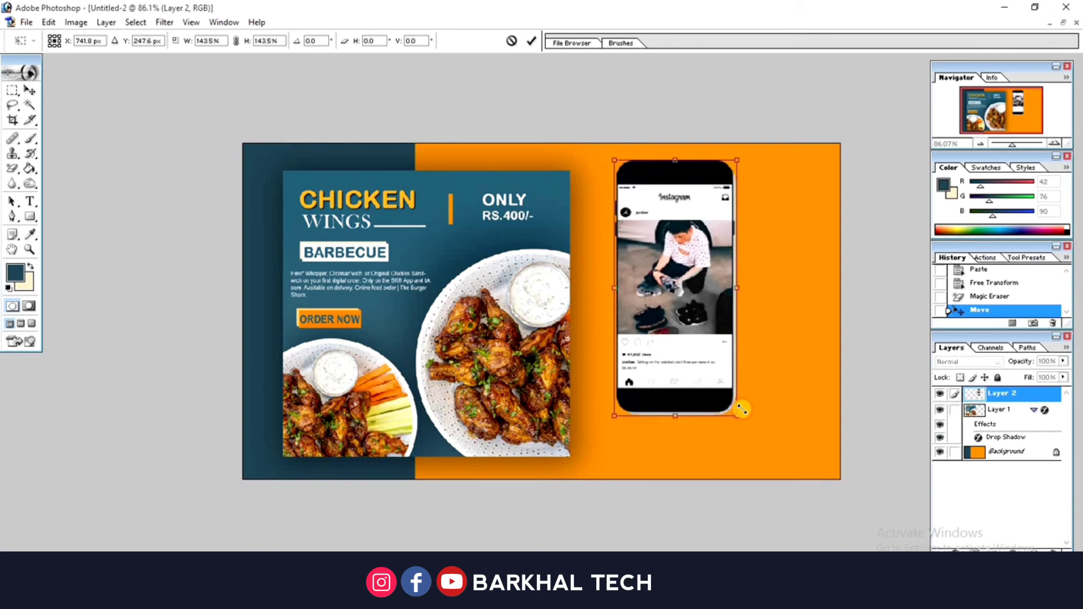
pyautogui.moveTo(674, 309); pyautogui.dragTo(647, 317)
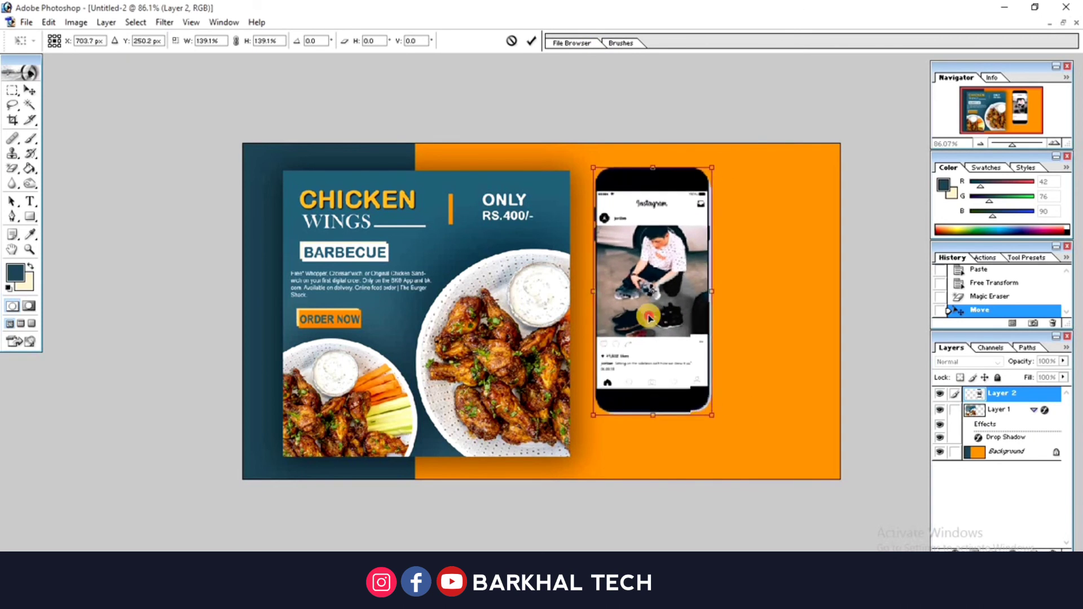
pyautogui.moveTo(709, 416); pyautogui.dragTo(722, 452)
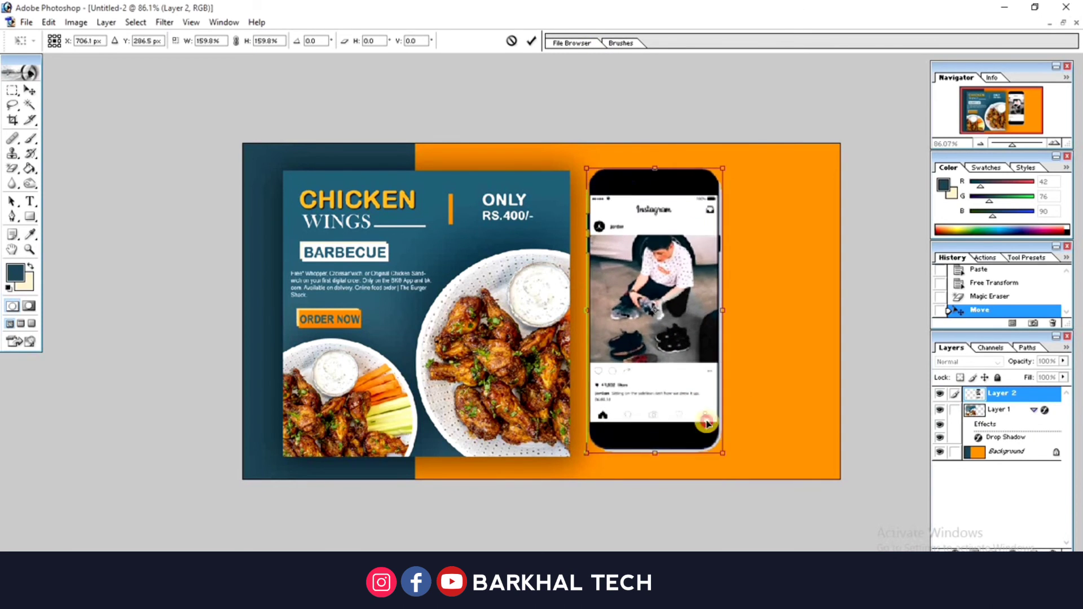
pyautogui.click(530, 42)
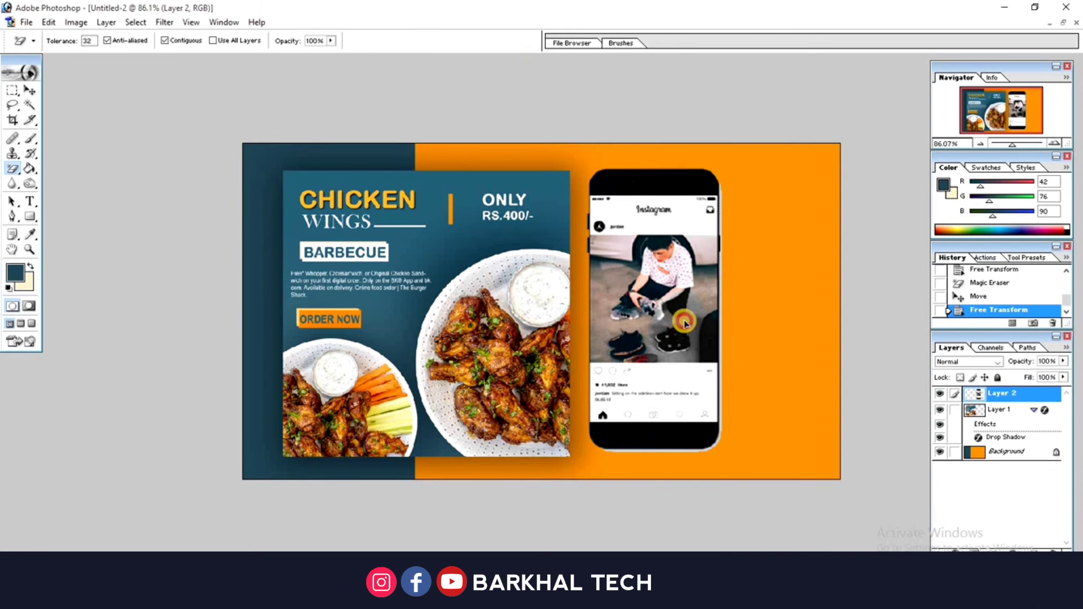
pyautogui.moveTo(677, 322); pyautogui.dragTo(685, 321)
pyautogui.moveTo(1015, 148); pyautogui.dragTo(1019, 148)
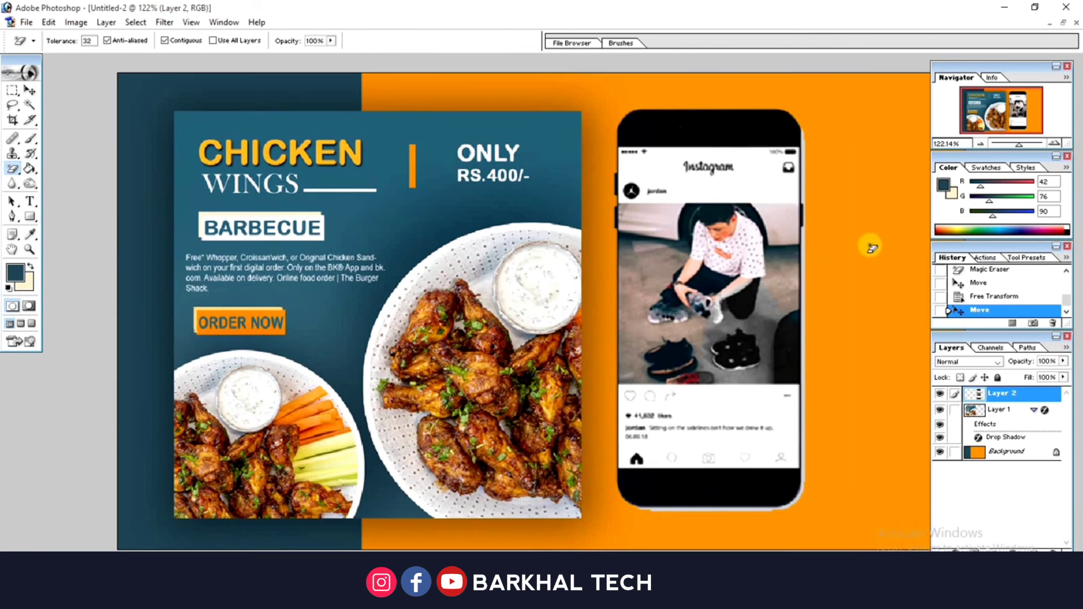
pyautogui.click(804, 233)
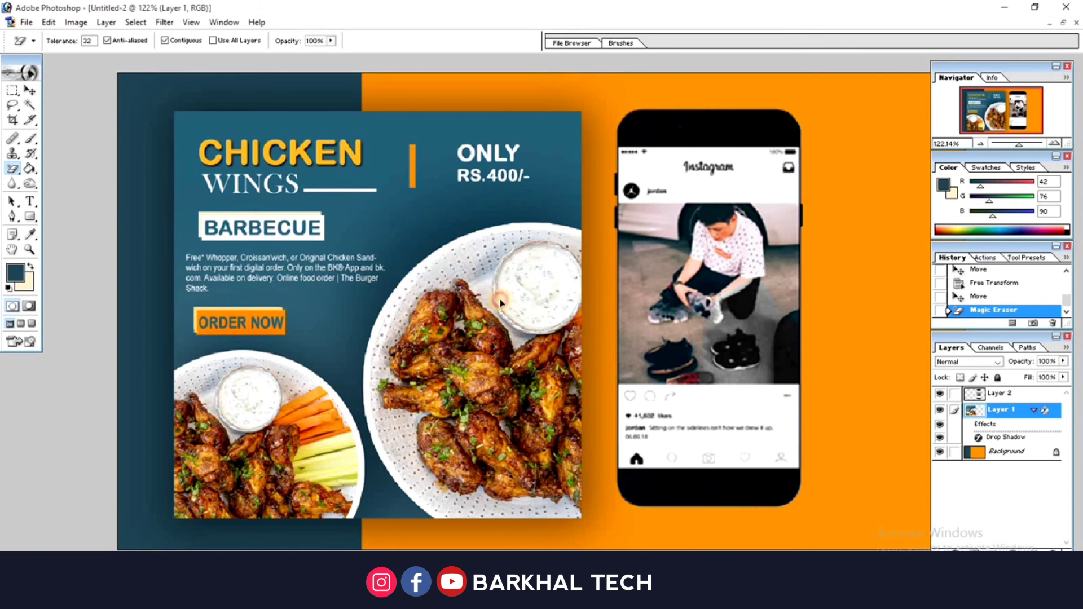
# Duplicate the poster and scale the copy over the phone's photo area
pyautogui.moveTo(371, 292); pyautogui.dragTo(551, 315)
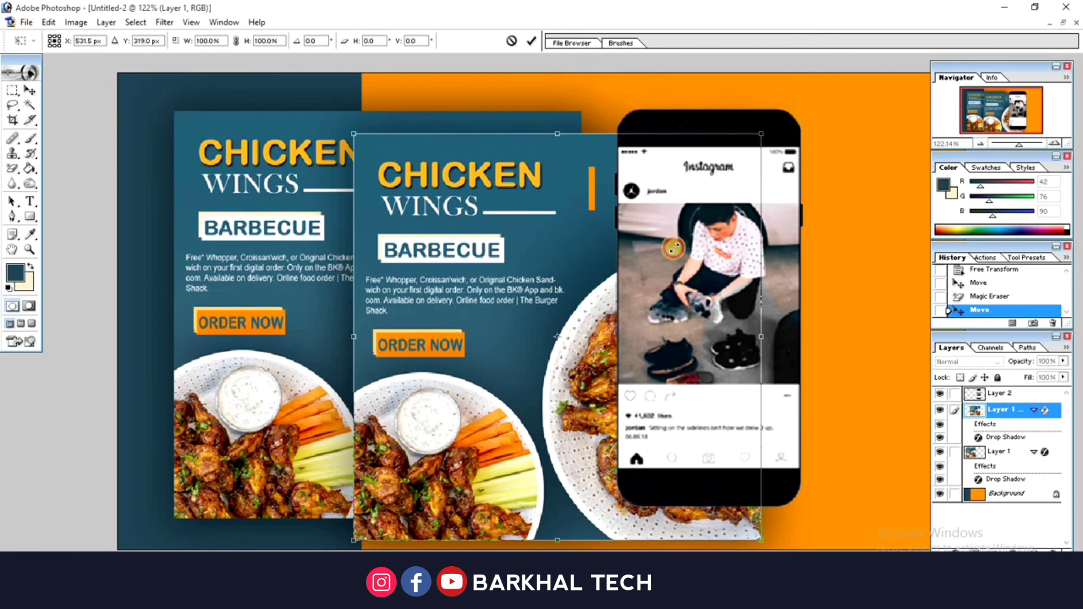
pyautogui.moveTo(437, 467); pyautogui.dragTo(669, 244)
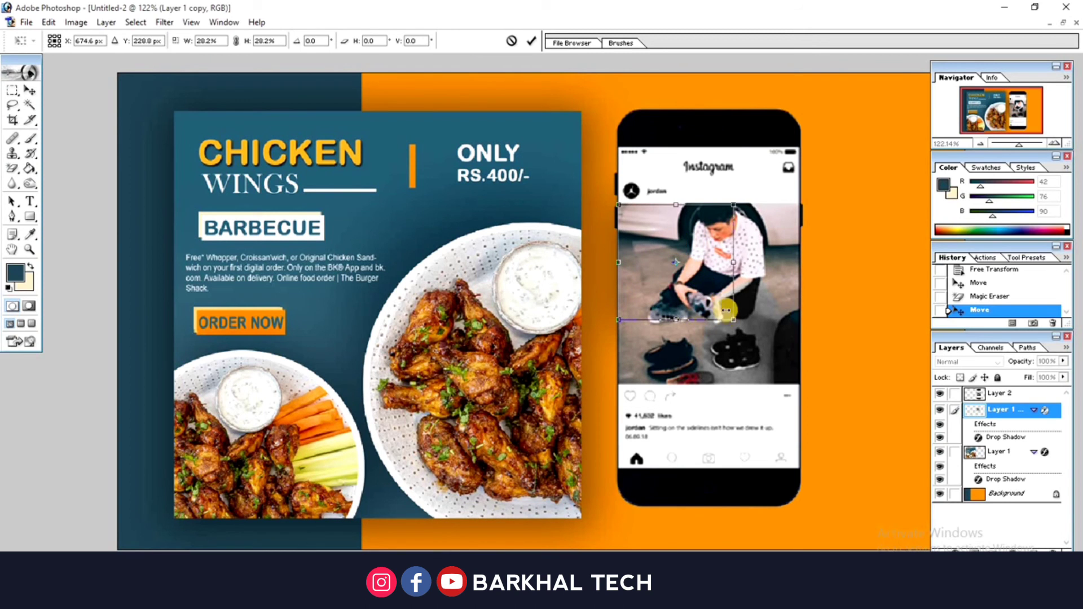
pyautogui.moveTo(726, 310); pyautogui.dragTo(789, 394)
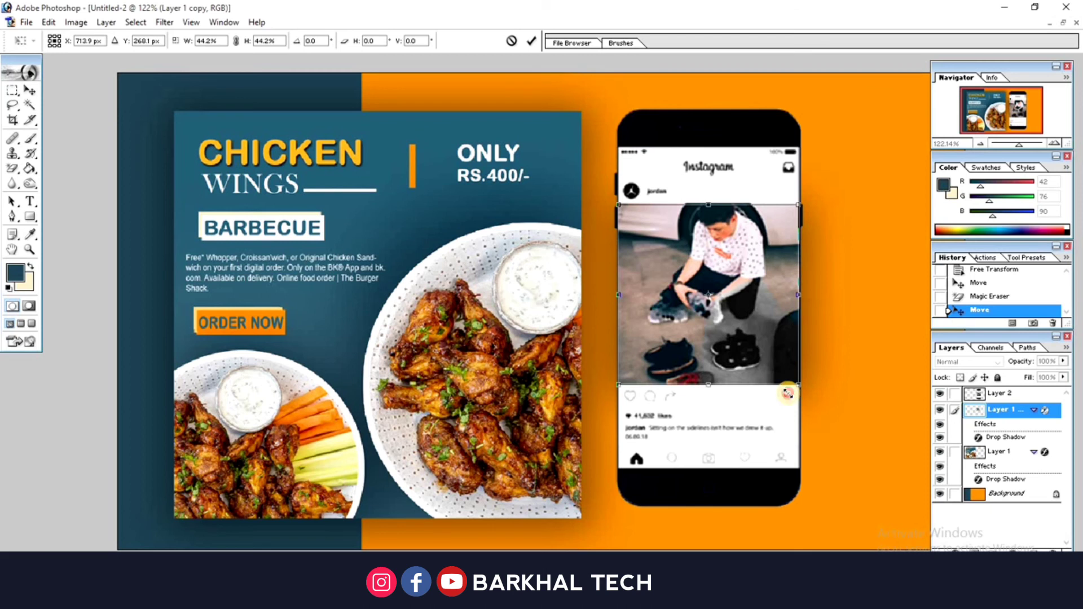
pyautogui.click(535, 41)
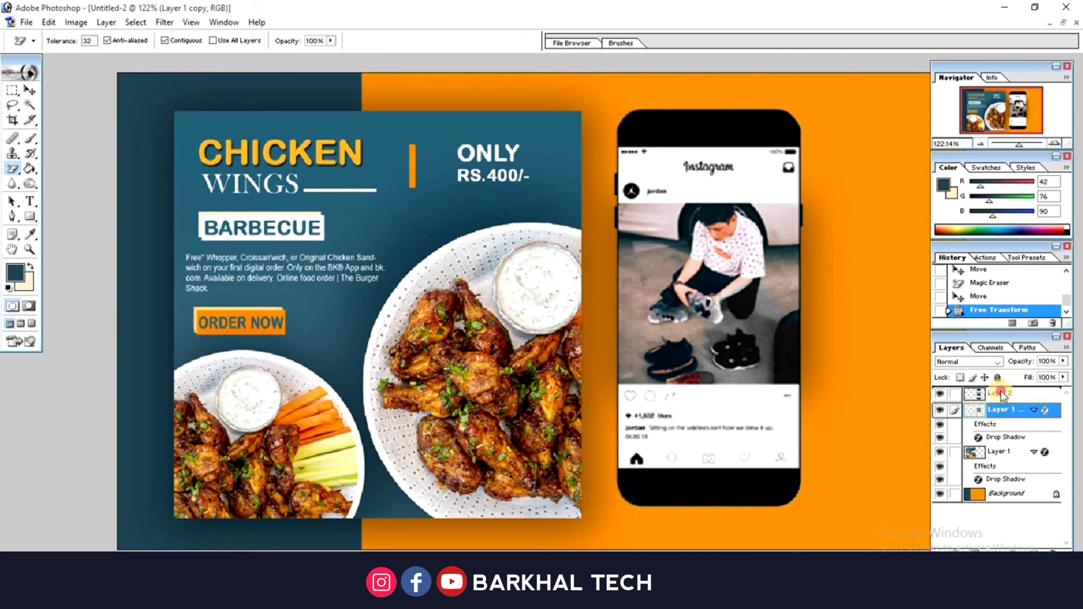
# Move the poster copy above the phone photo, shrink it to fit the screen, and apply its layer style
pyautogui.moveTo(1002, 395); pyautogui.dragTo(1000, 390)
pyautogui.hotkey('ctrl', 't')
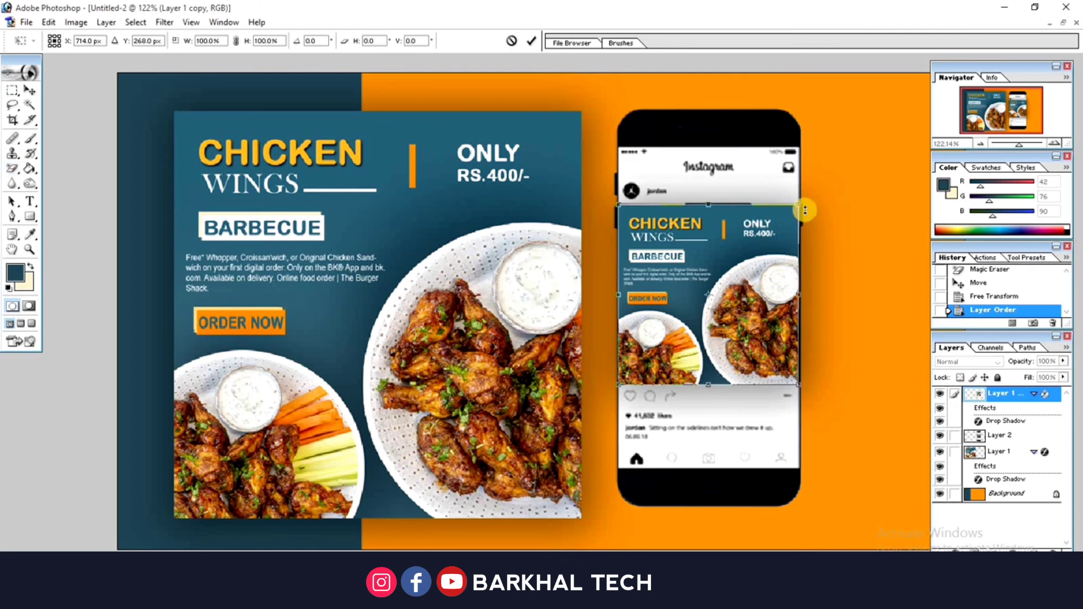
pyautogui.moveTo(794, 214); pyautogui.dragTo(756, 240)
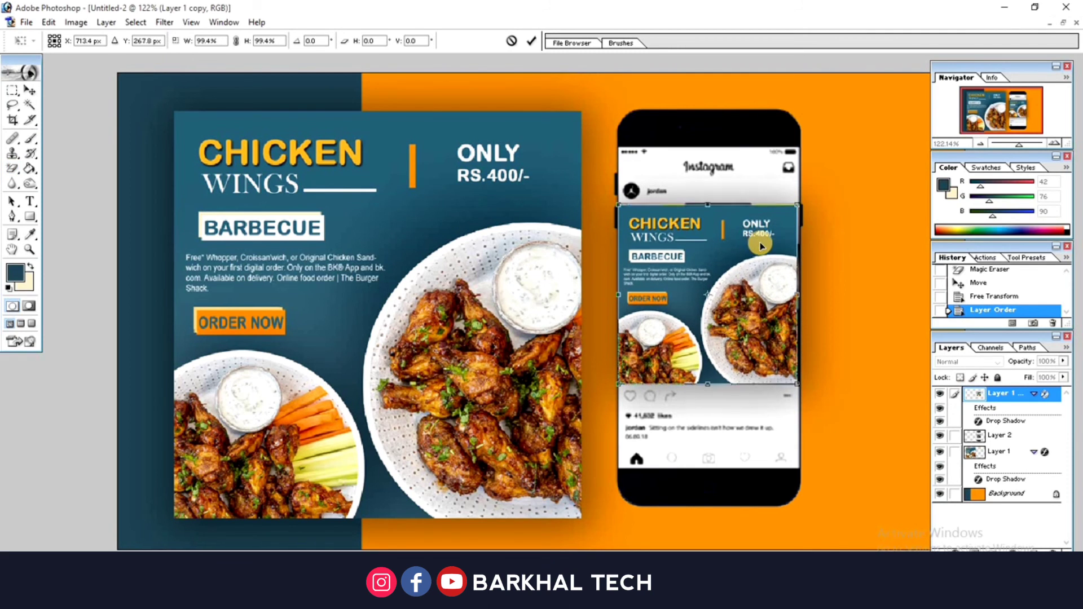
pyautogui.click(529, 42)
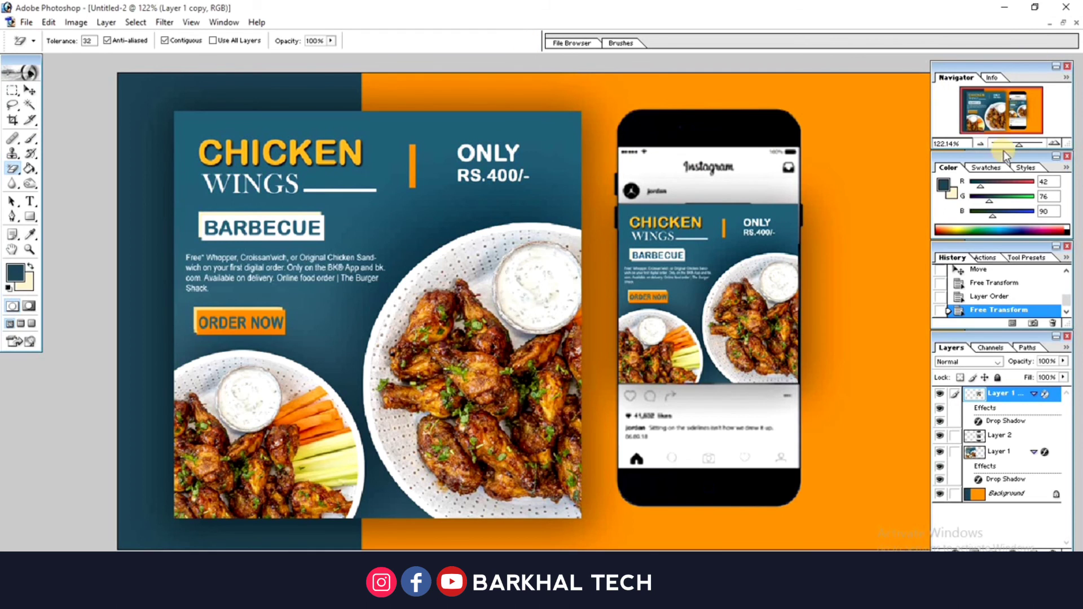
pyautogui.doubleClick(1047, 399)
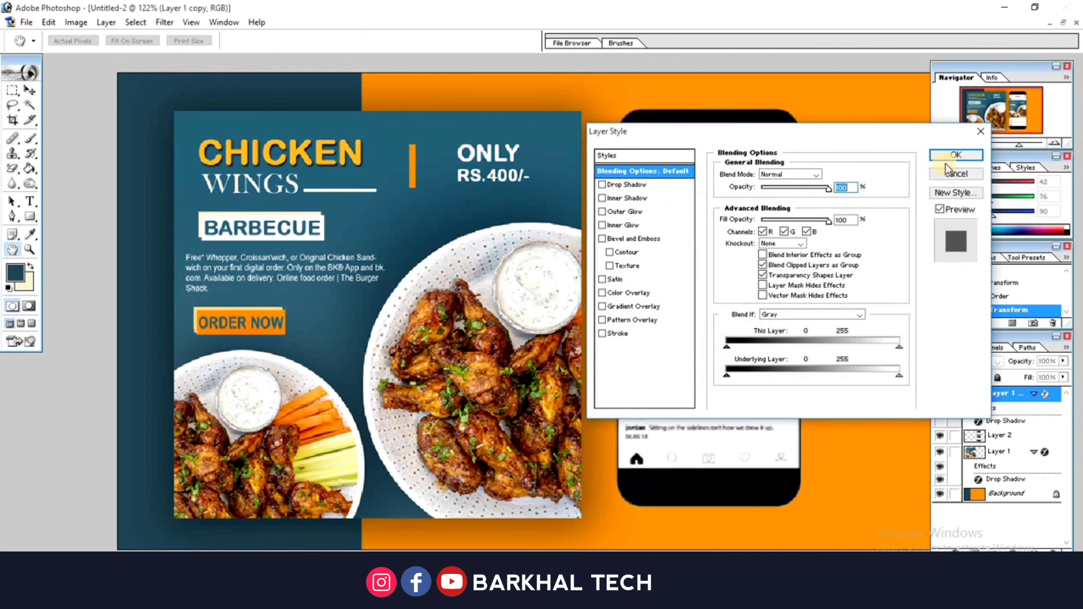
pyautogui.click(956, 155)
pyautogui.moveTo(1005, 145); pyautogui.dragTo(1009, 144)
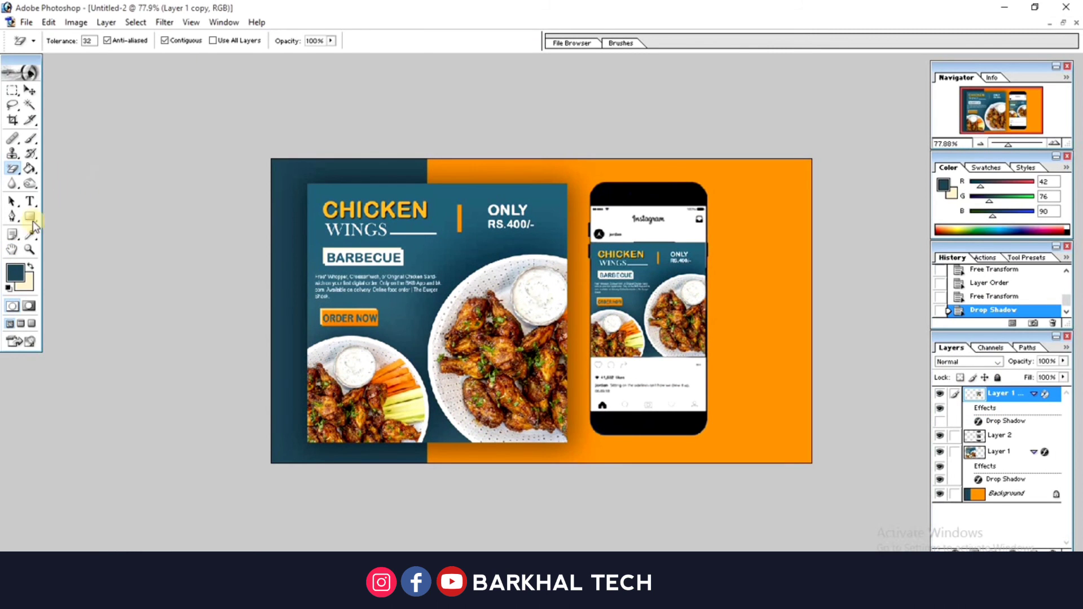
# Add 25 pt 'Instagram Post' text to the right of the phone and position it
pyautogui.click(30, 201)
pyautogui.moveTo(718, 252); pyautogui.dragTo(801, 286)
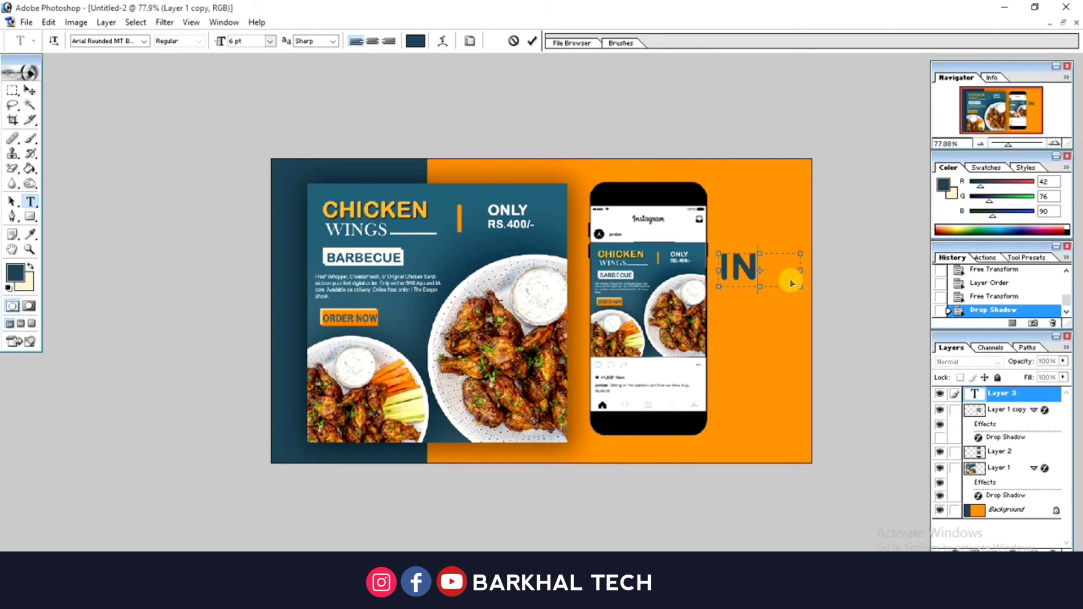
pyautogui.hotkey('ctrl', 'a')
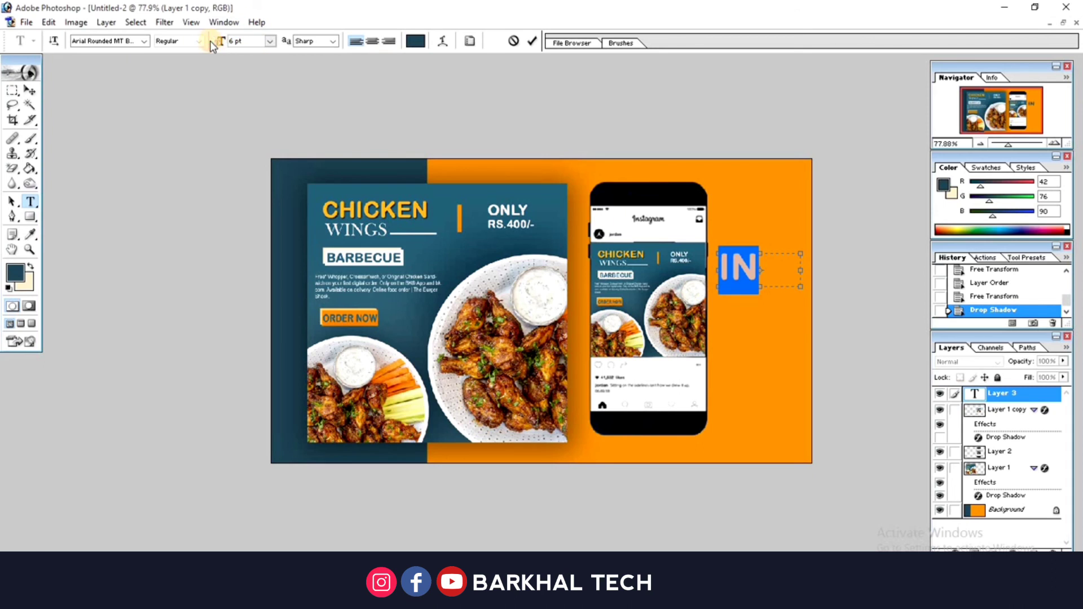
pyautogui.write('2.5')
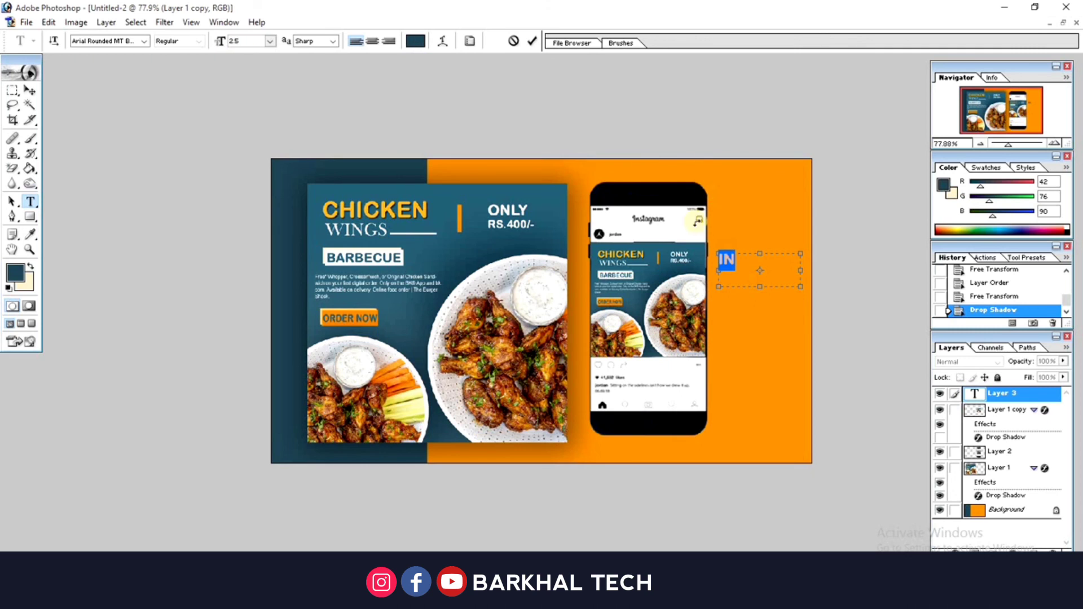
pyautogui.write('nstagram')
pyautogui.press('Return')
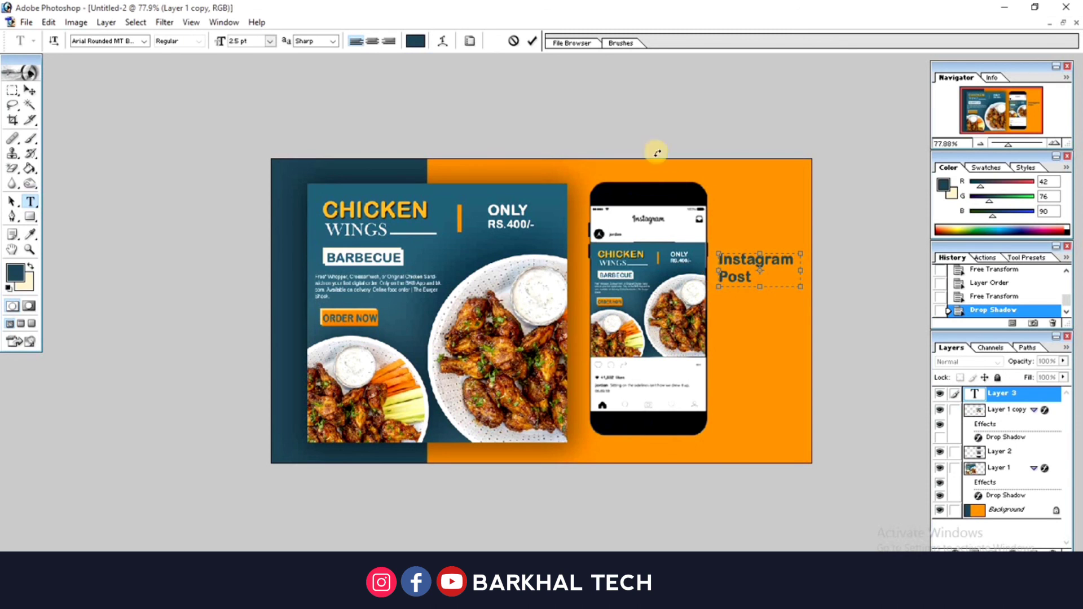
pyautogui.click(532, 41)
pyautogui.moveTo(758, 265); pyautogui.dragTo(757, 264)
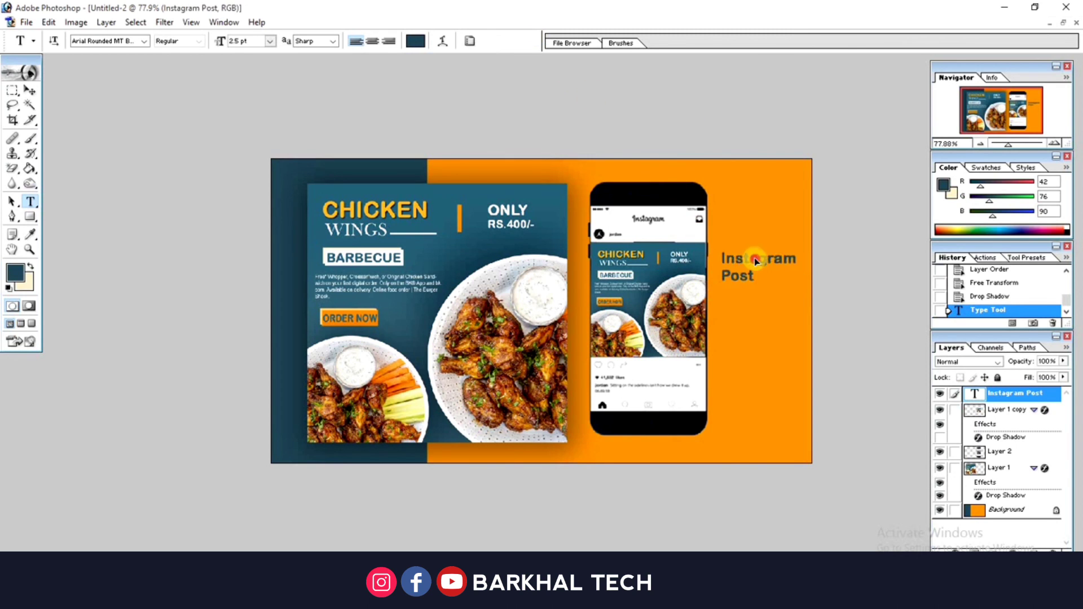
pyautogui.moveTo(1018, 144); pyautogui.dragTo(1020, 144)
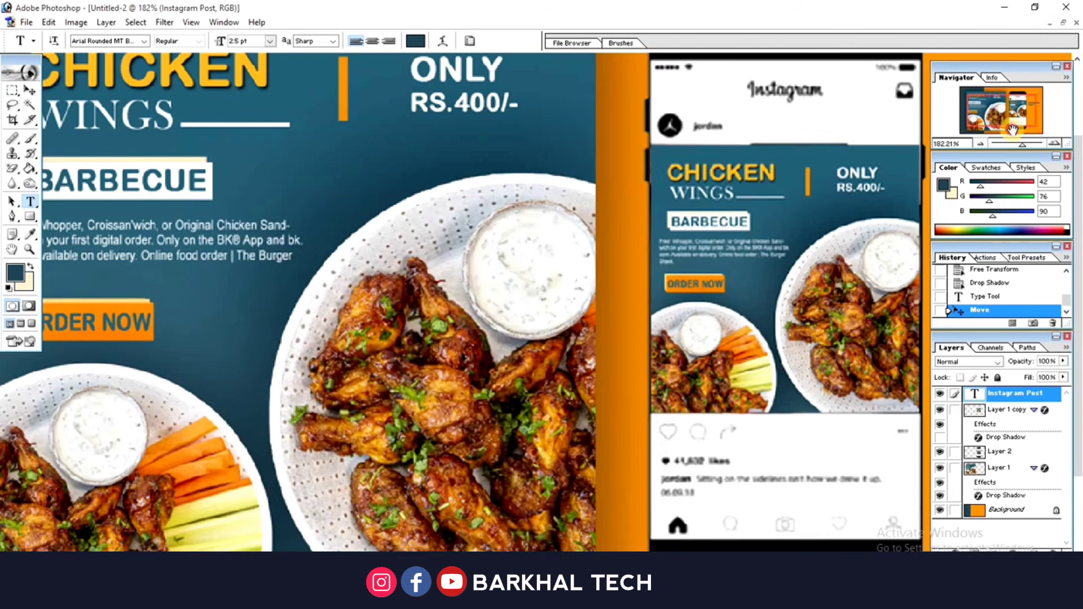
pyautogui.click(1063, 23)
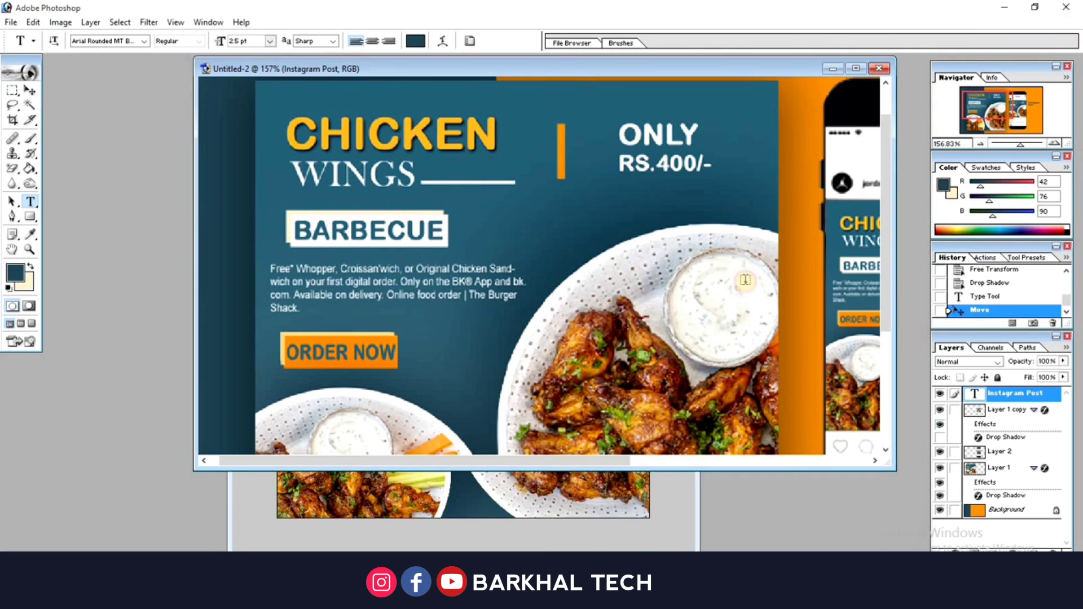
pyautogui.moveTo(567, 460); pyautogui.dragTo(809, 460)
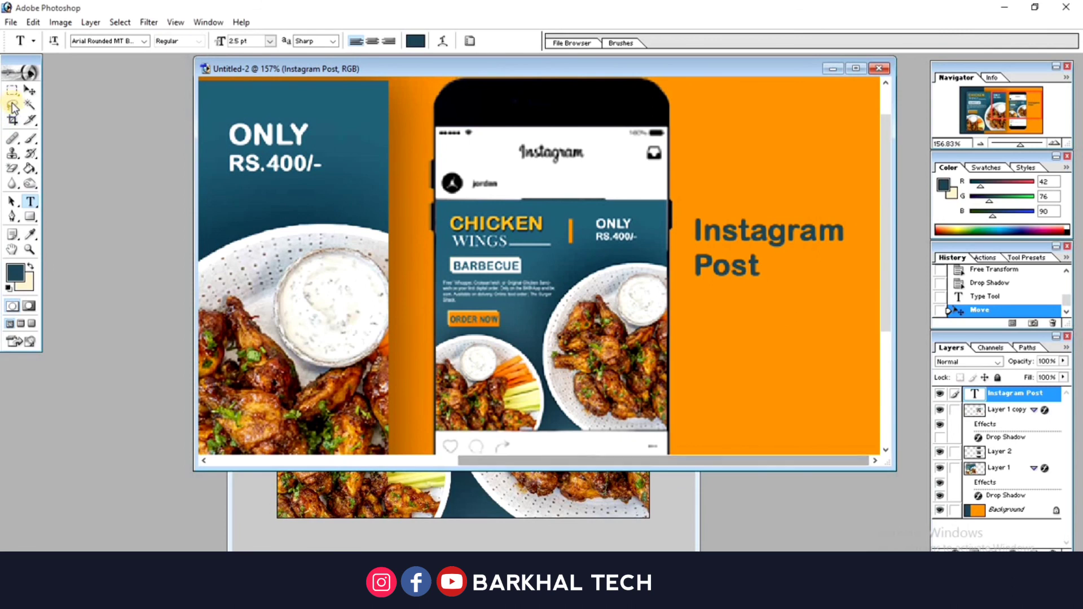
pyautogui.click(12, 90)
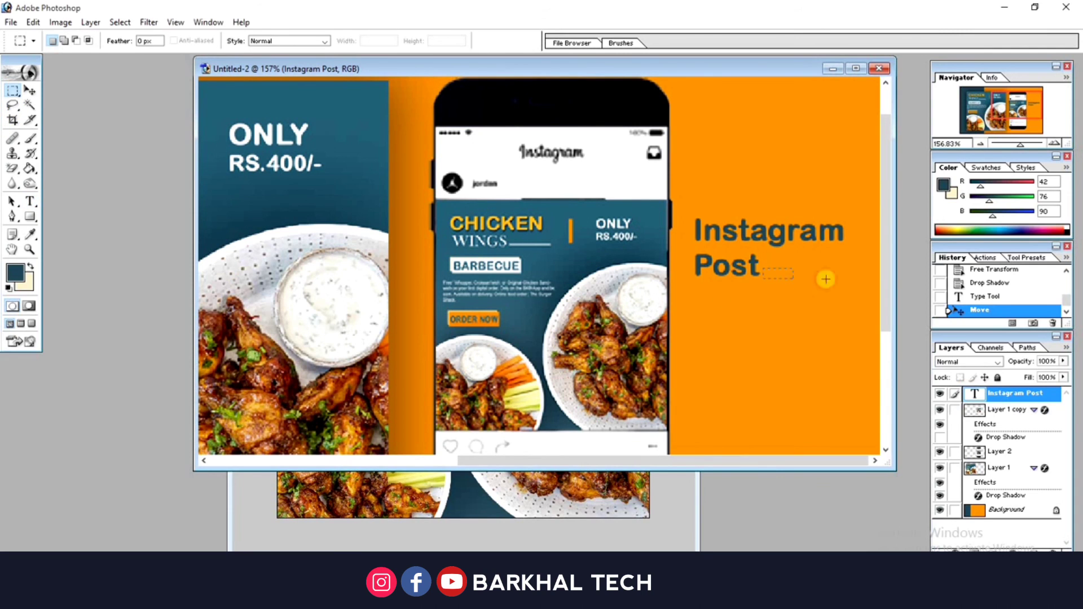
# Paint a thin white strip to the right of 'Post' and deselect it
pyautogui.moveTo(825, 279); pyautogui.dragTo(846, 274)
pyautogui.keyDown('ctrl'); pyautogui.rightClick(846, 274); pyautogui.keyUp('ctrl')
pyautogui.click(925, 289)
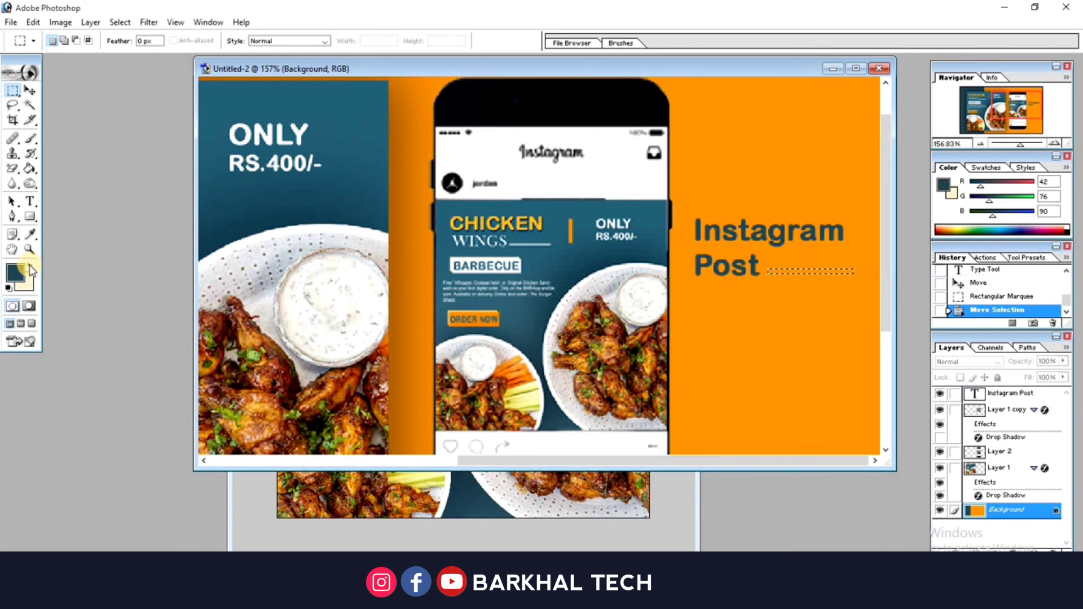
pyautogui.click(8, 289)
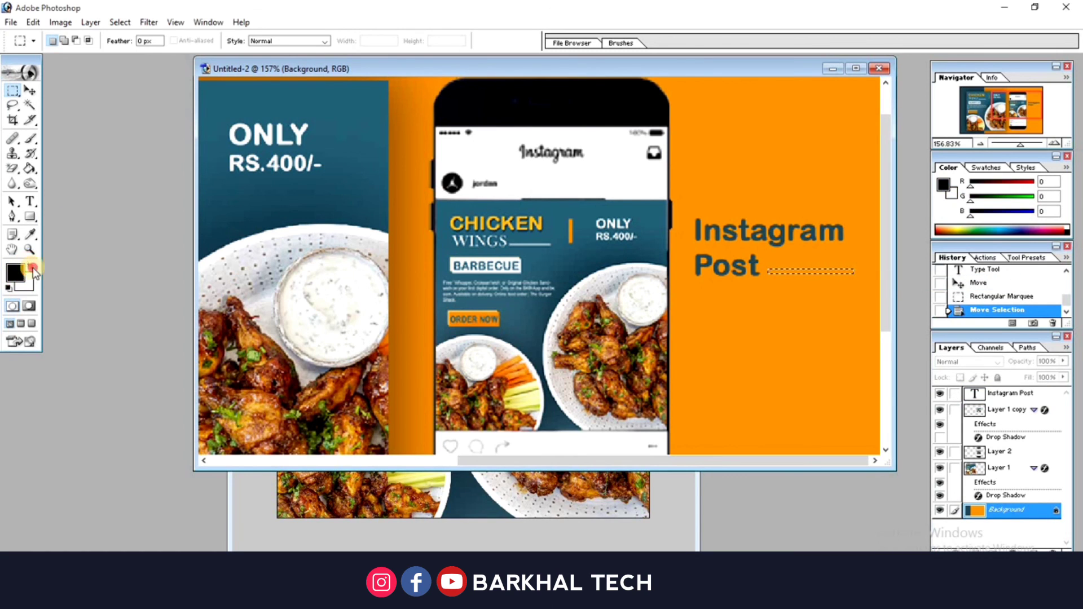
pyautogui.click(32, 267)
pyautogui.click(30, 138)
pyautogui.click(813, 261)
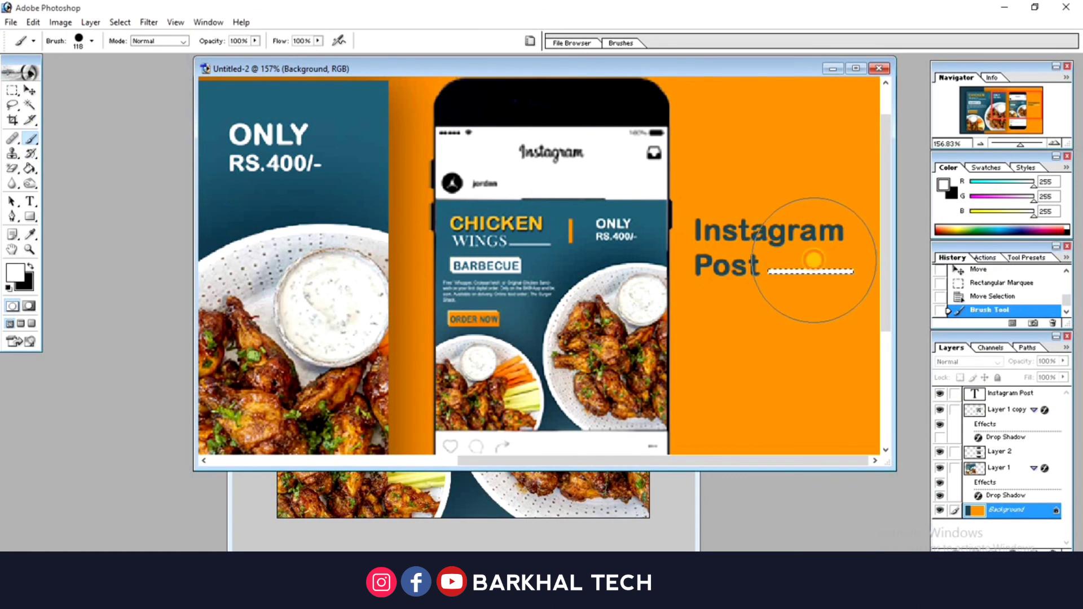
pyautogui.click(13, 102)
pyautogui.click(749, 267)
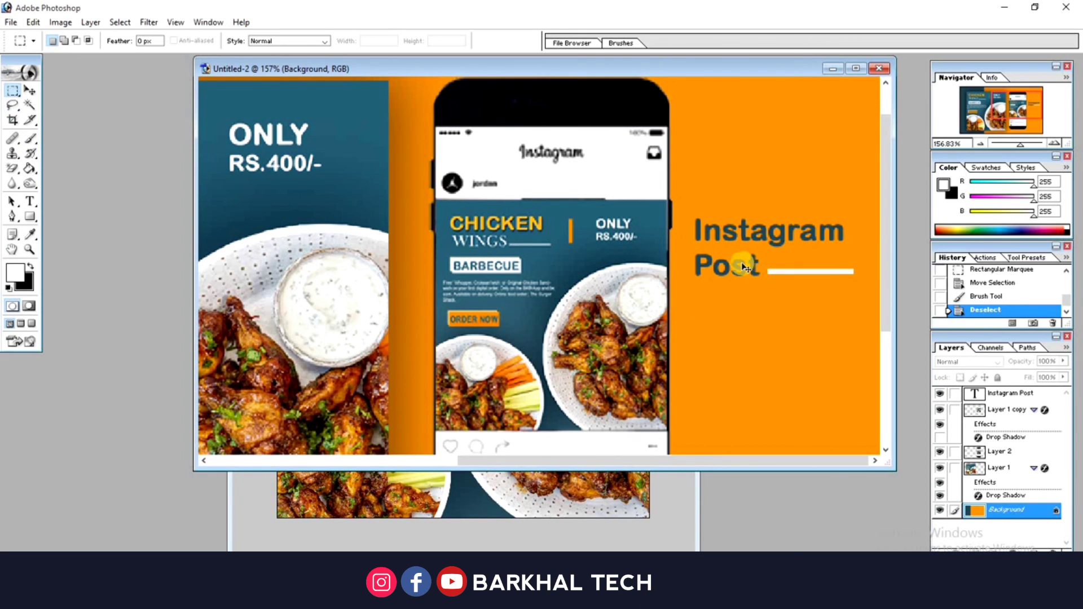
# Duplicate the heading below it at 15 pt and retype it as 'Social Media'
pyautogui.moveTo(742, 274); pyautogui.dragTo(744, 342)
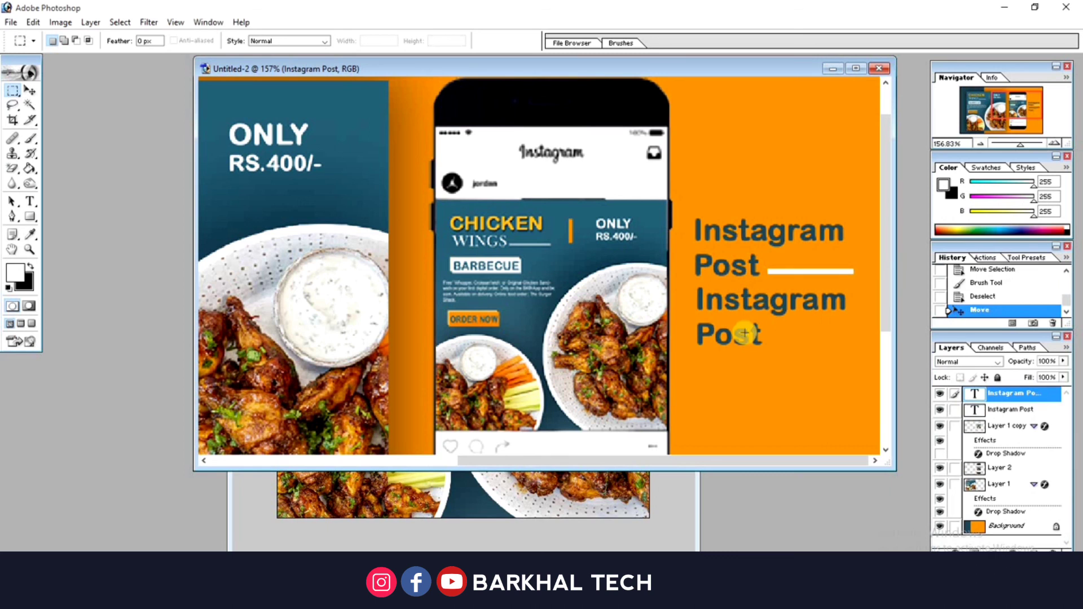
pyautogui.click(30, 200)
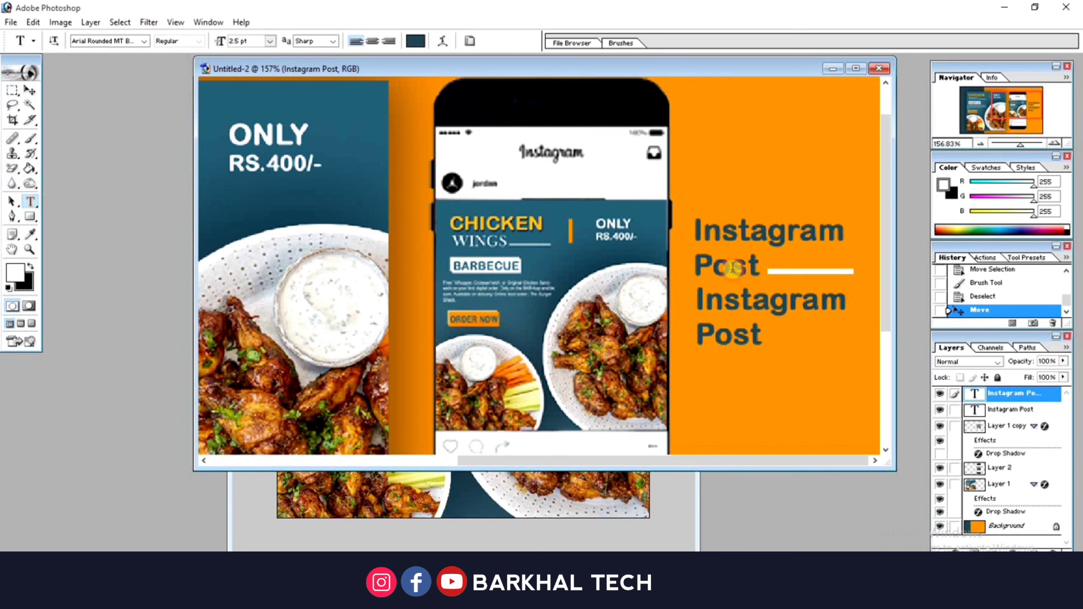
pyautogui.click(761, 316)
pyautogui.hotkey('ctrl', 'a')
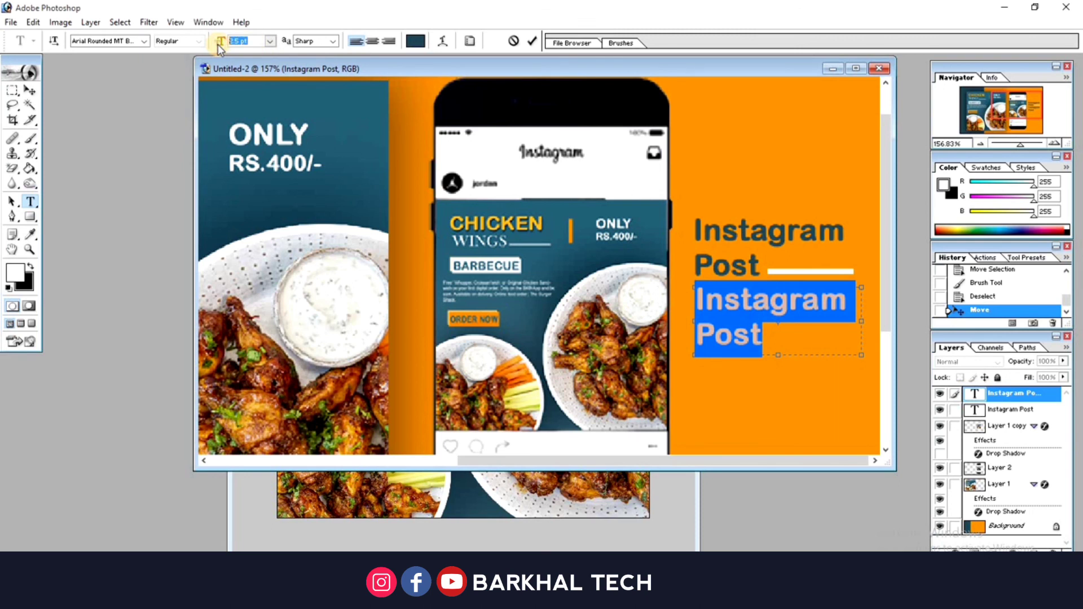
pyautogui.write('15')
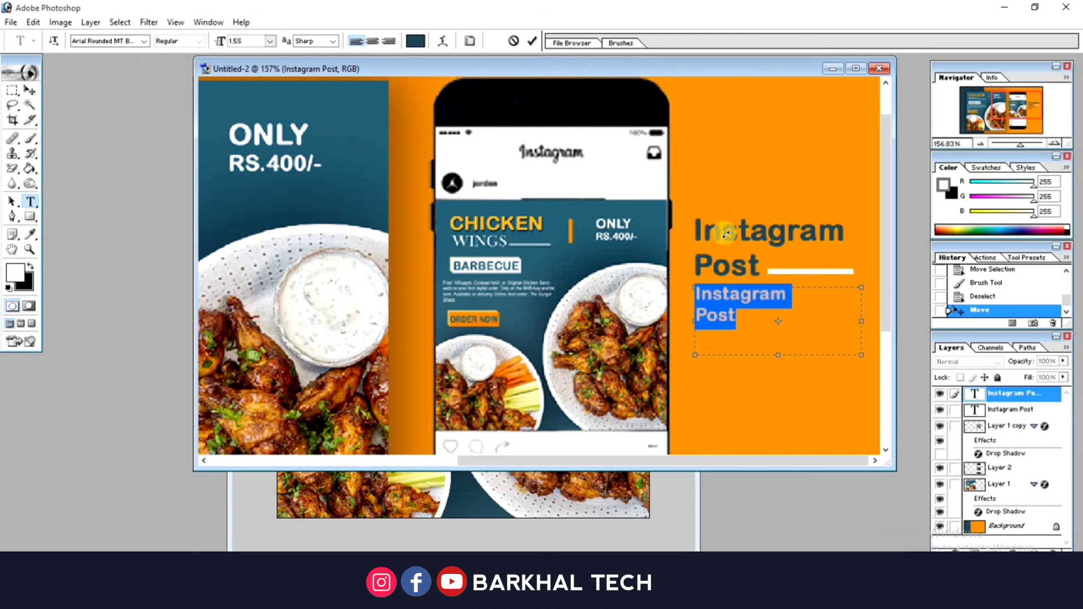
pyautogui.click(763, 337)
pyautogui.hotkey('ctrl', 'a')
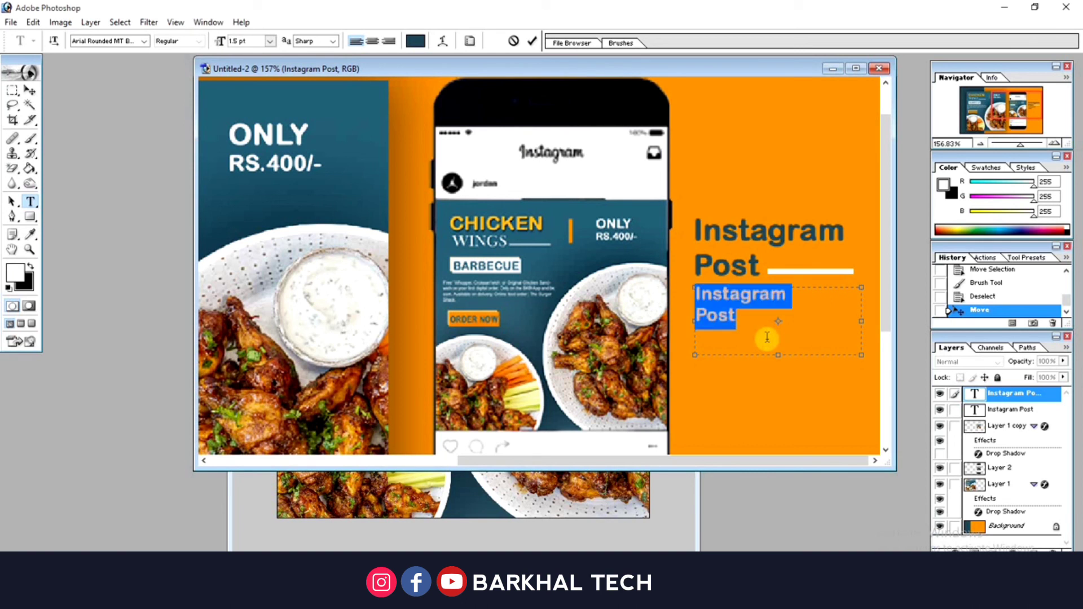
pyautogui.write('s')
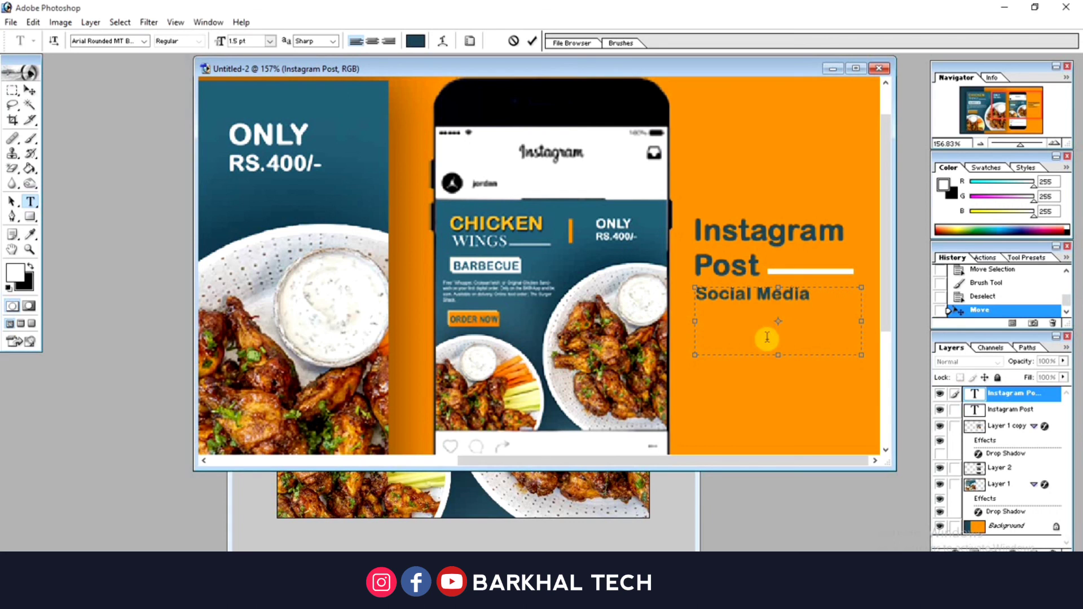
pyautogui.click(534, 42)
# Make the 'Social Media' text white, then zoom out to see the whole banner
pyautogui.tripleClick(761, 305)
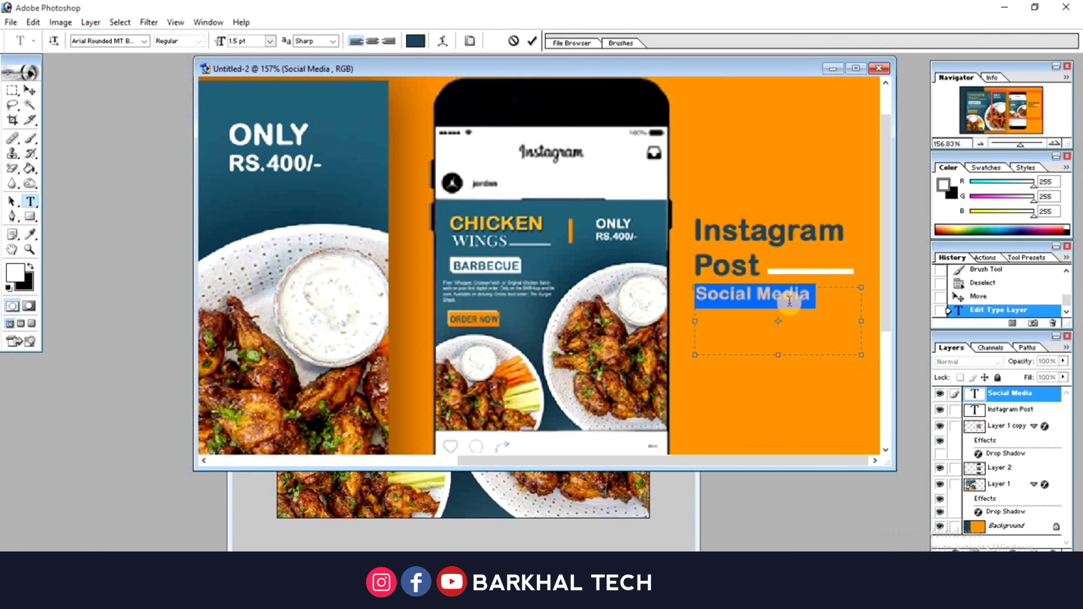
pyautogui.click(461, 162)
pyautogui.click(680, 209)
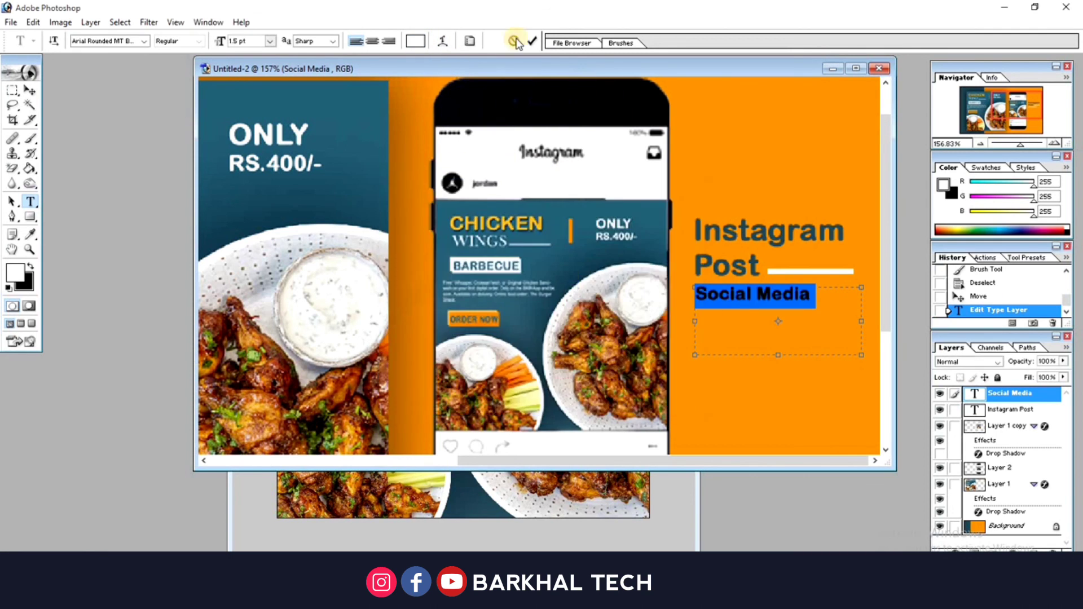
pyautogui.click(531, 42)
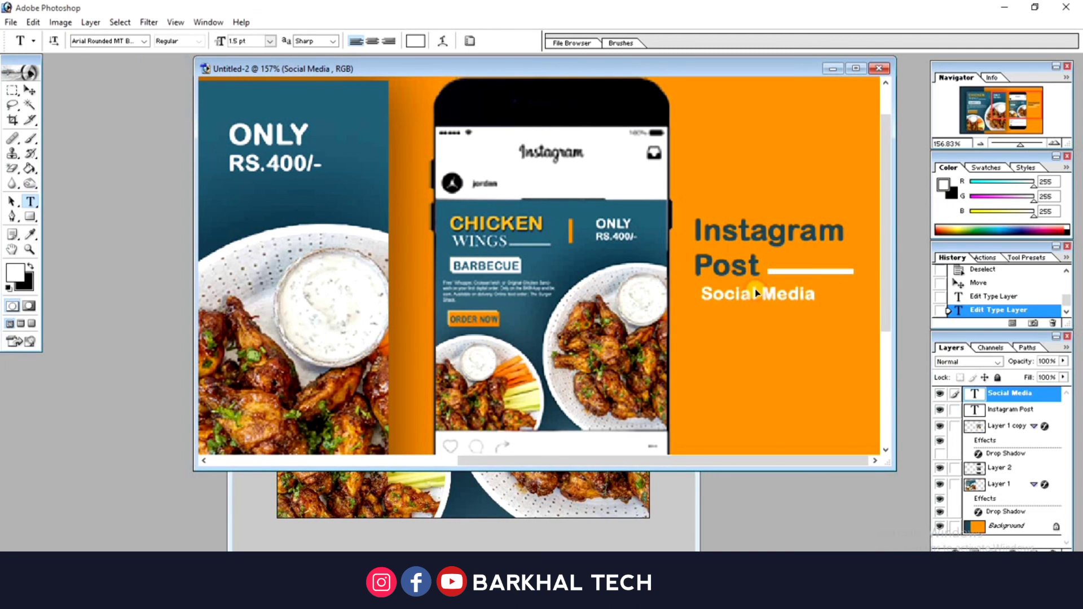
pyautogui.click(864, 70)
pyautogui.moveTo(1020, 145); pyautogui.dragTo(1008, 148)
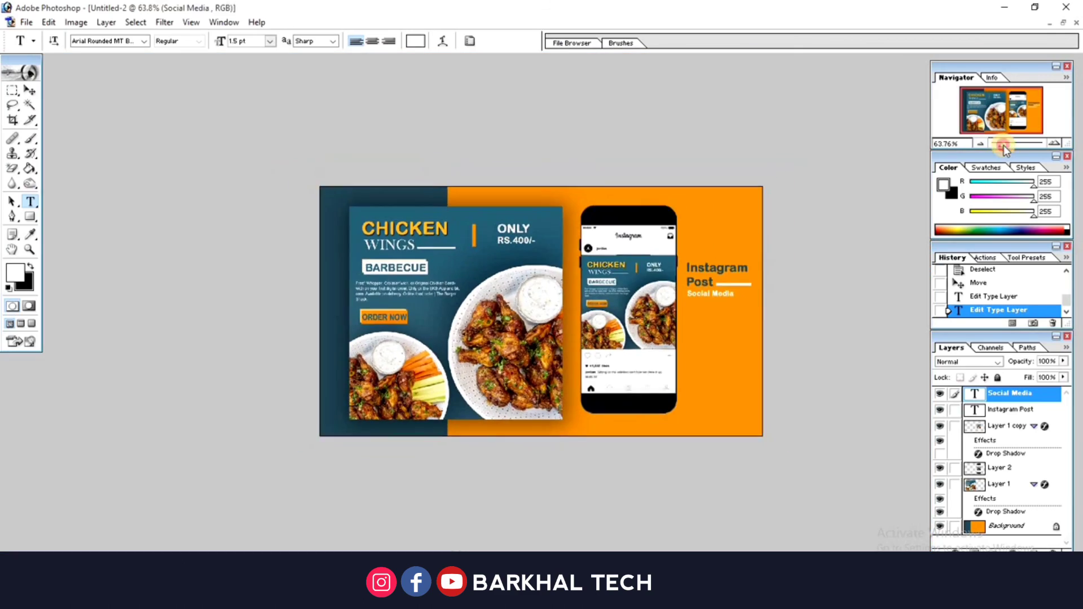